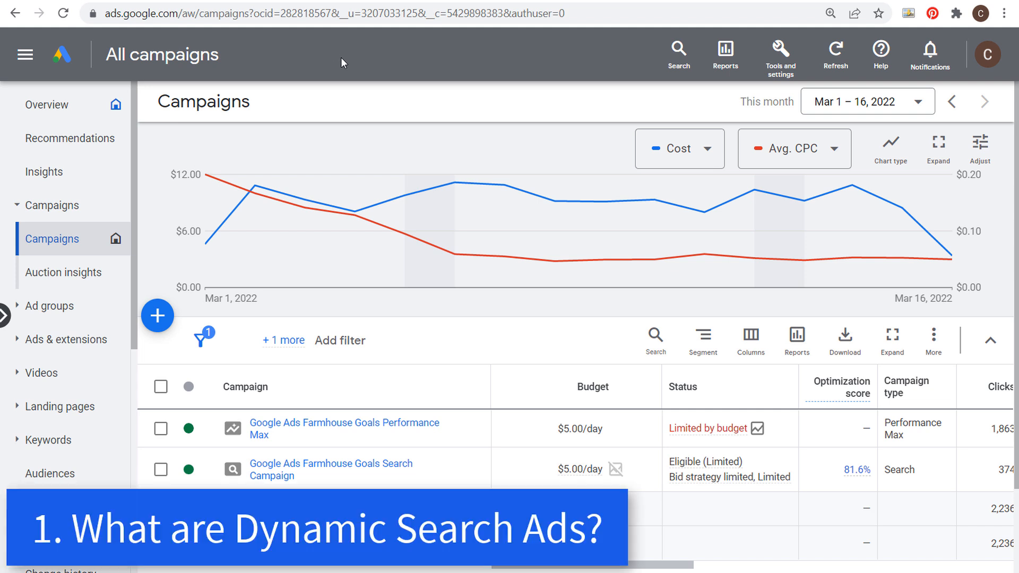
Start a new ad group in the Google Ads Farmhouse Goals Search Campaign and change its type to Dynamic.
click(272, 473)
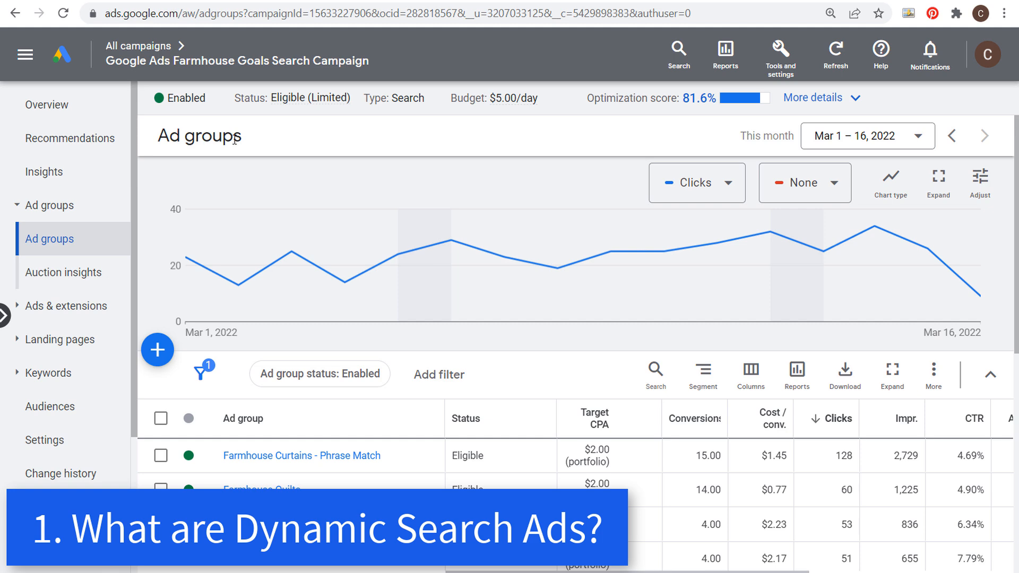
click(158, 350)
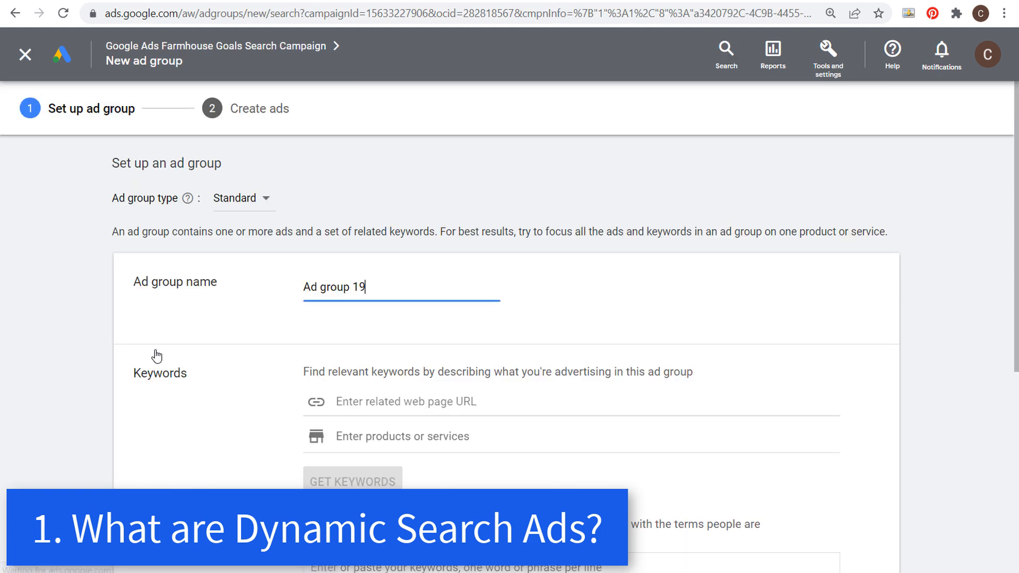
drag(113, 200, 172, 199)
click(143, 200)
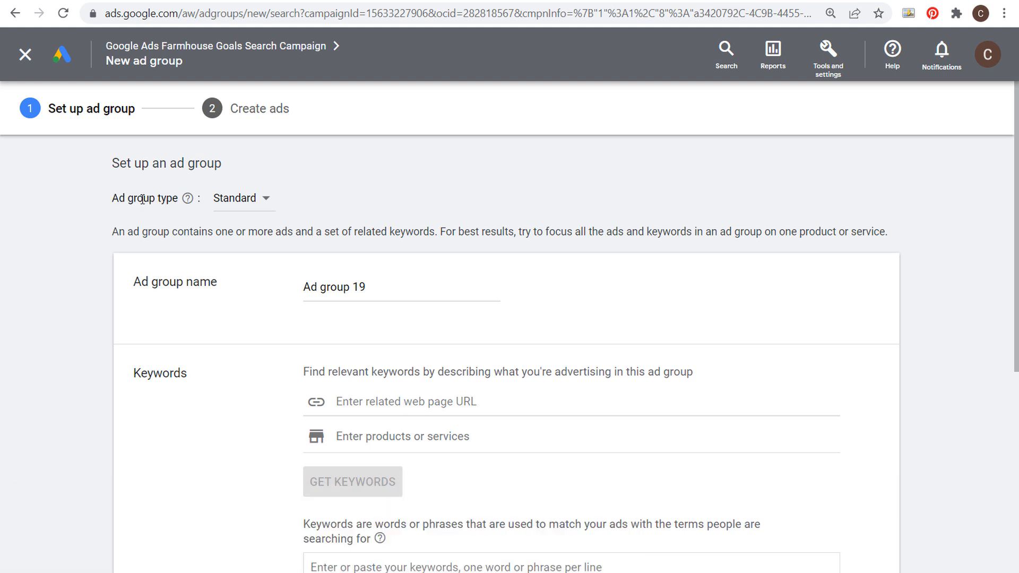
click(234, 198)
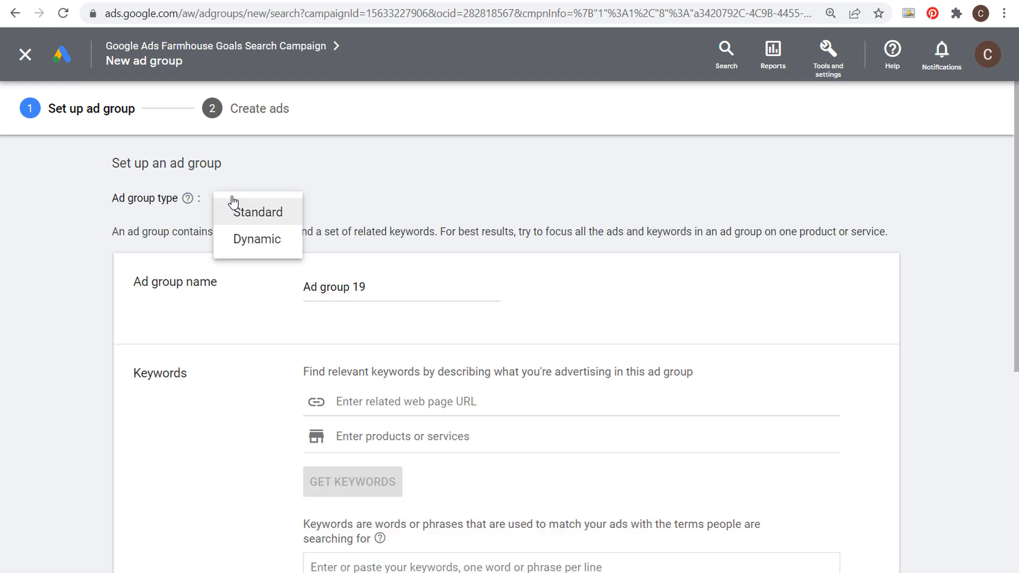
click(255, 239)
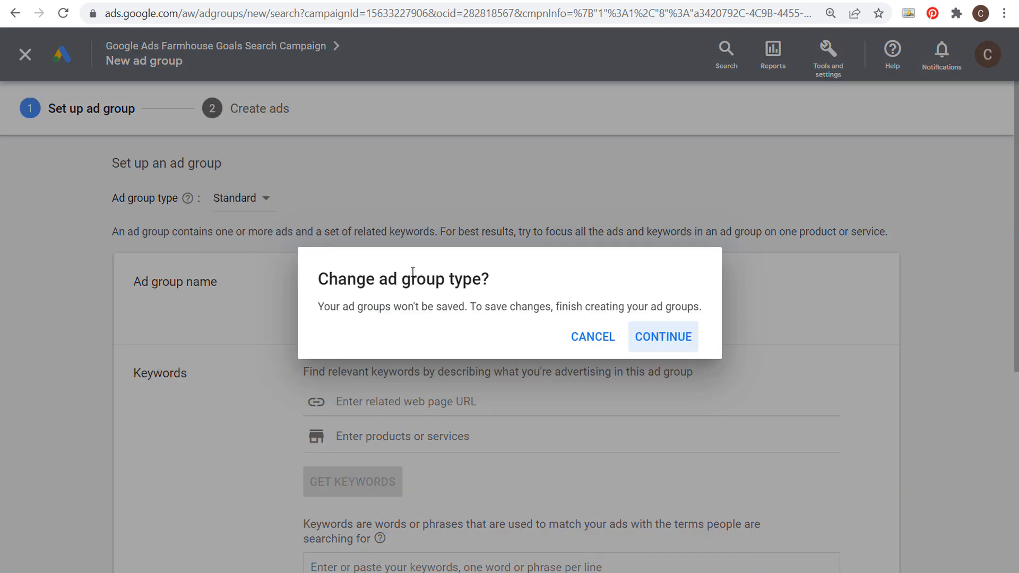
click(667, 338)
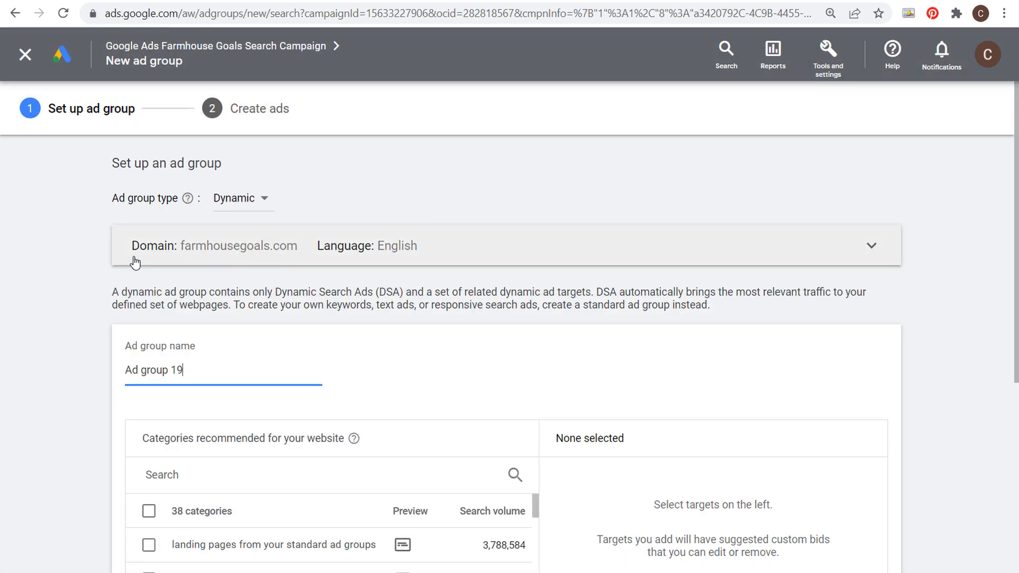
Add the throw pillows category under pillows, from the categories recommended for the website, as a dynamic ad target.
click(103, 291)
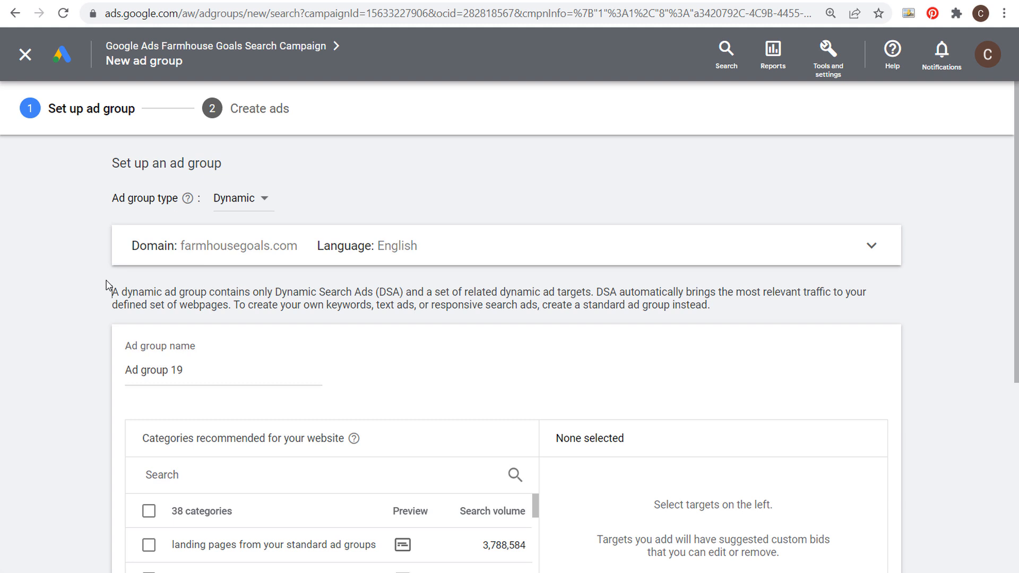
scroll(91, 335, down, 4)
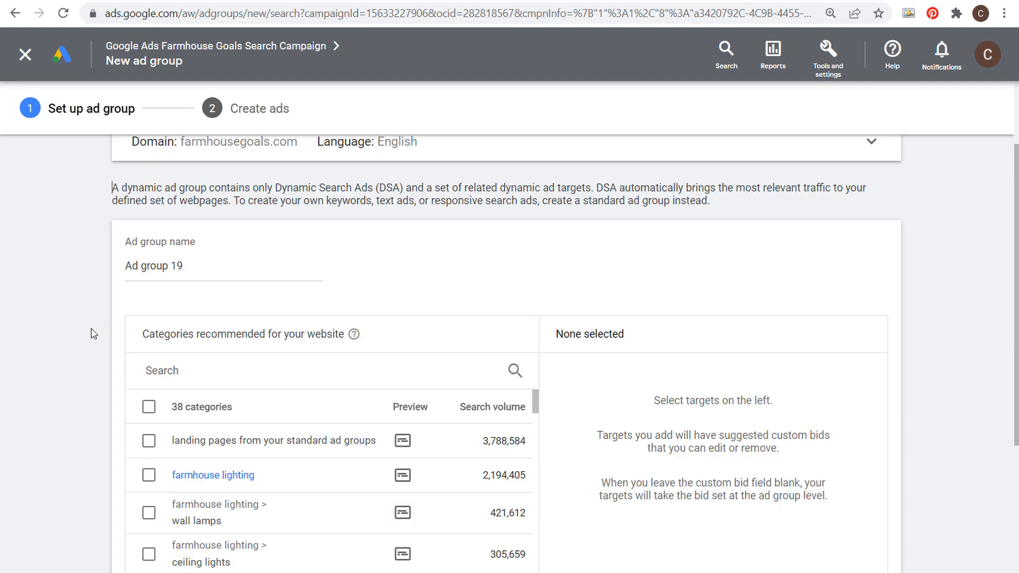
drag(197, 163, 110, 164)
click(54, 199)
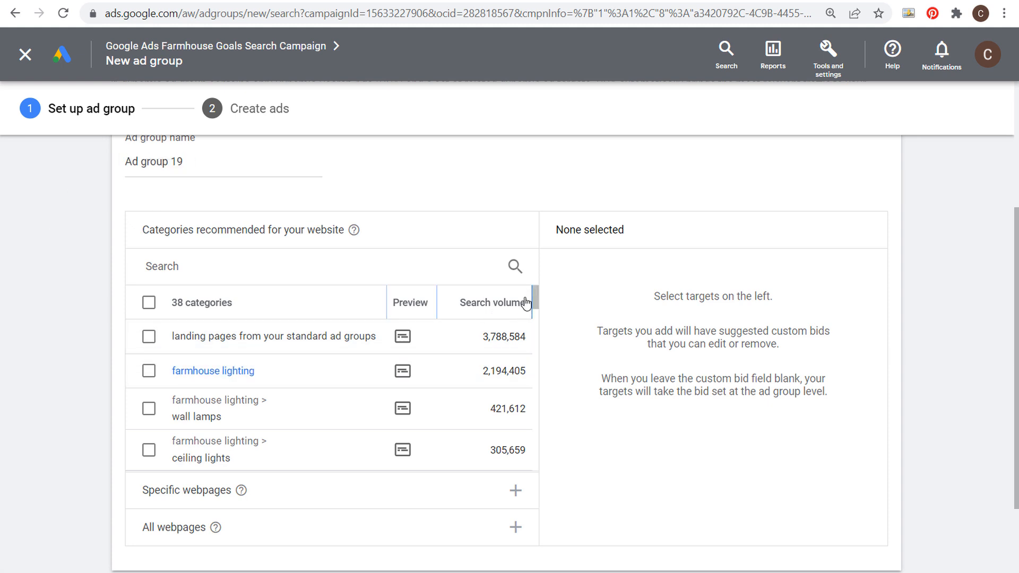
drag(142, 229, 325, 233)
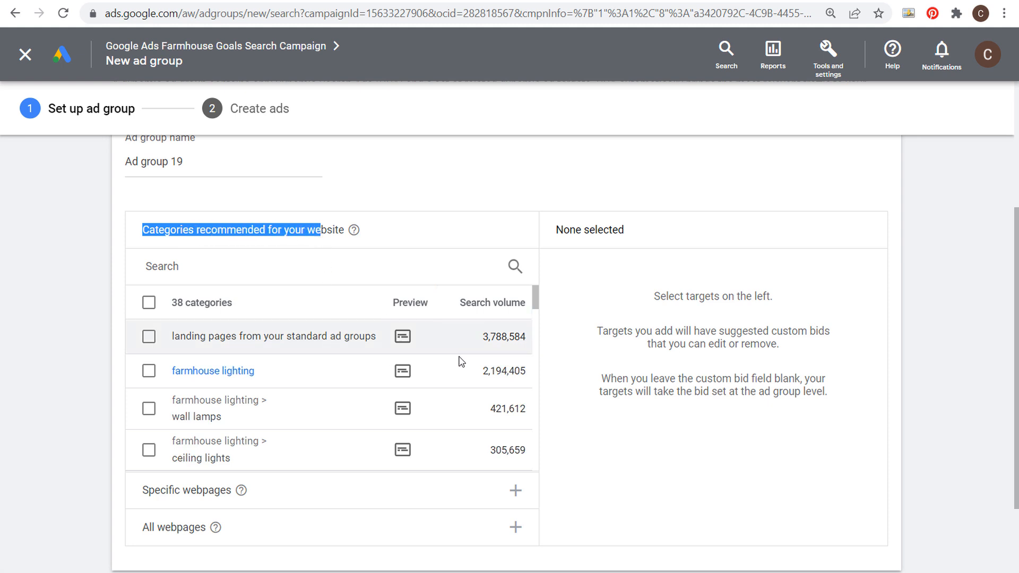
drag(534, 292, 539, 349)
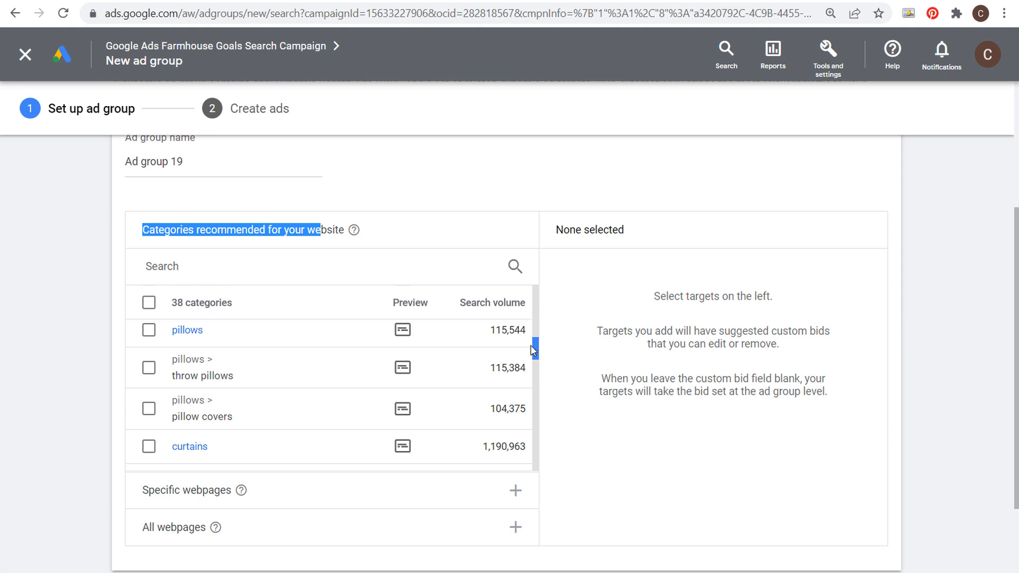
click(150, 372)
scroll(91, 326, down, 2)
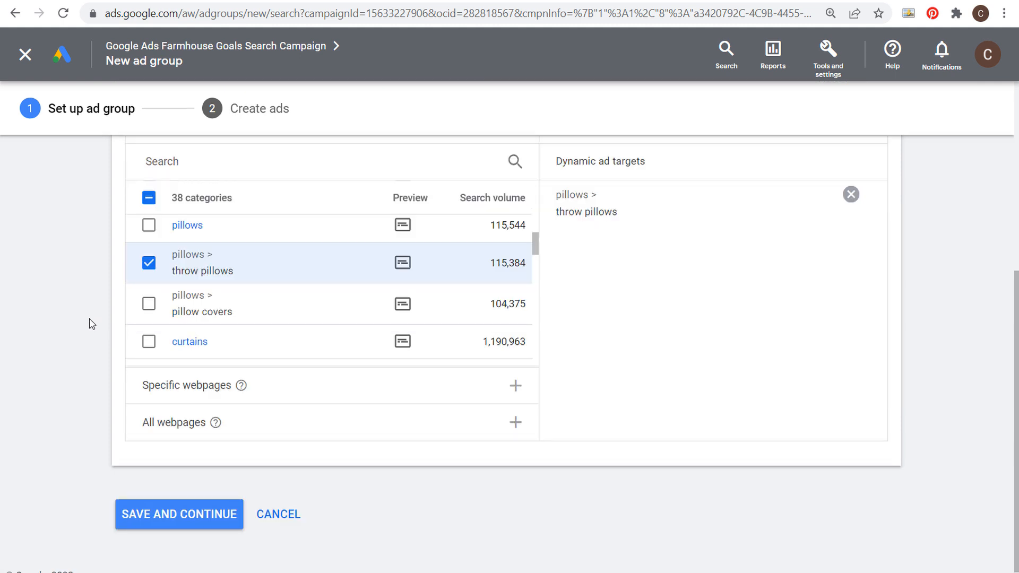
Review the specific webpages and all webpages targeting options, and save the ad group to continue to ad creation.
click(372, 385)
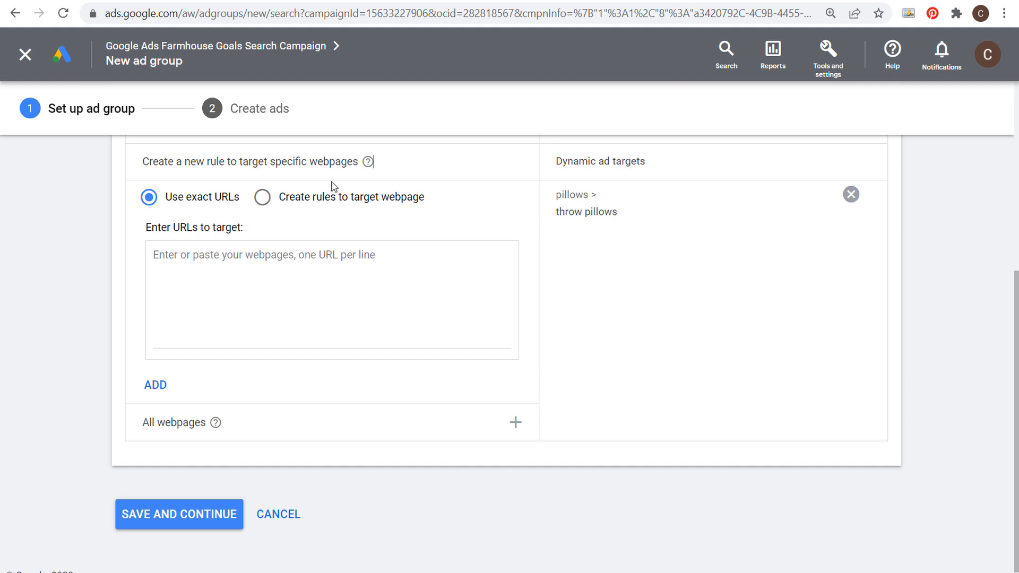
click(515, 425)
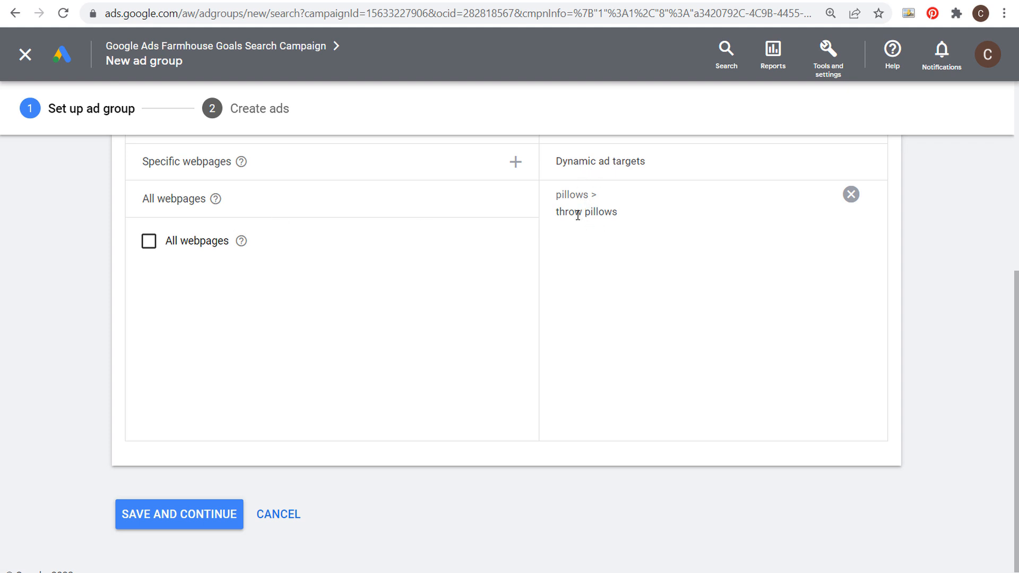
click(198, 516)
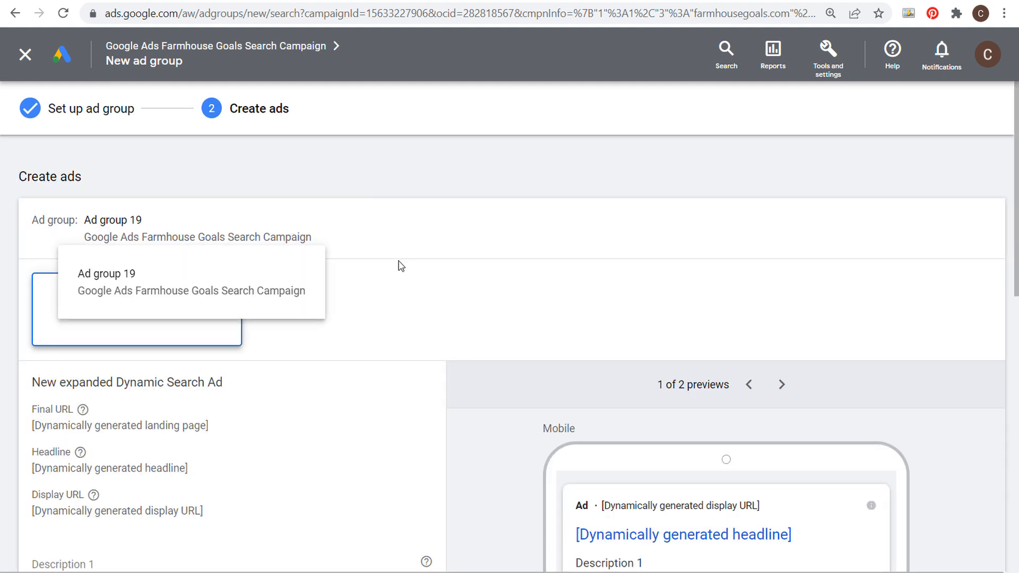
scroll(398, 263, down, 2)
scroll(397, 269, down, 2)
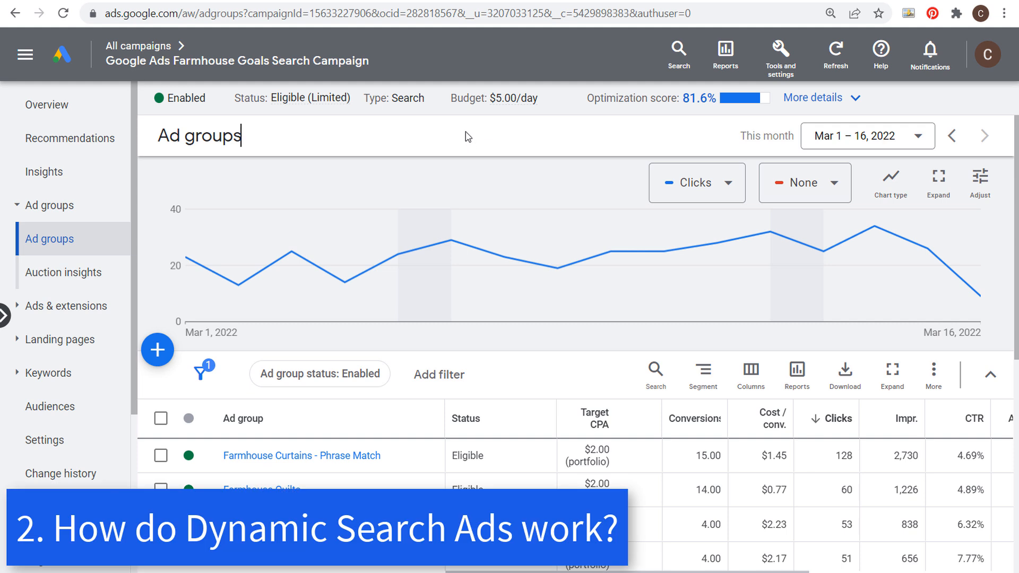
Start another new ad group in the same search campaign and change its type to Dynamic.
click(157, 350)
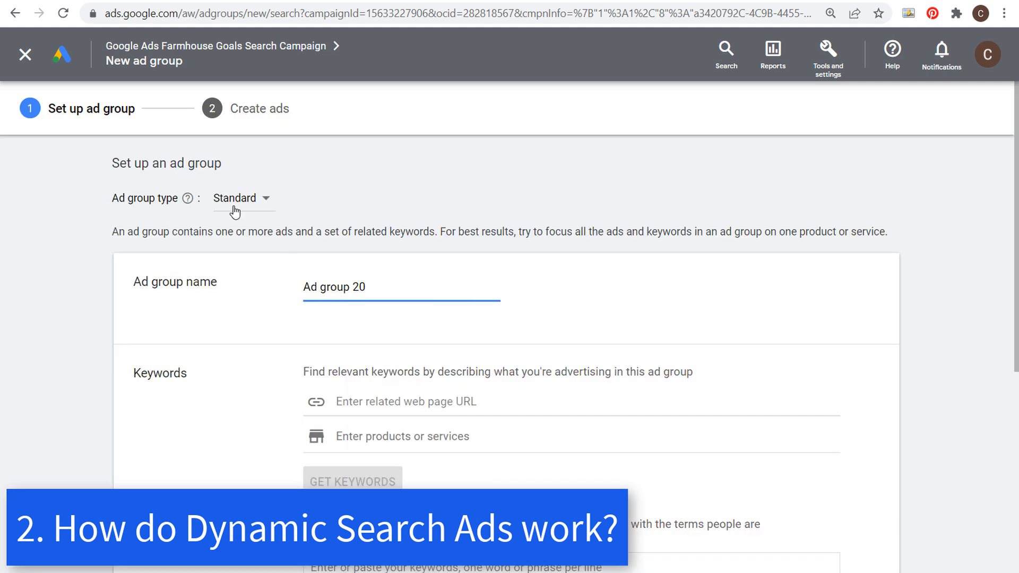
click(237, 205)
click(239, 232)
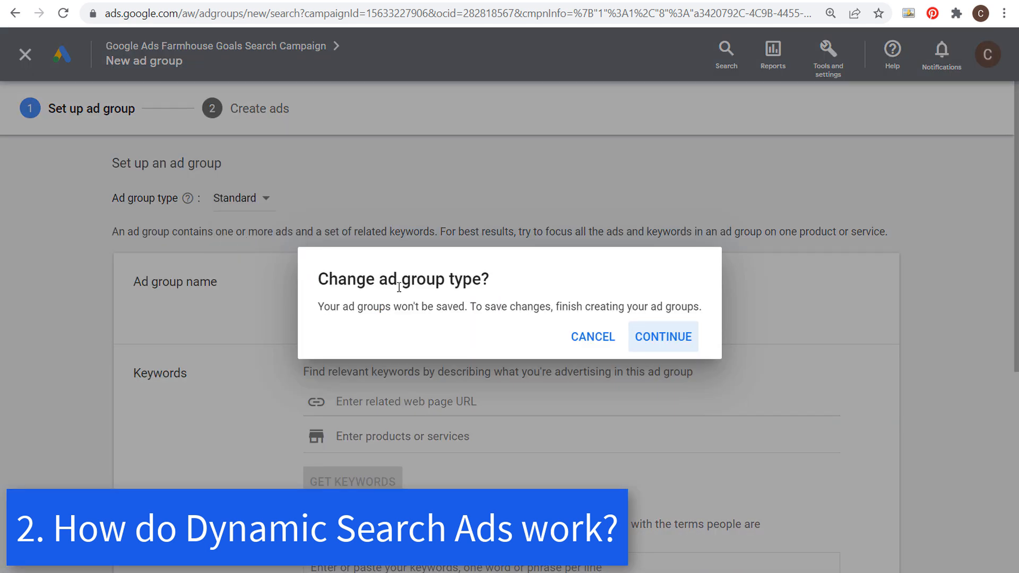
click(666, 340)
Copy the store's farmhouse-bedding category page address, add it as an exact URL target under specific webpages, and save the ad group.
scroll(61, 285, down, 5)
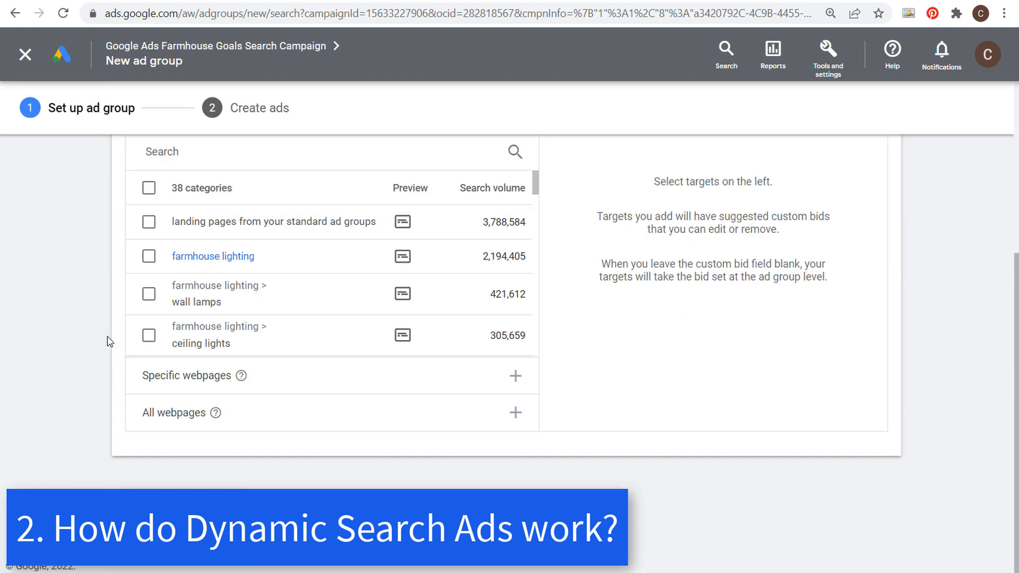
click(358, 390)
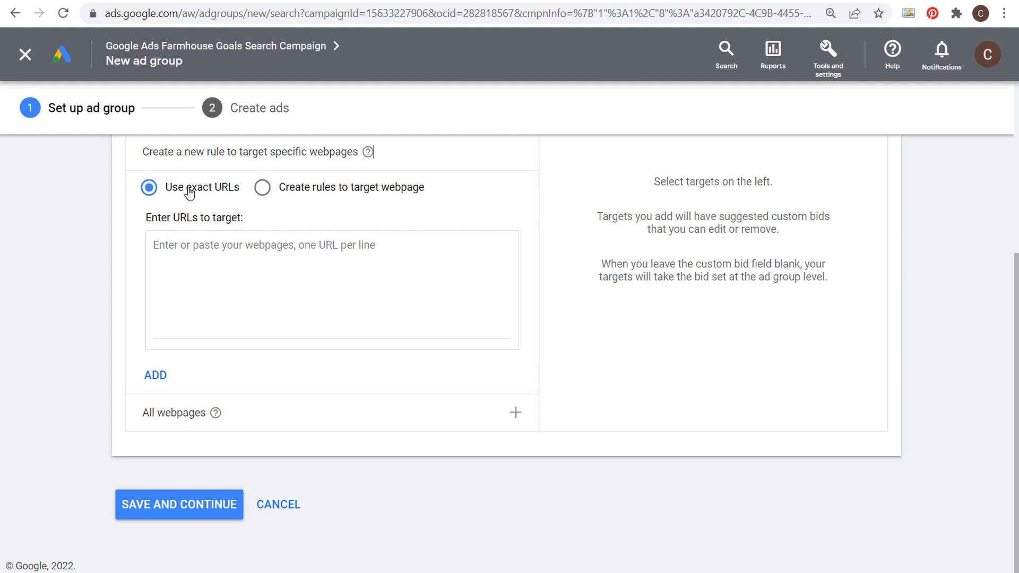
click(413, 0)
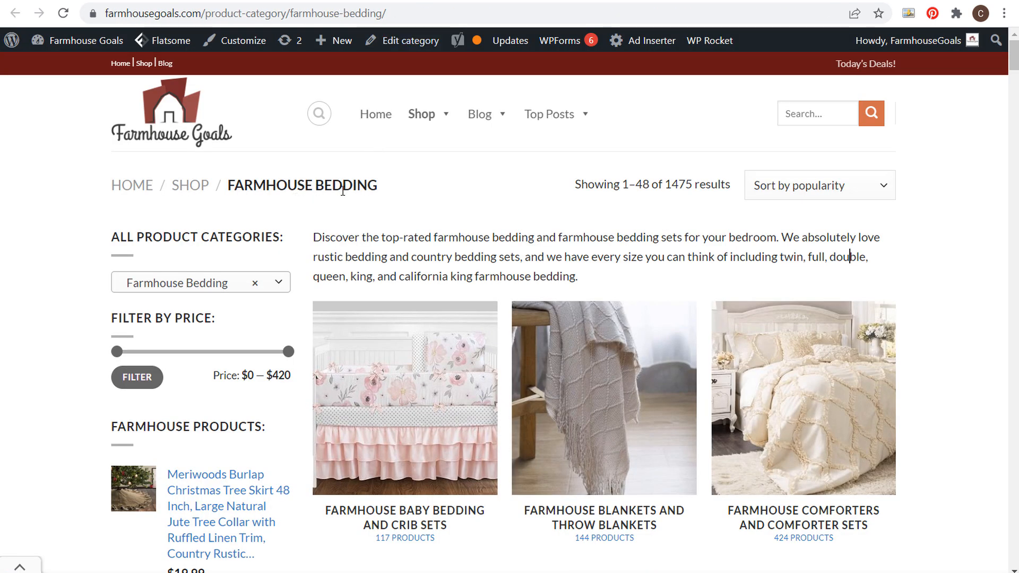
click(370, 19)
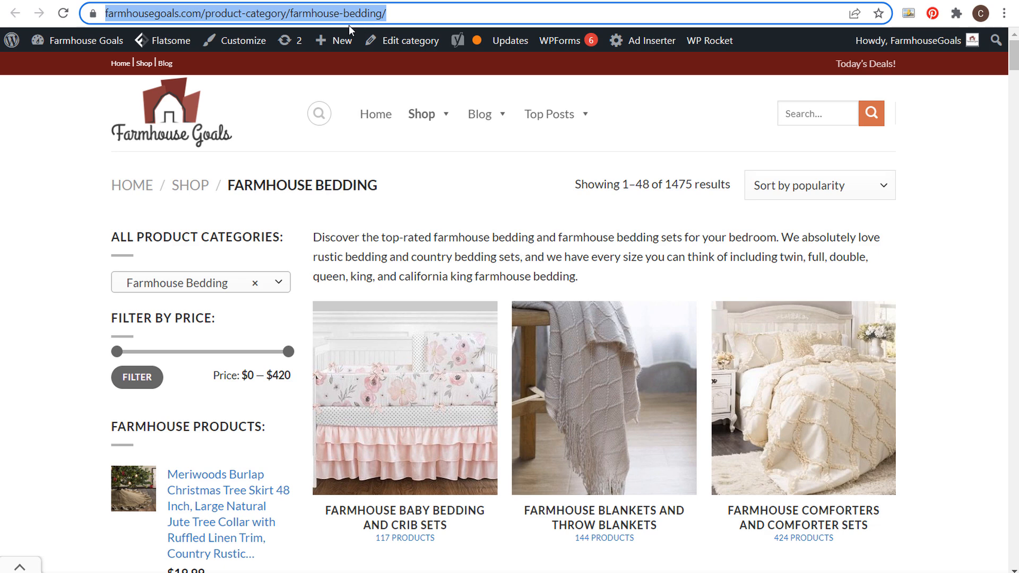
key(ctrl+c)
click(132, 2)
click(255, 257)
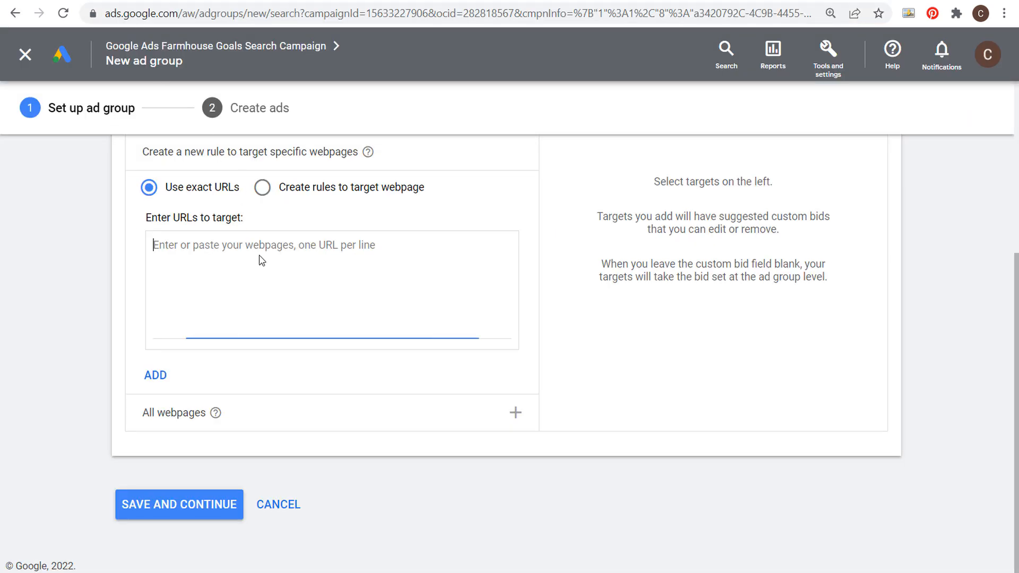
key(ctrl+v)
click(166, 383)
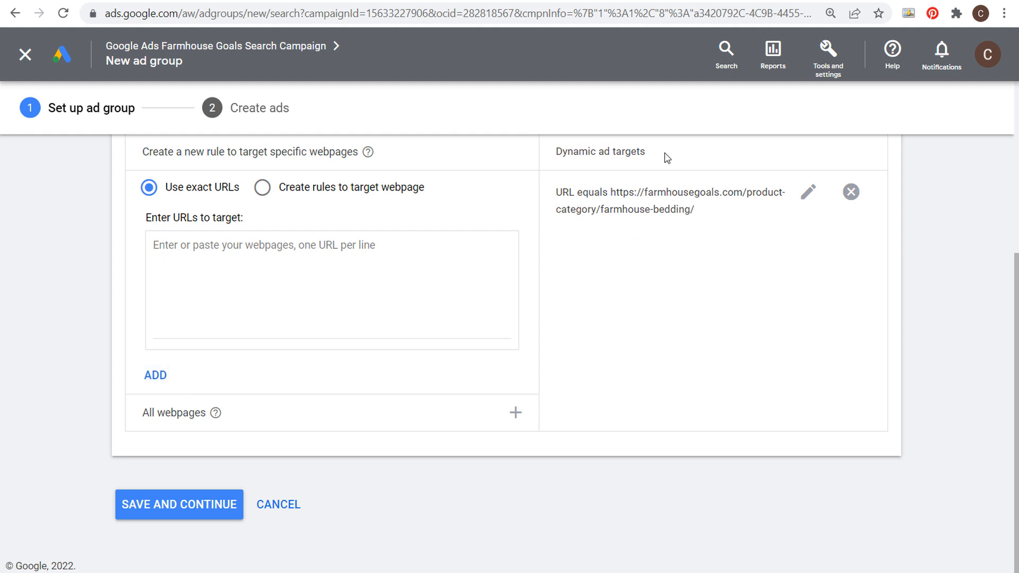
click(176, 505)
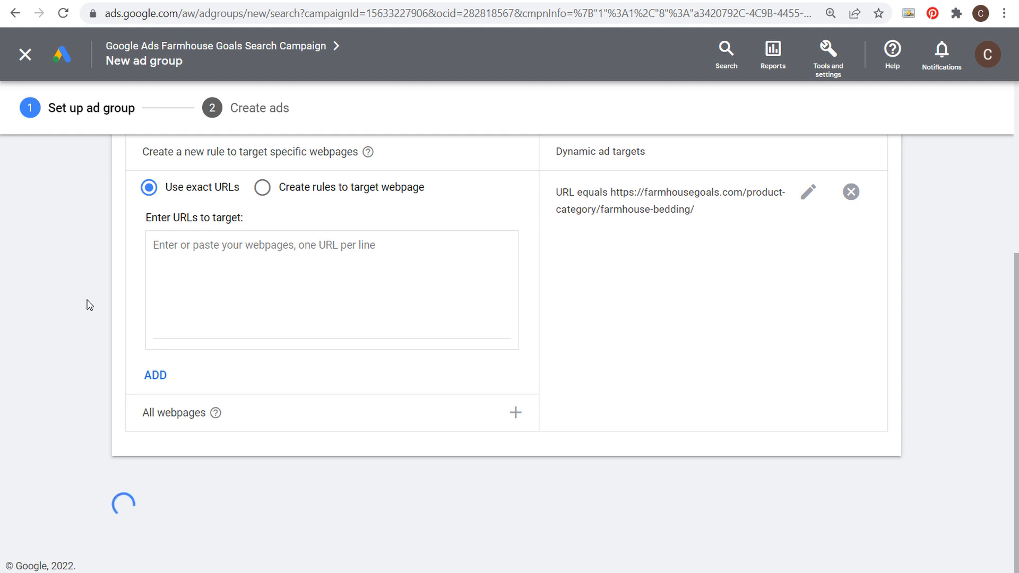
Examine the dynamically generated final URL, headline and display URL, and the description fields of the new Dynamic Search Ad.
scroll(340, 263, down, 2)
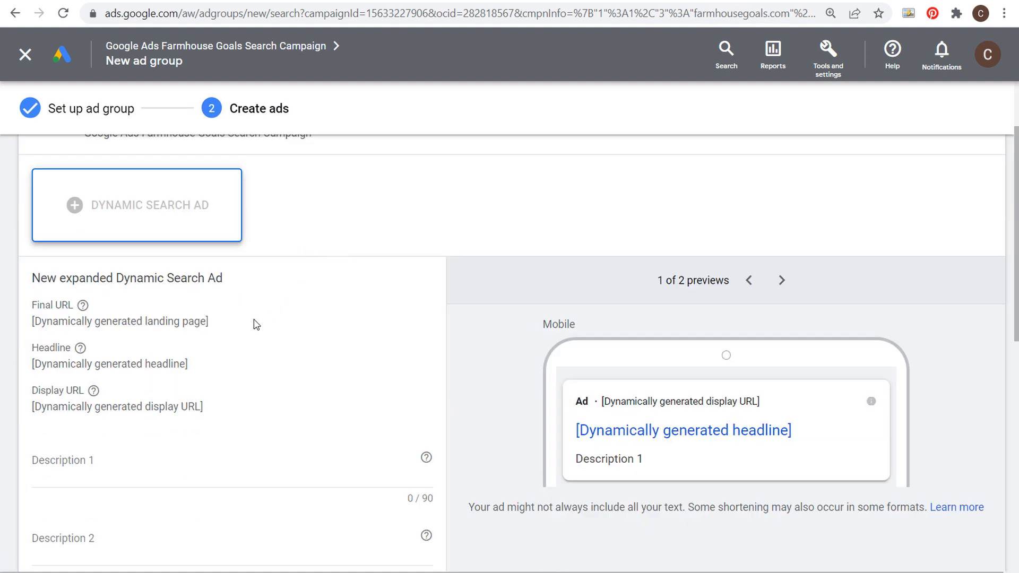
drag(213, 321, 91, 314)
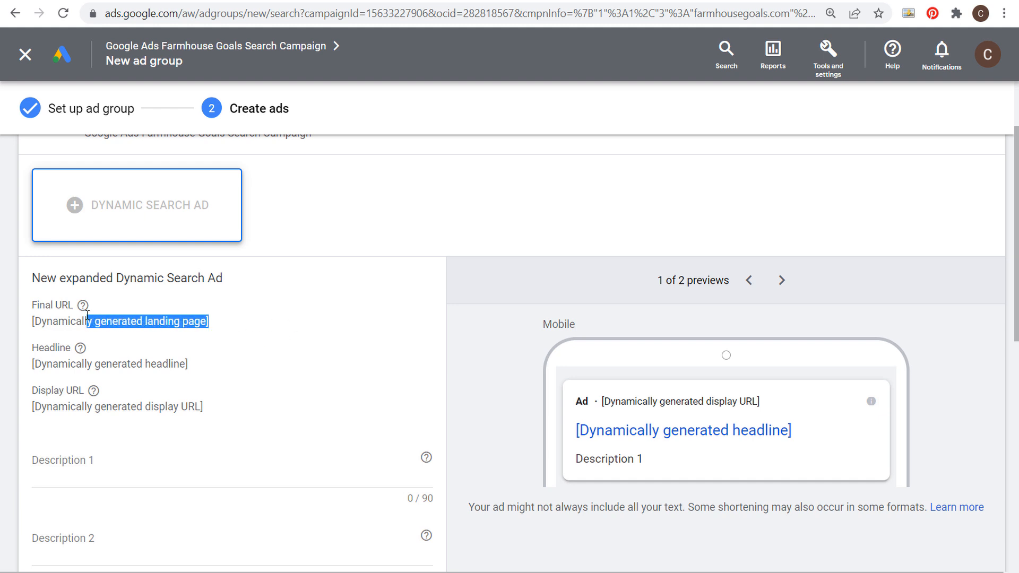
click(308, 320)
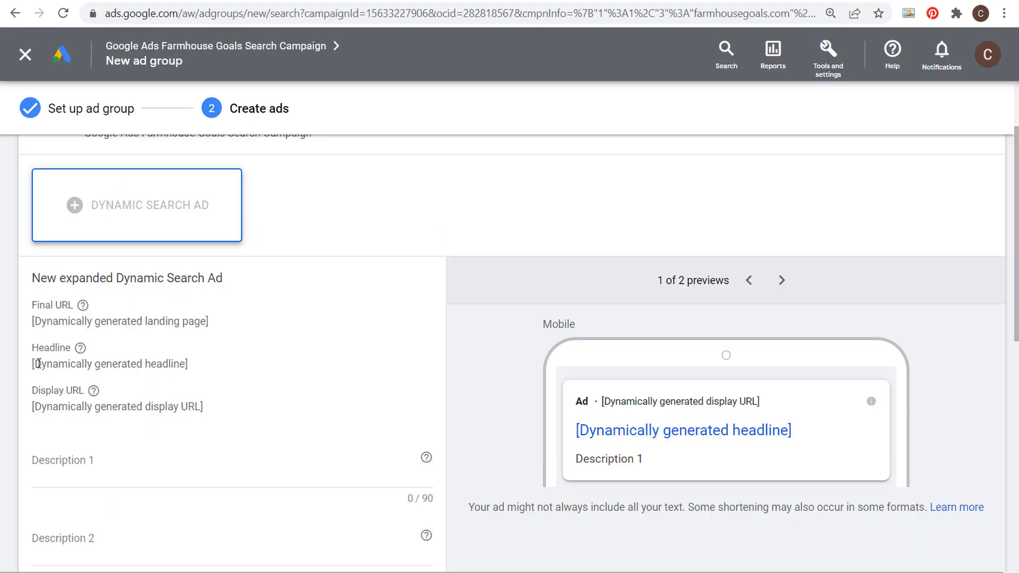
drag(39, 363, 204, 371)
click(170, 384)
drag(33, 406, 195, 405)
click(269, 387)
scroll(275, 329, down, 2)
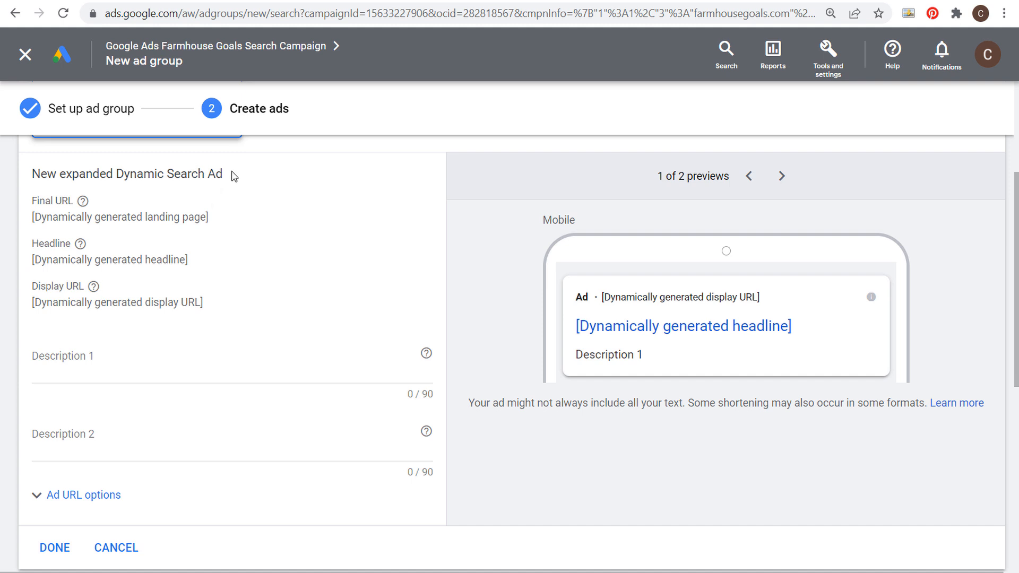
Switch to the Farmhouse Bedding category page and examine the keywords in its heading and description.
click(393, 0)
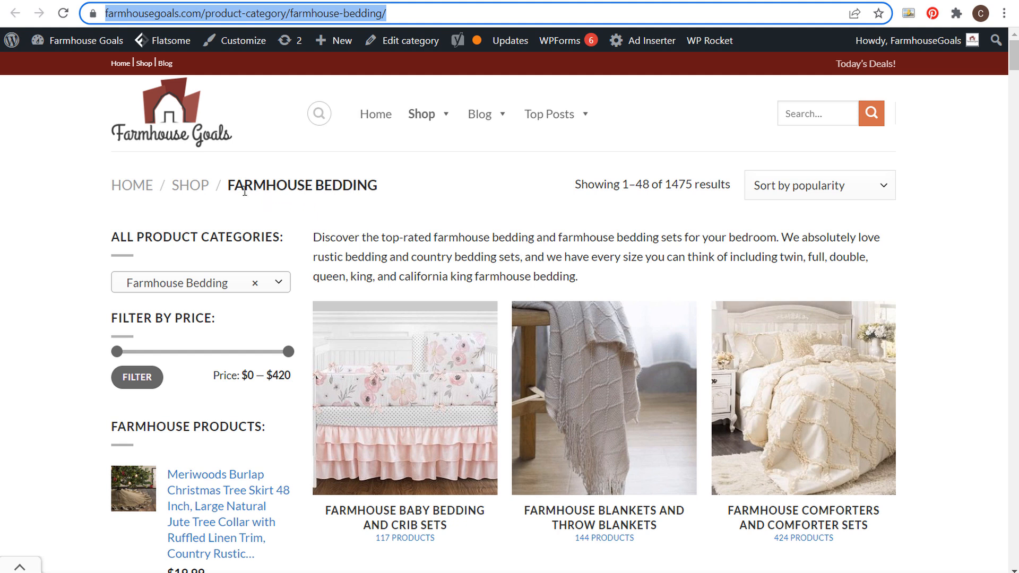
drag(229, 185, 405, 192)
drag(433, 238, 652, 238)
drag(412, 257, 504, 258)
drag(399, 277, 537, 282)
click(552, 263)
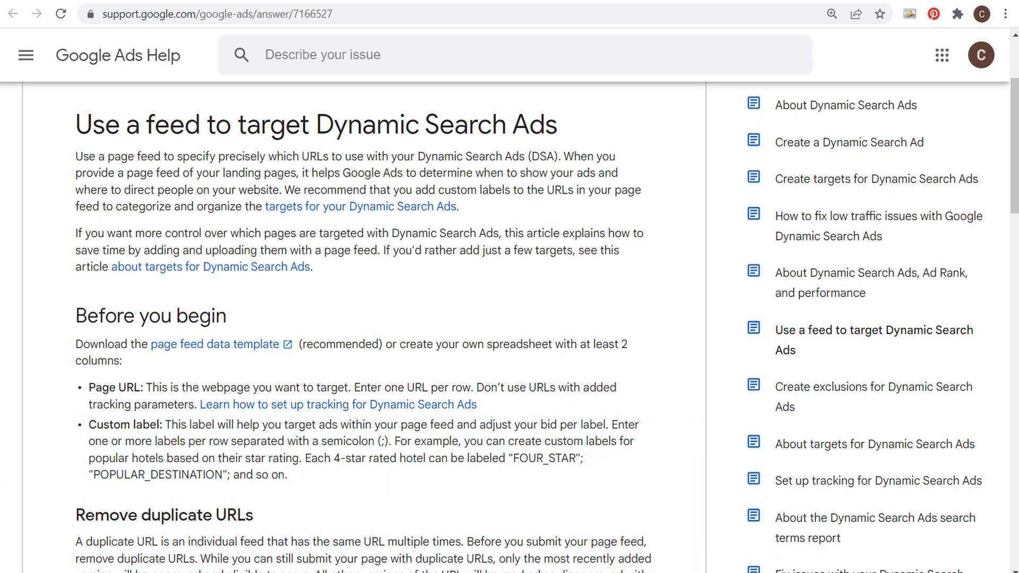
Switch to Excel and examine the Page URL and Custom label columns of the page-feed-template workbook, dismissing the mobile notice.
click(636, 552)
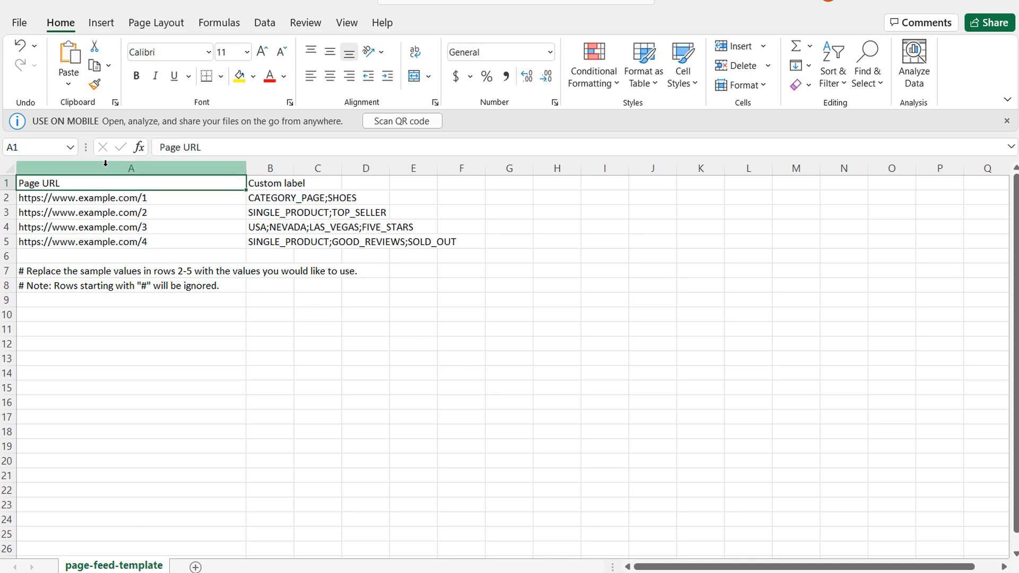
click(1007, 121)
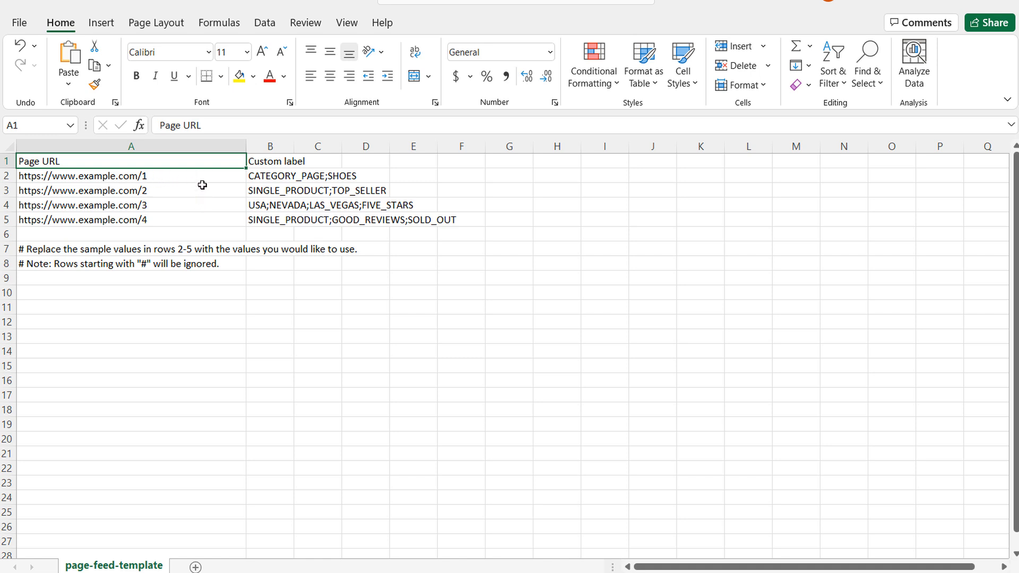
drag(203, 176, 208, 335)
click(205, 380)
drag(276, 176, 285, 305)
click(552, 278)
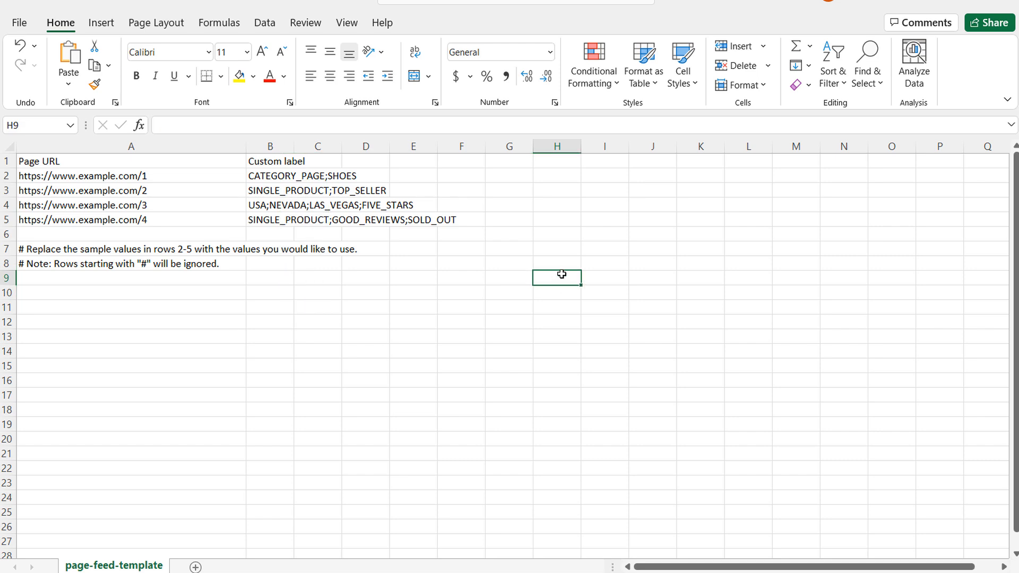
Switch to the FarmhouseGoals-PageFeed workbook and examine its category page URLs and matching custom labels, particularly the bedding rows.
mouse_move(684, 563)
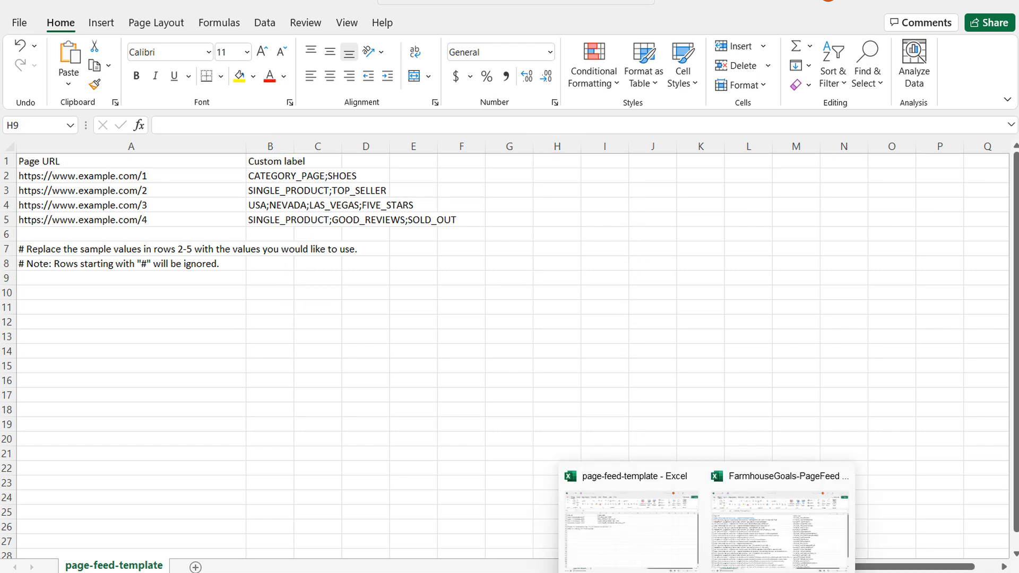
click(782, 526)
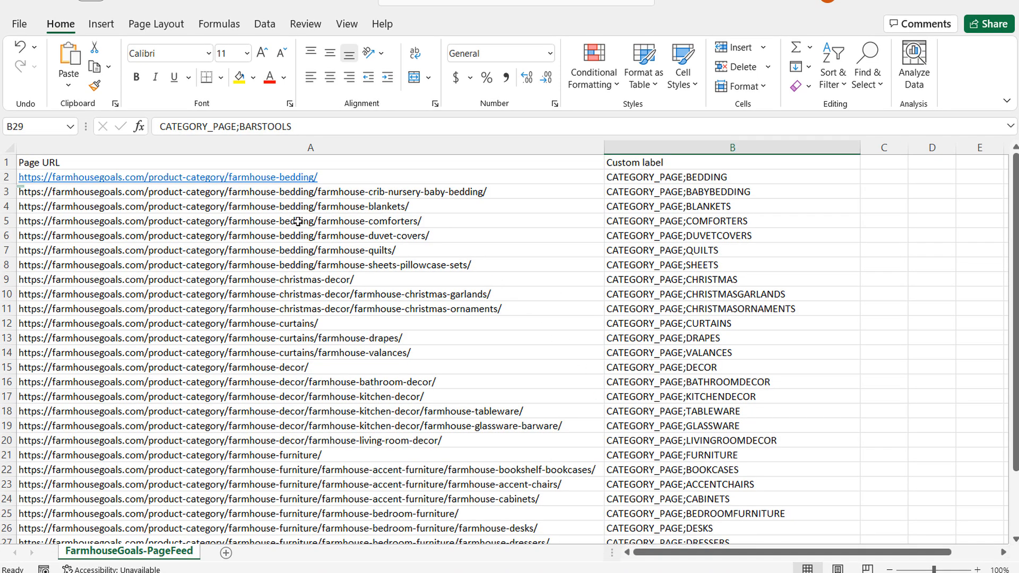
click(398, 165)
drag(398, 166, 285, 311)
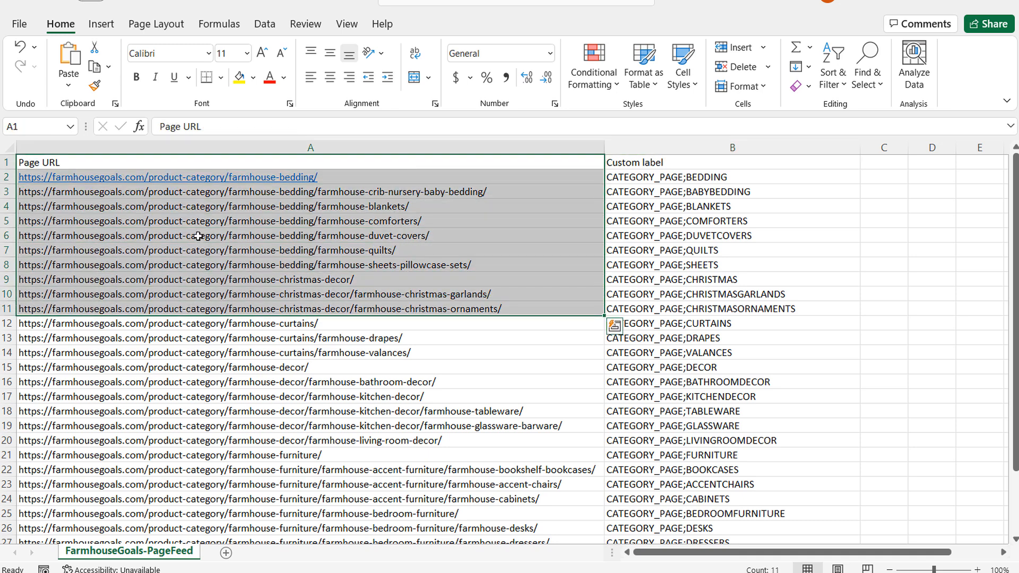
click(280, 395)
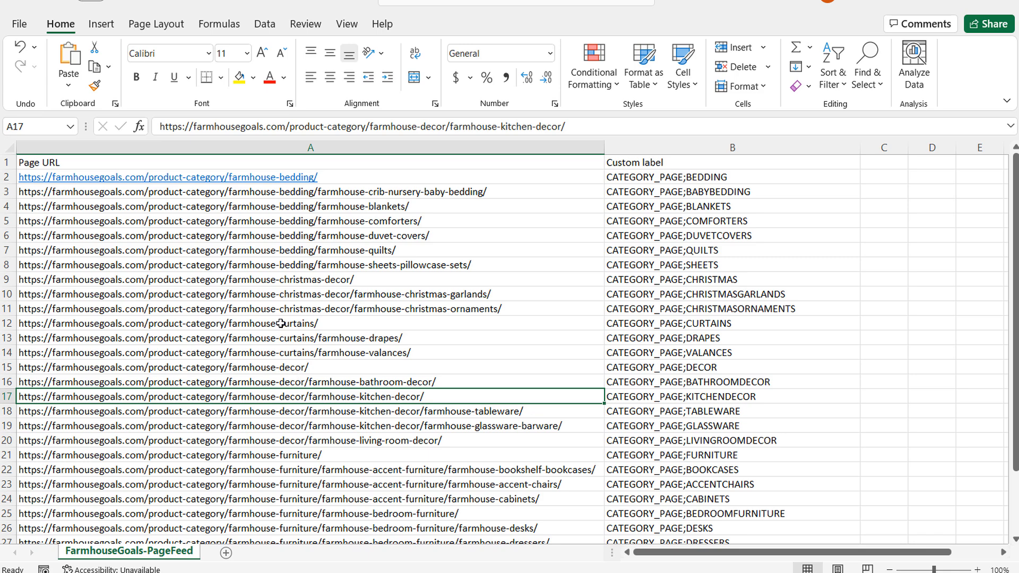
scroll(252, 265, down, 4)
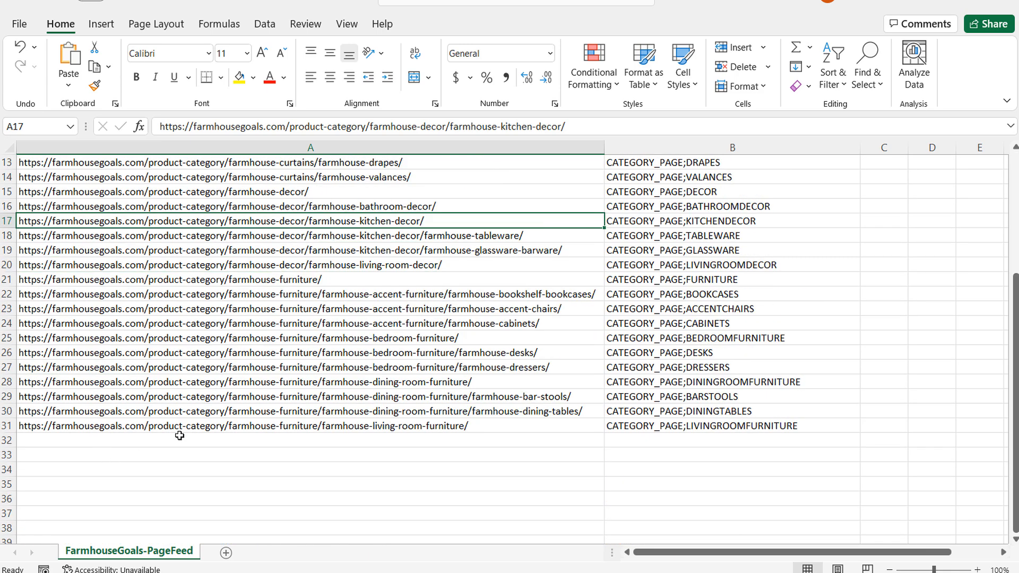
scroll(376, 419, up, 3)
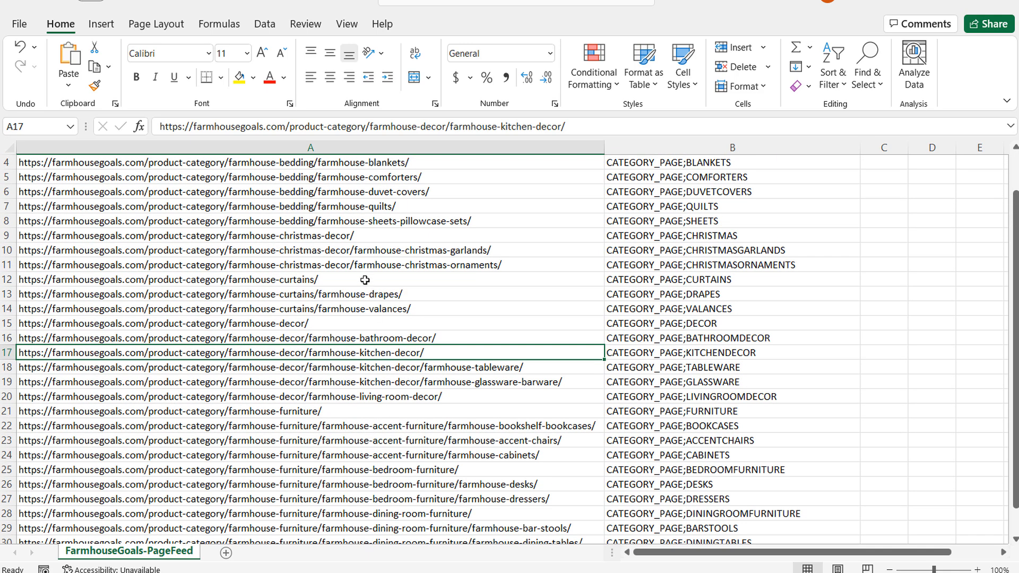
scroll(328, 232, up, 1)
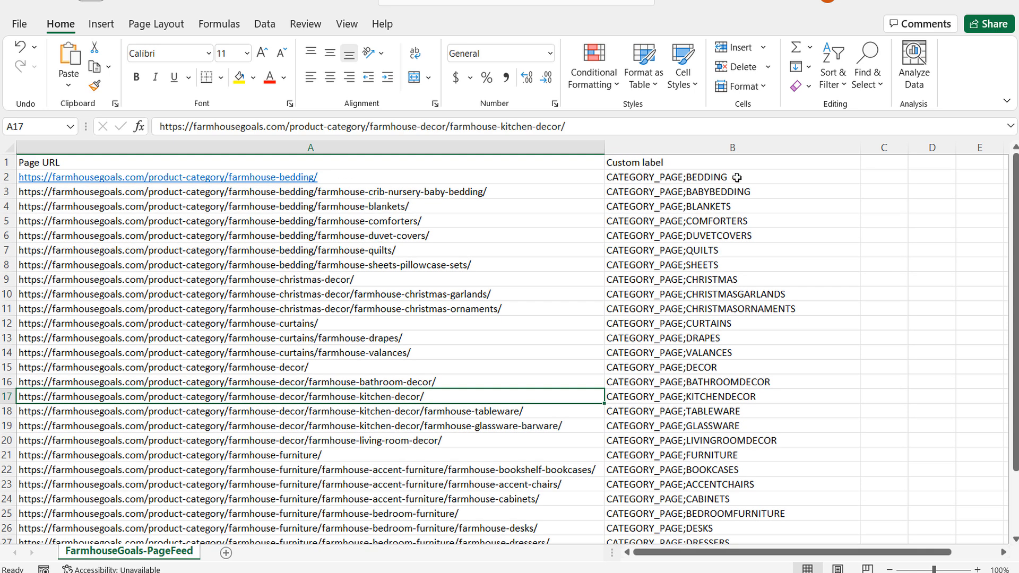
click(633, 177)
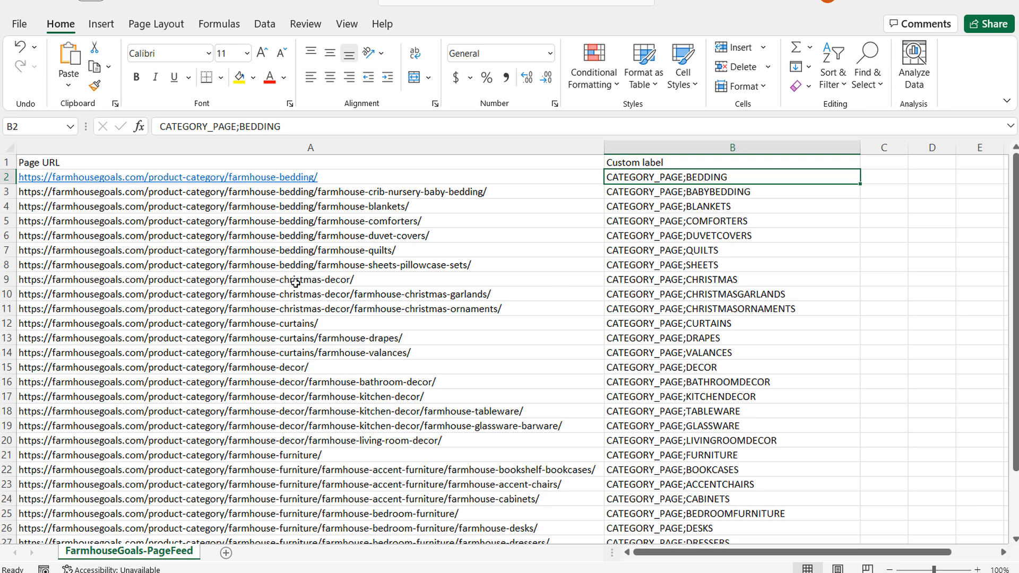
drag(522, 177, 657, 263)
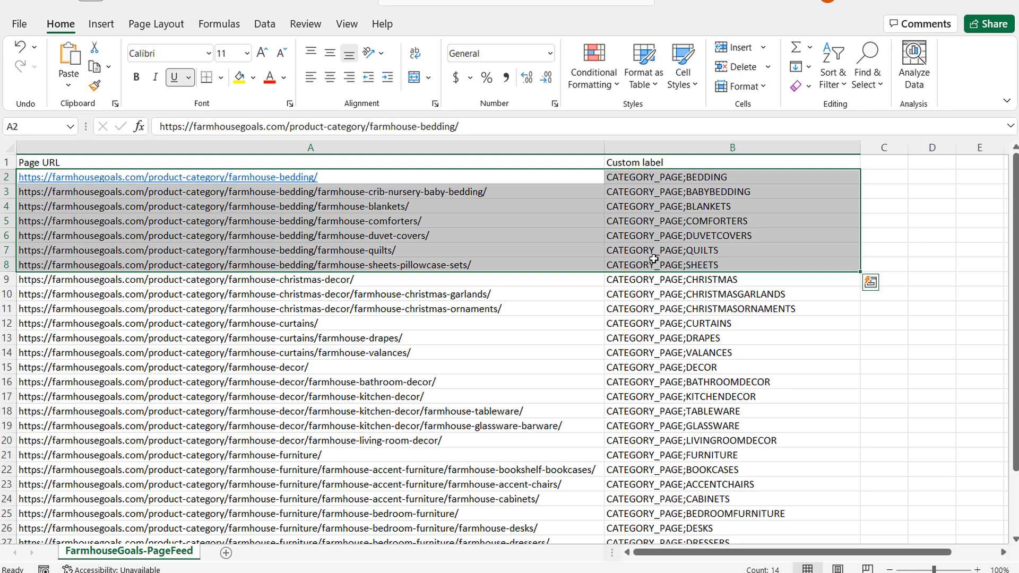
click(696, 176)
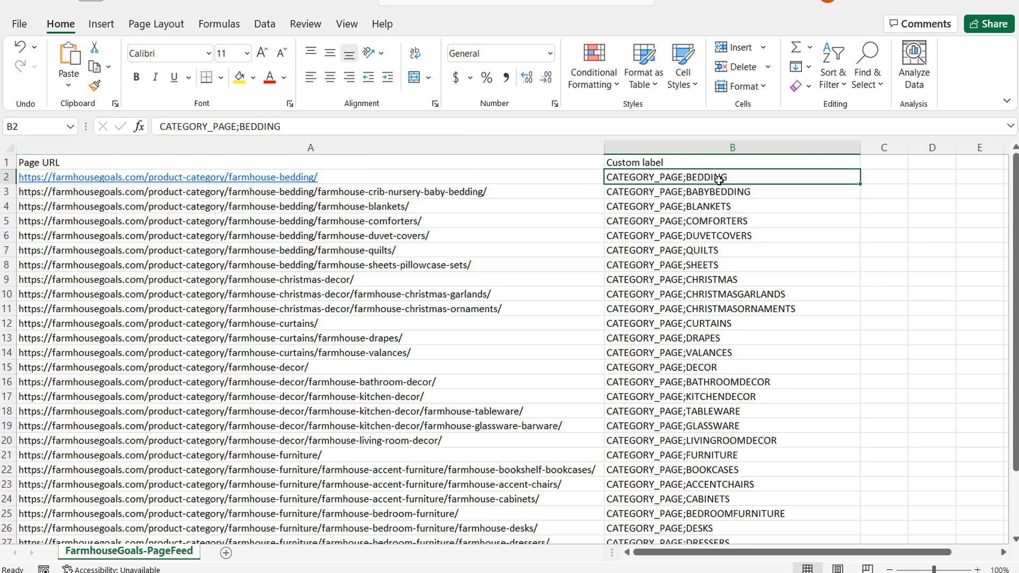
Insert the label BEDDING; after CATEGORY_PAGE; in the custom labels of the crib-nursery-baby-bedding and farmhouse-blankets rows.
click(694, 193)
double_click(686, 193)
text(BEDDING;)
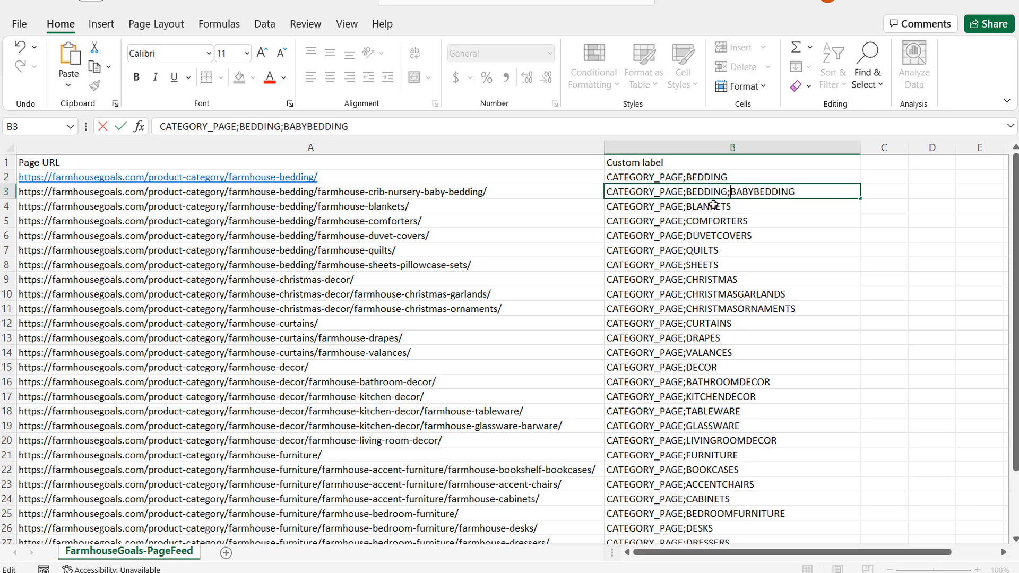
click(702, 208)
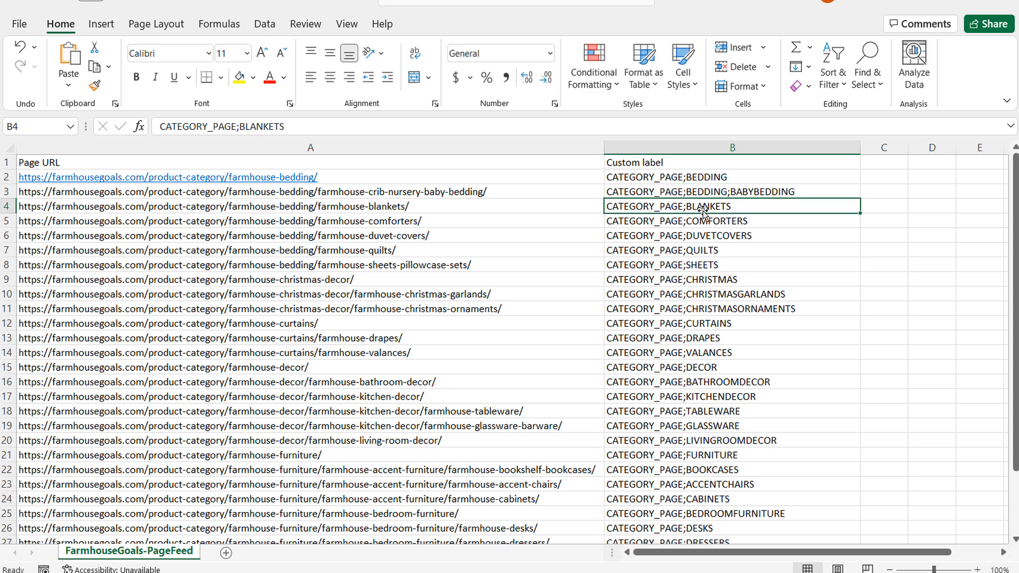
click(241, 127)
text(BEDDING;)
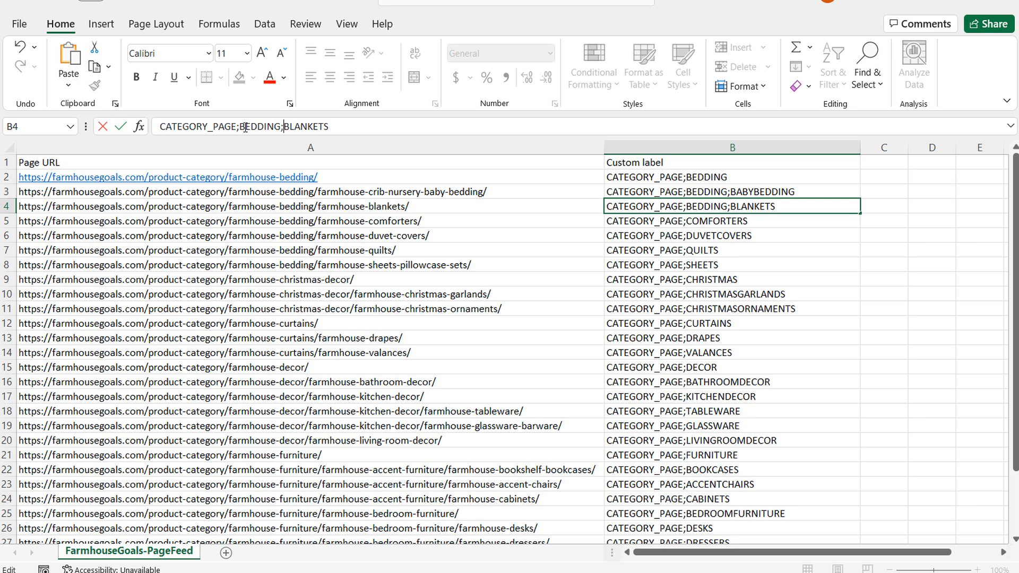
click(763, 248)
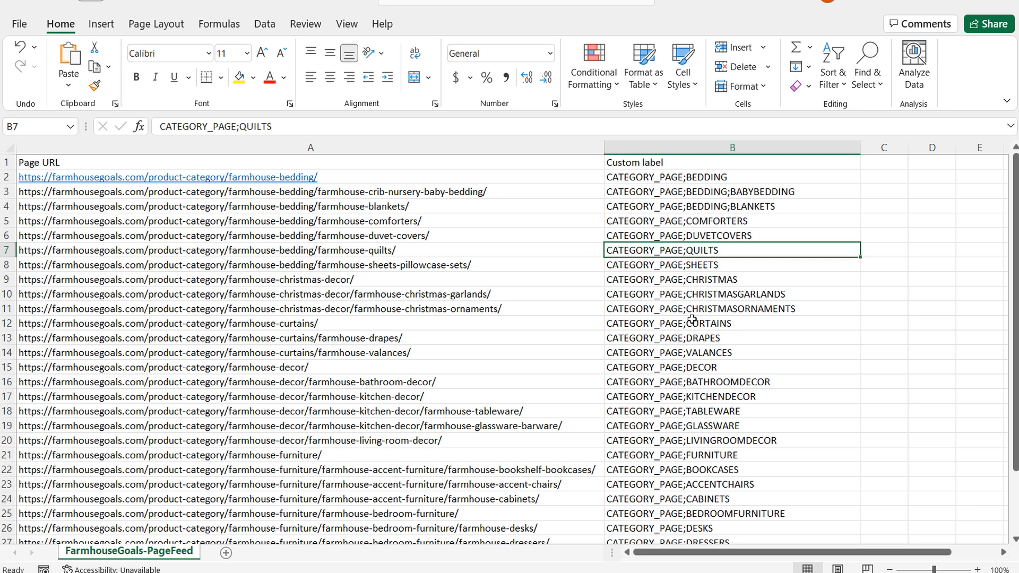
drag(398, 284, 399, 311)
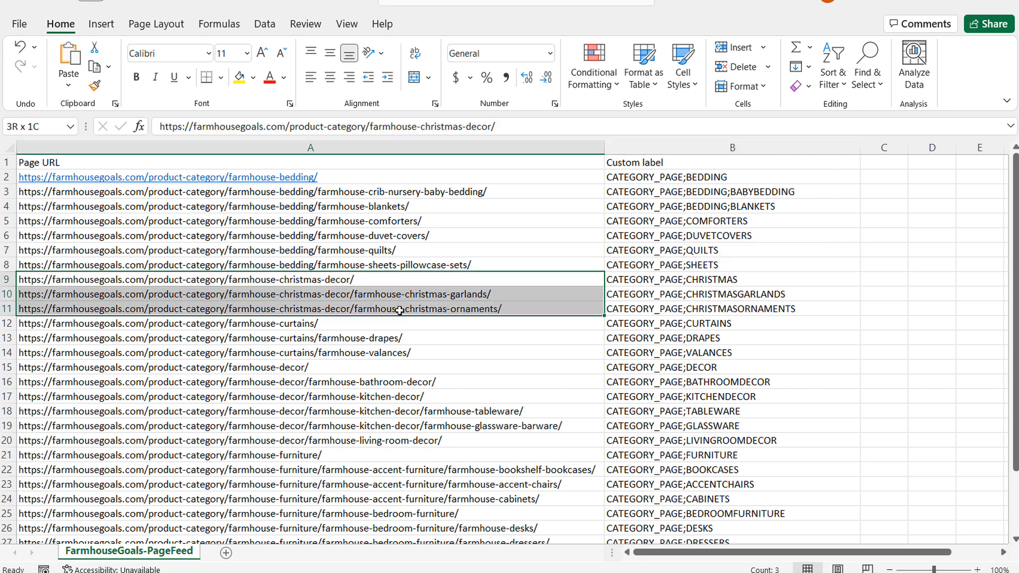
click(737, 280)
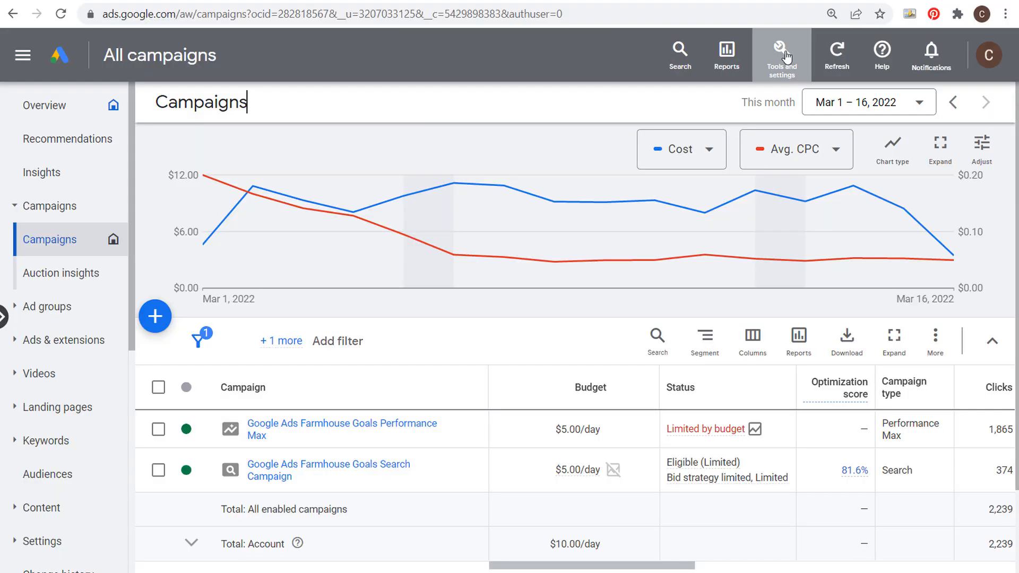
Switch to Google Ads, open the account's Business data setup, and examine the list of data feeds.
click(786, 56)
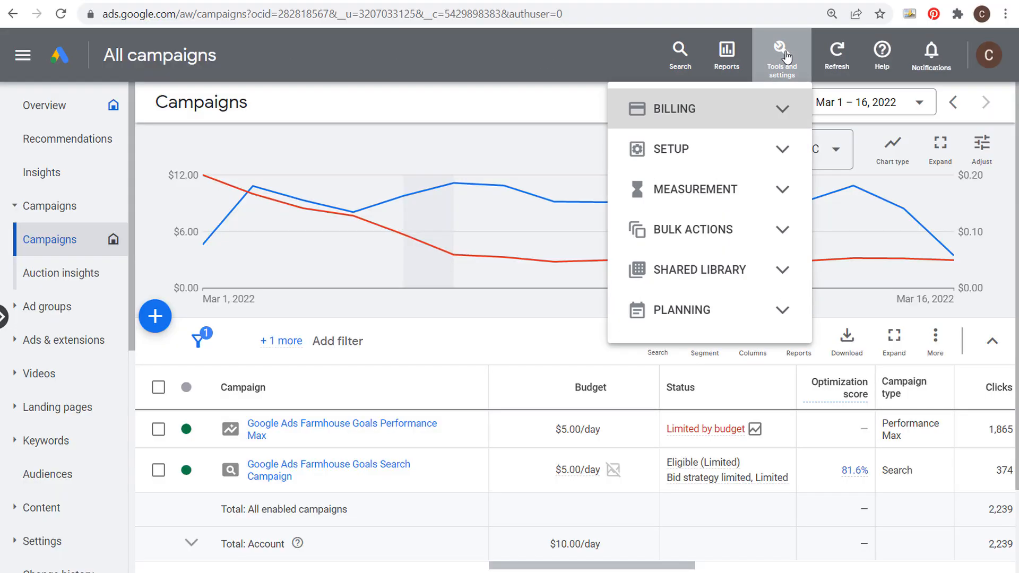
click(780, 153)
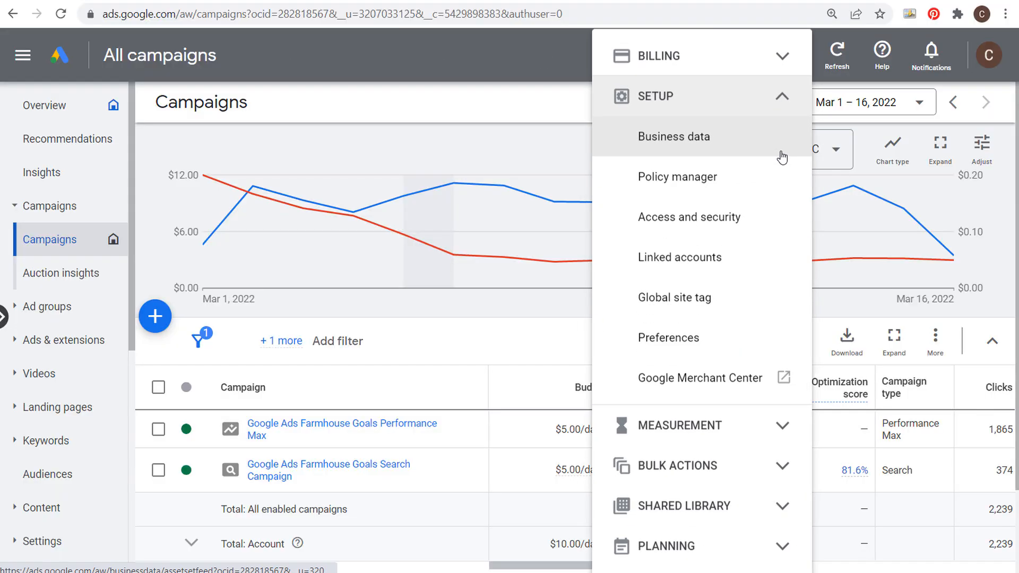
click(684, 140)
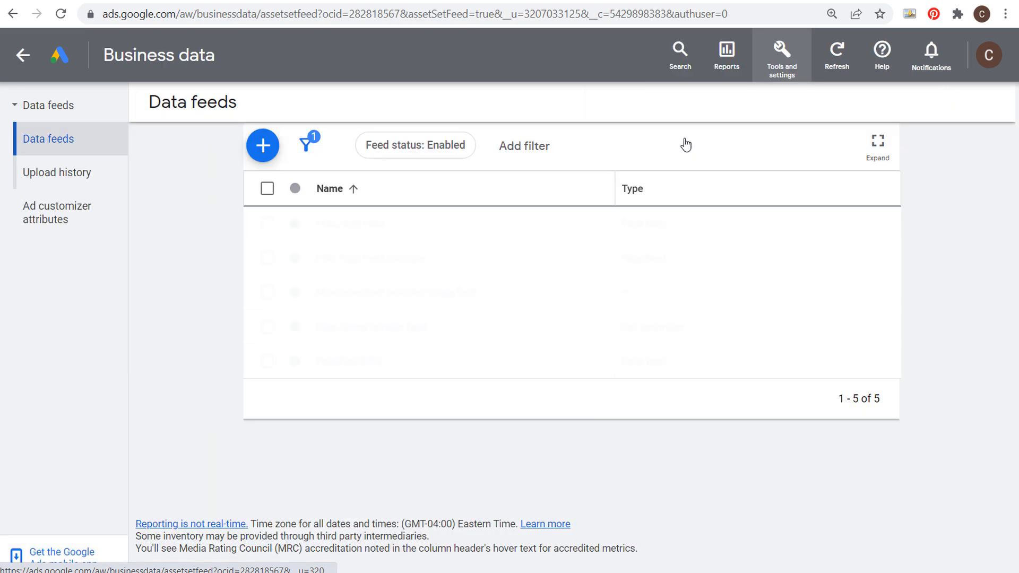
drag(149, 104, 275, 107)
click(180, 301)
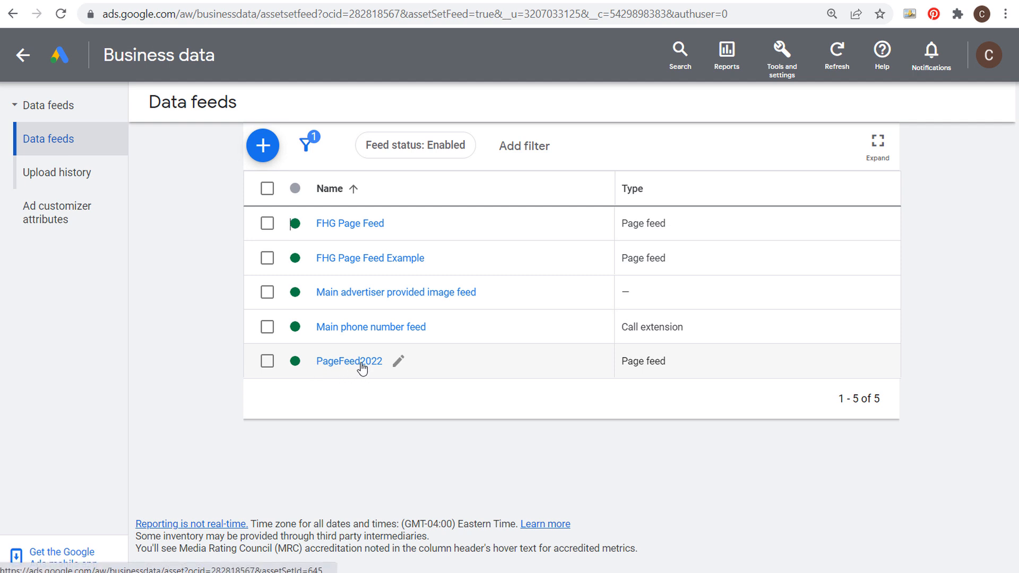
Start a new page feed with Upload a file as its source, leaving the name empty.
click(267, 144)
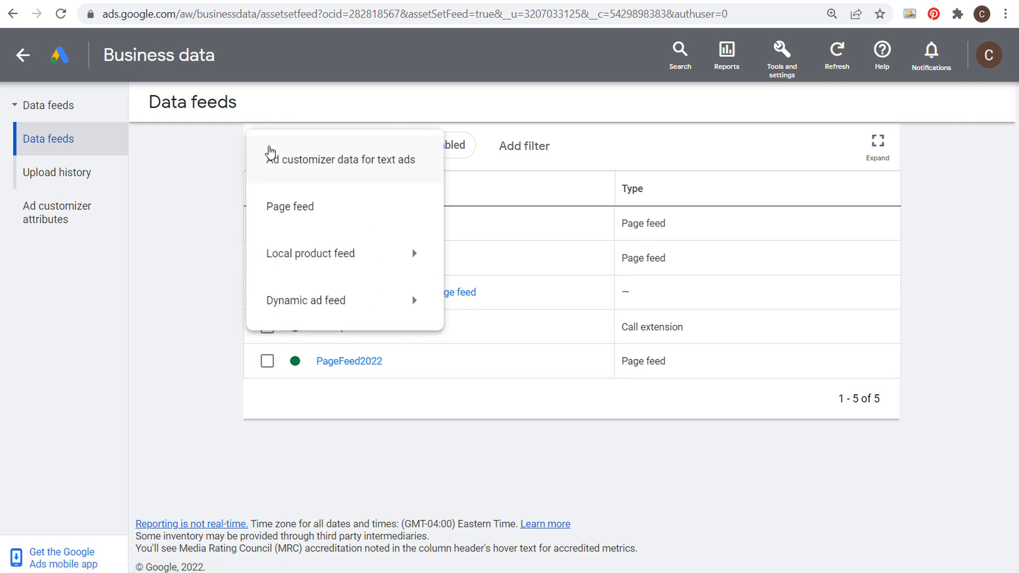
click(320, 220)
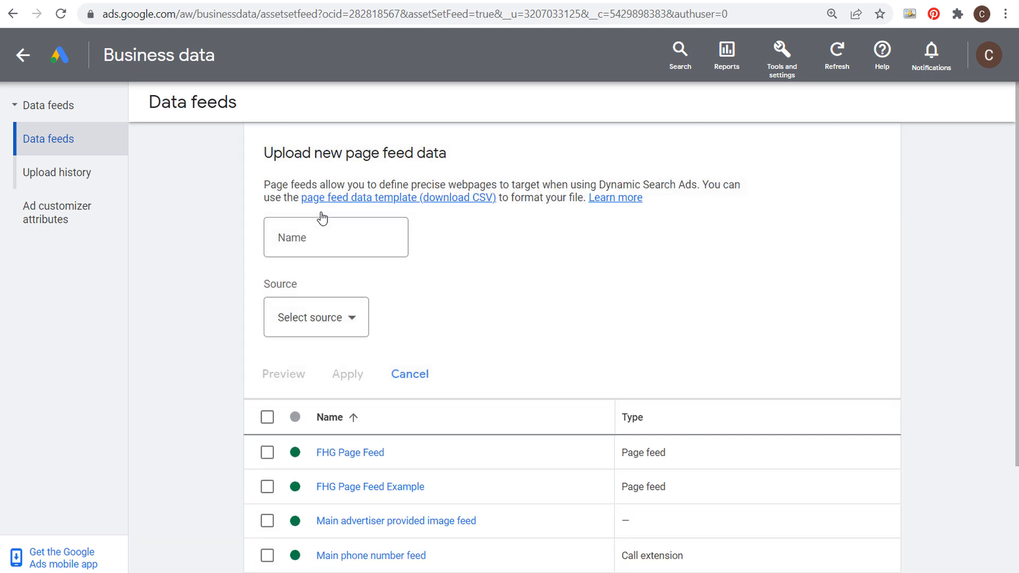
click(296, 244)
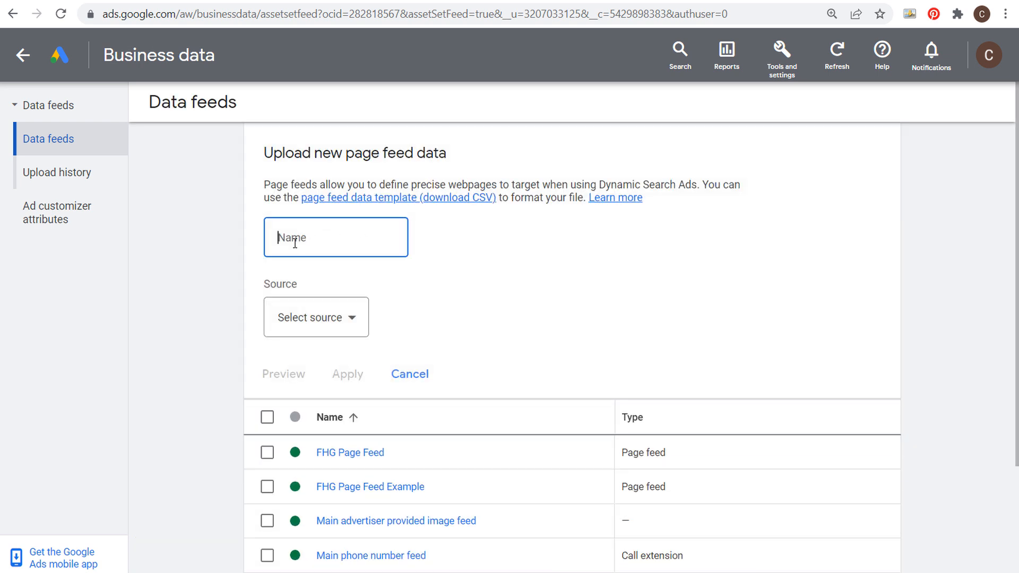
click(351, 317)
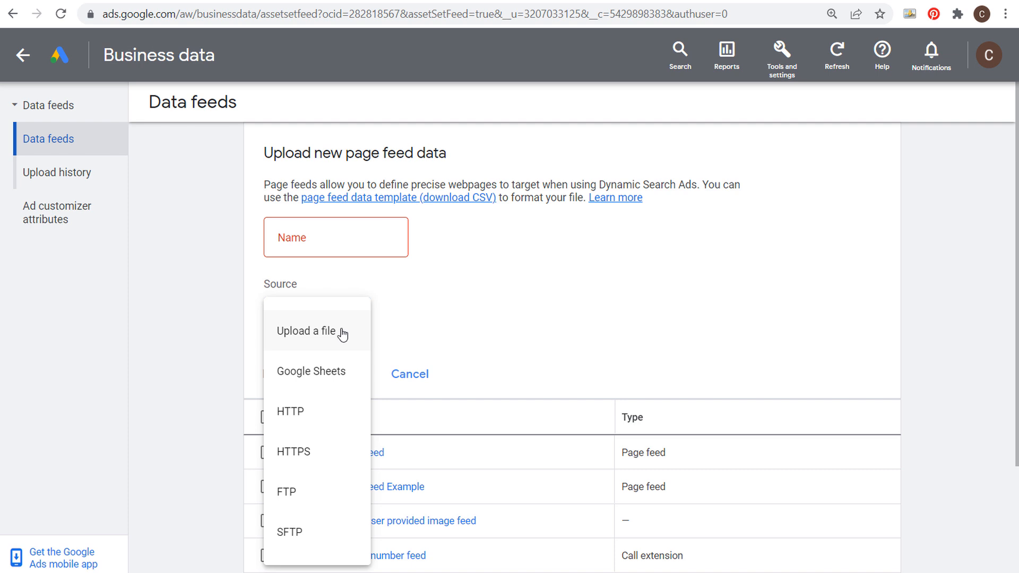
click(319, 337)
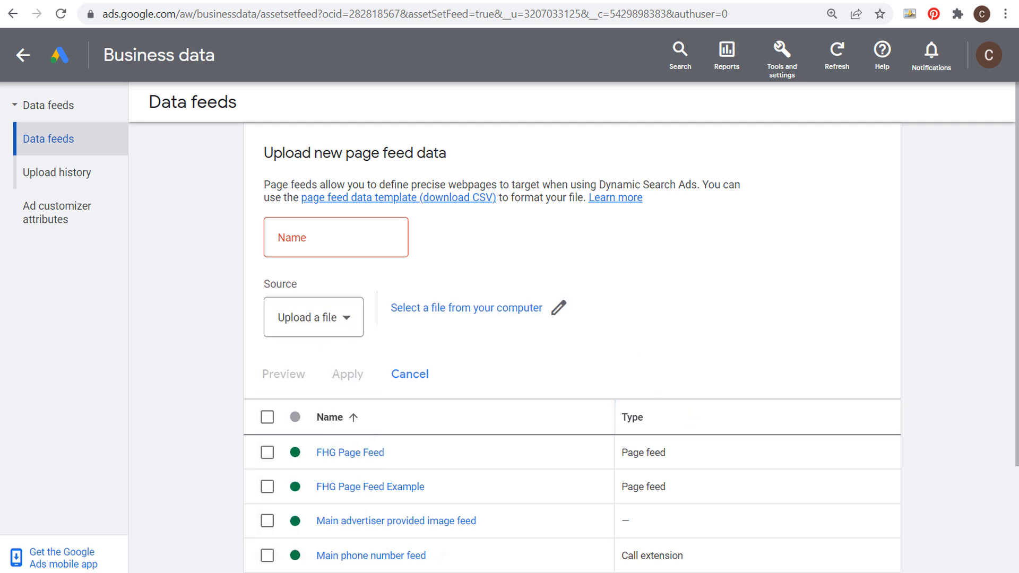
Review the page-feed-template and FarmhouseGoals-PageFeed workbooks in Excel, check the Google Ads page feed upload form, and return to the campaigns overview.
click(637, 568)
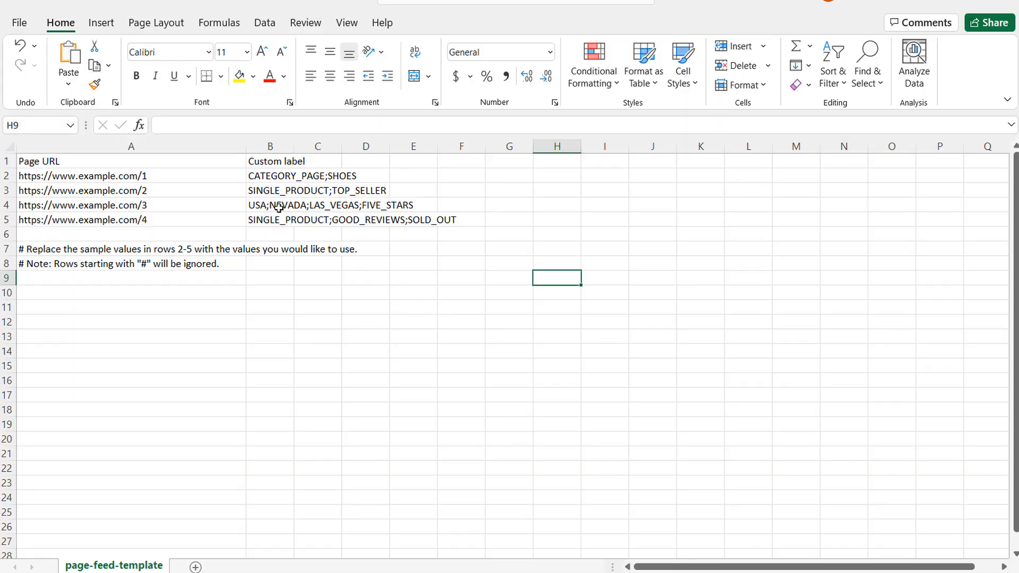
mouse_move(638, 568)
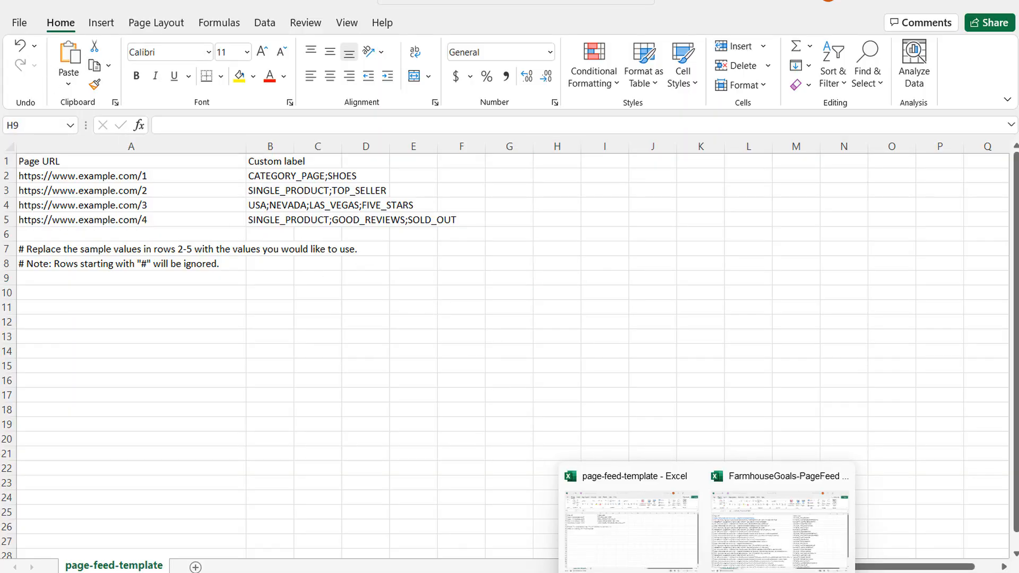
click(752, 542)
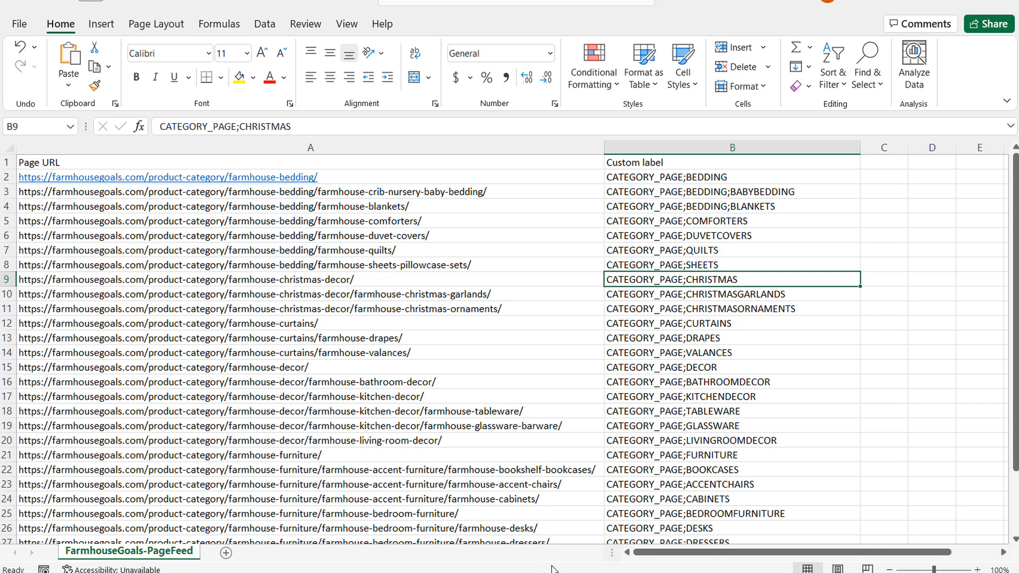
click(551, 566)
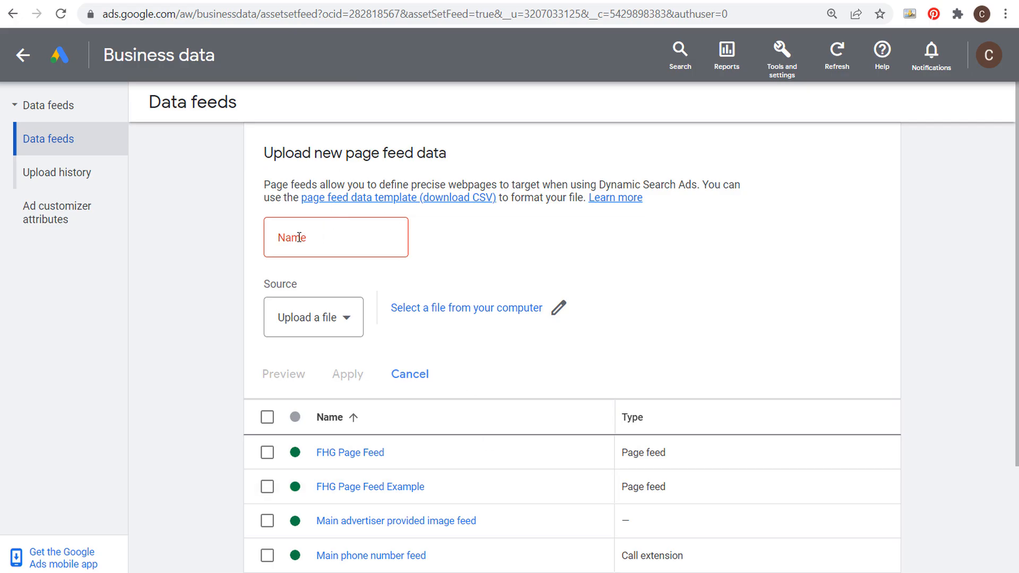
drag(265, 153, 446, 154)
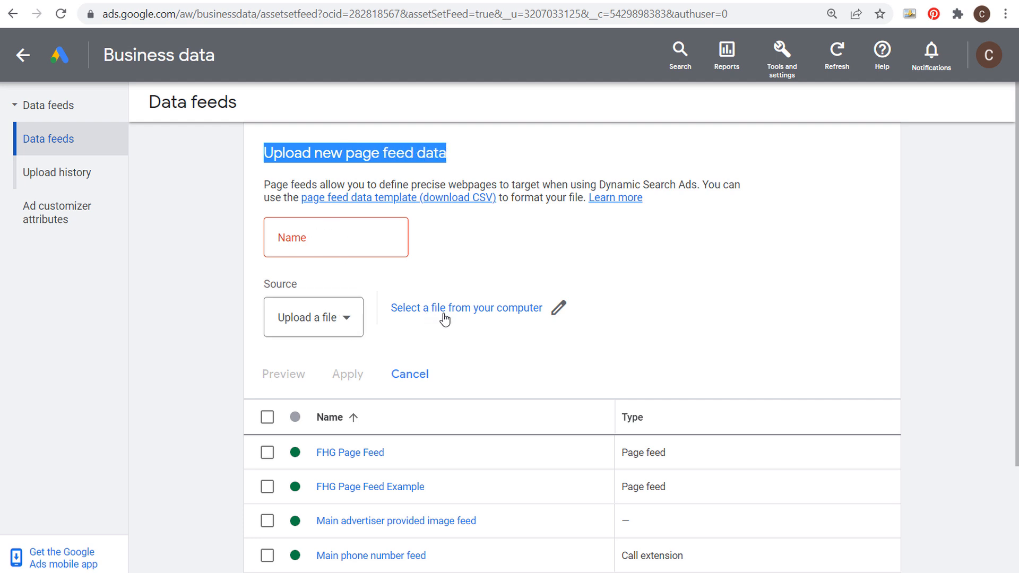
scroll(223, 323, down, 3)
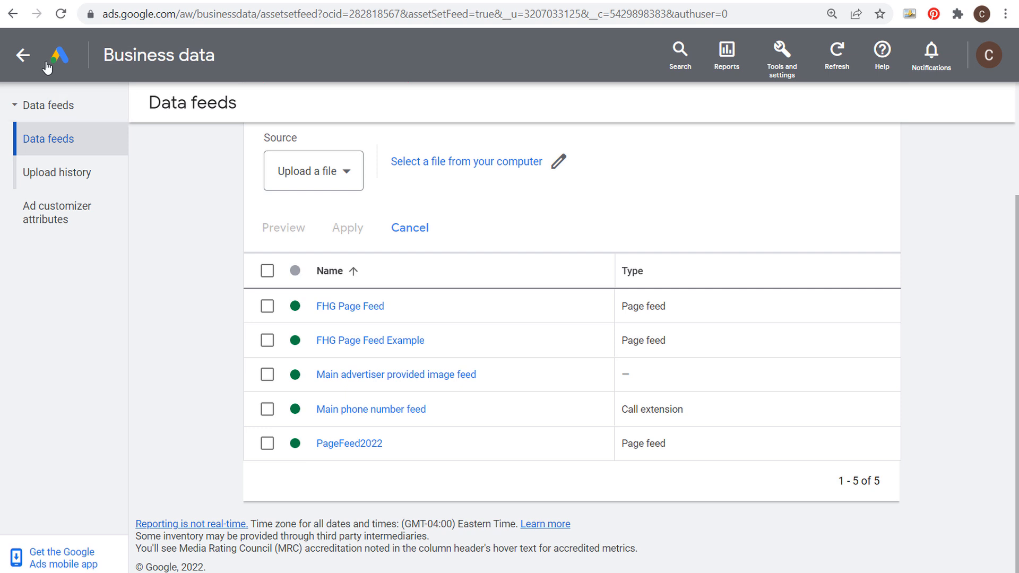
click(22, 54)
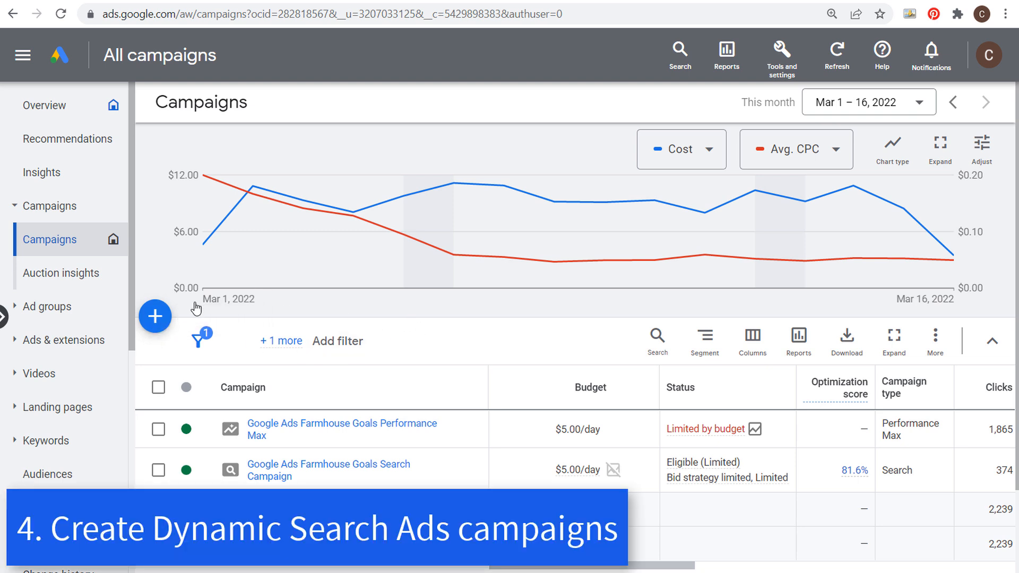
Start a new campaign with Sales as its objective.
click(154, 321)
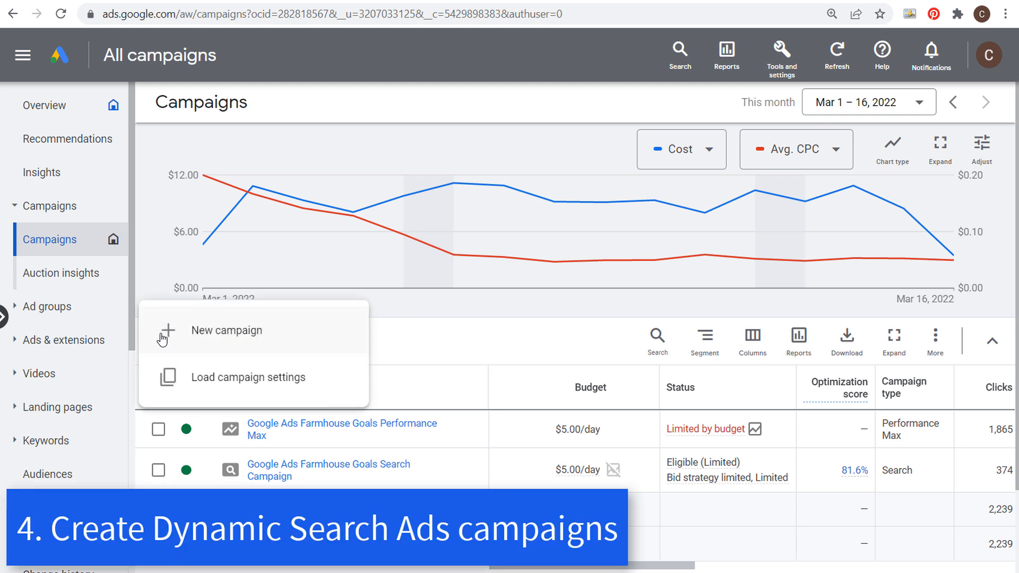
click(167, 336)
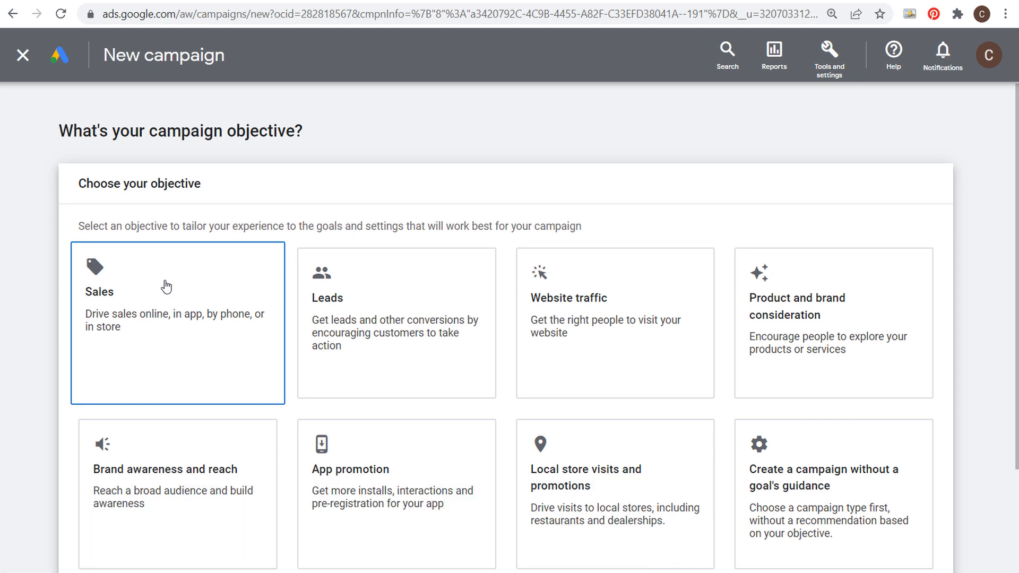
scroll(170, 292, down, 10)
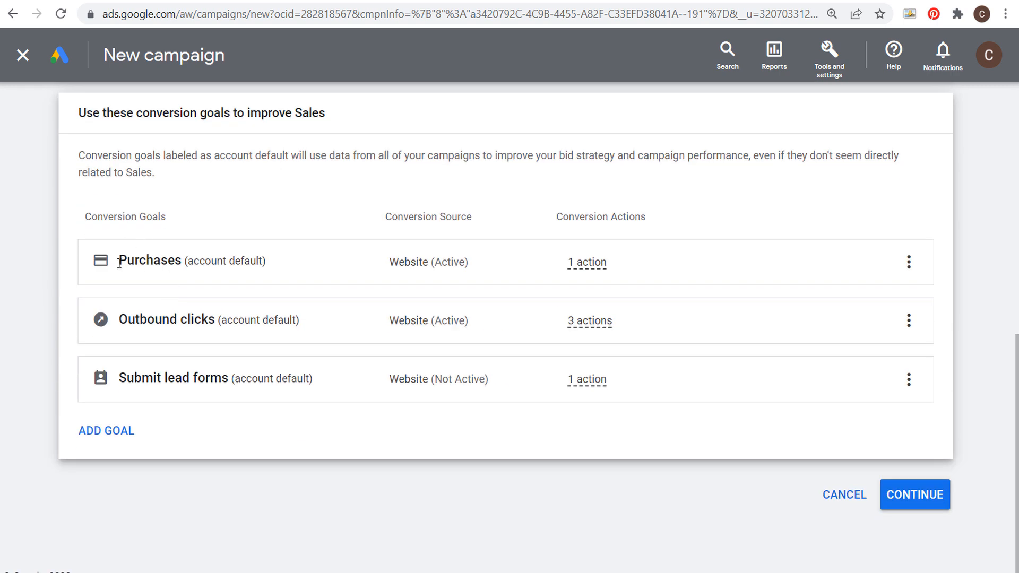
Remove the Outbound clicks and Submit lead forms conversion goals, keep Purchases, and continue.
drag(120, 264, 155, 260)
click(241, 262)
click(909, 323)
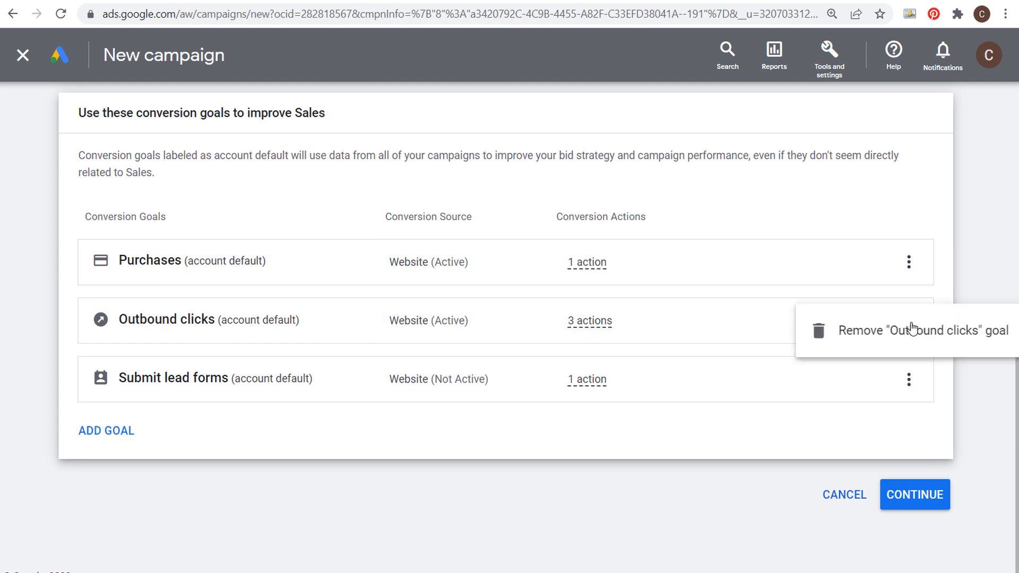
click(870, 335)
click(683, 357)
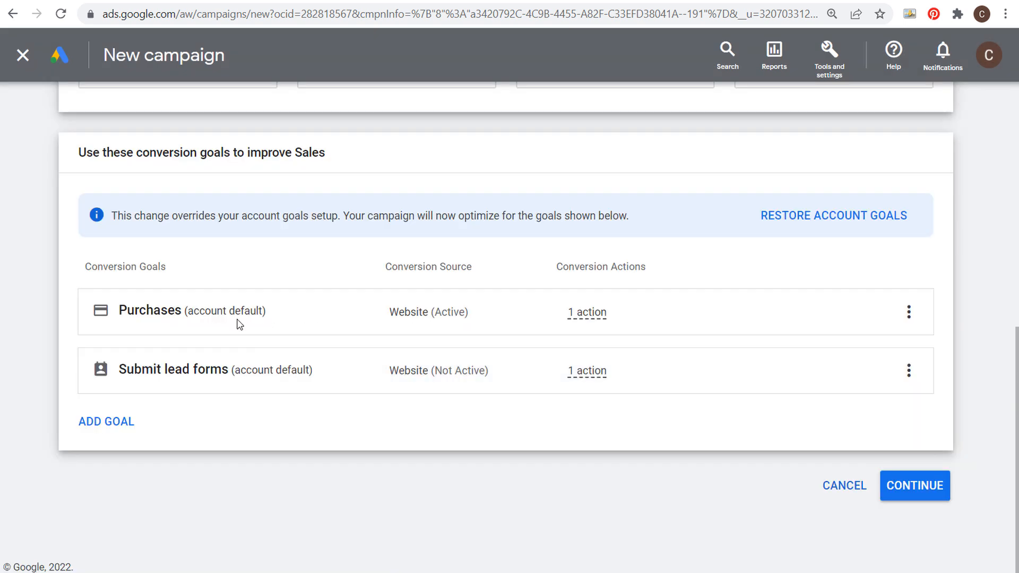
click(908, 370)
click(899, 387)
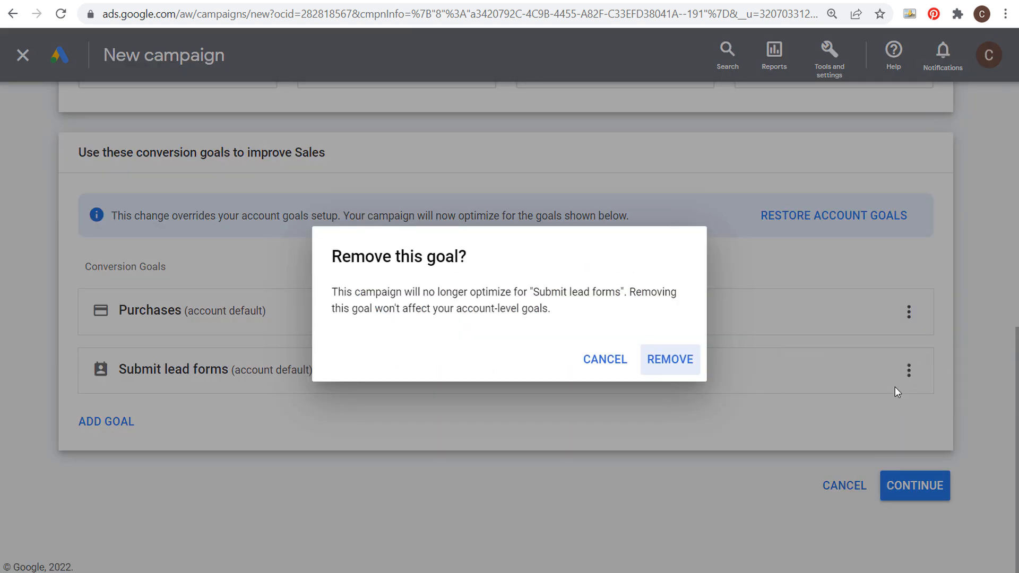
click(670, 366)
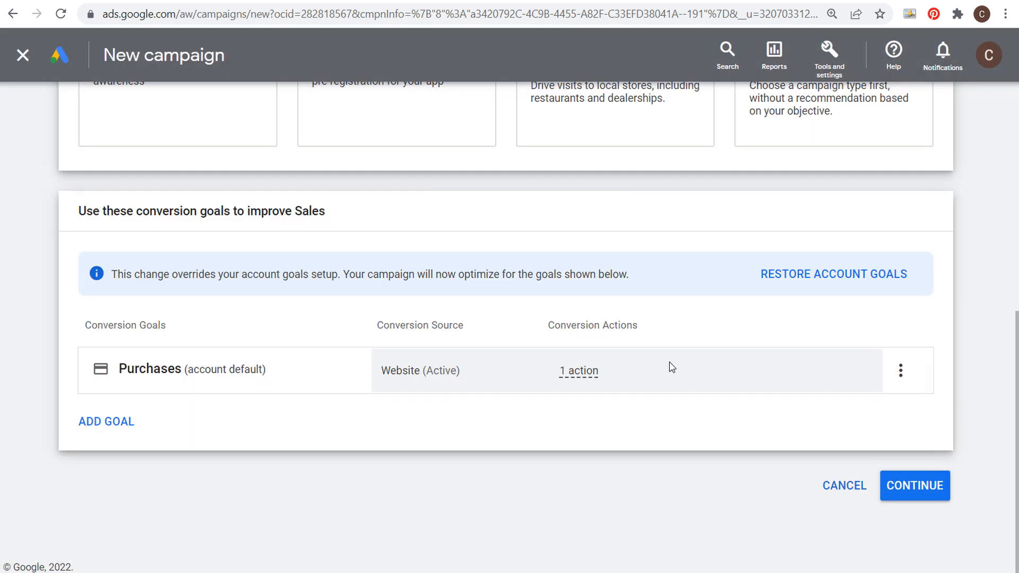
click(917, 486)
Choose the Search campaign type and set Website visits to farmhousegoals.com as the way to reach the goal, then continue.
click(160, 201)
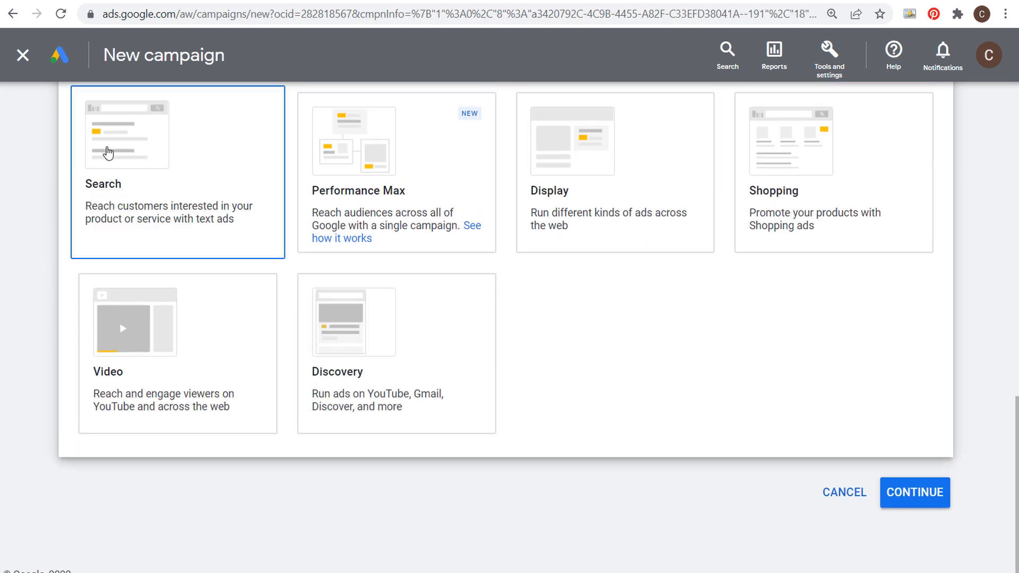
click(184, 150)
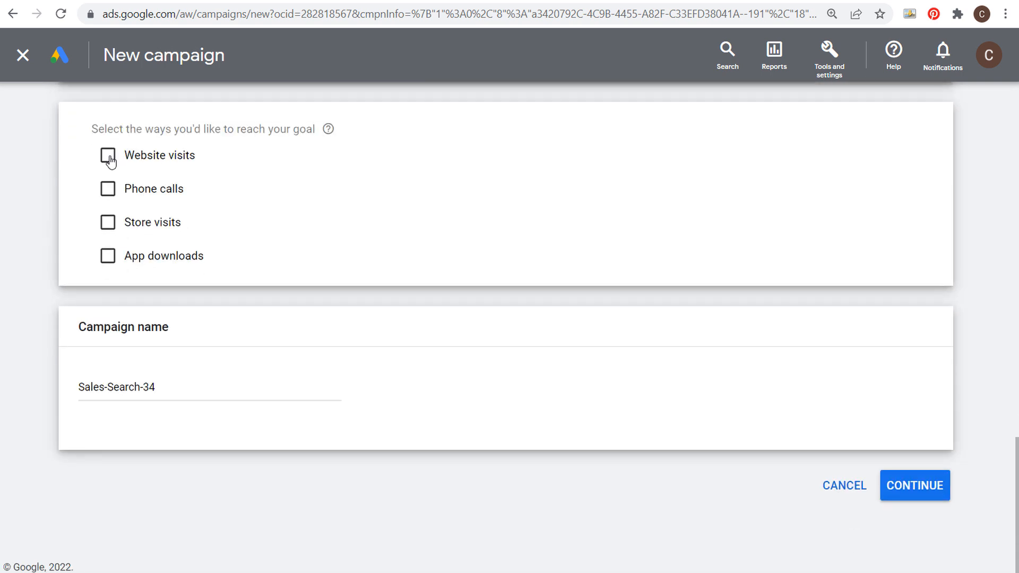
click(108, 158)
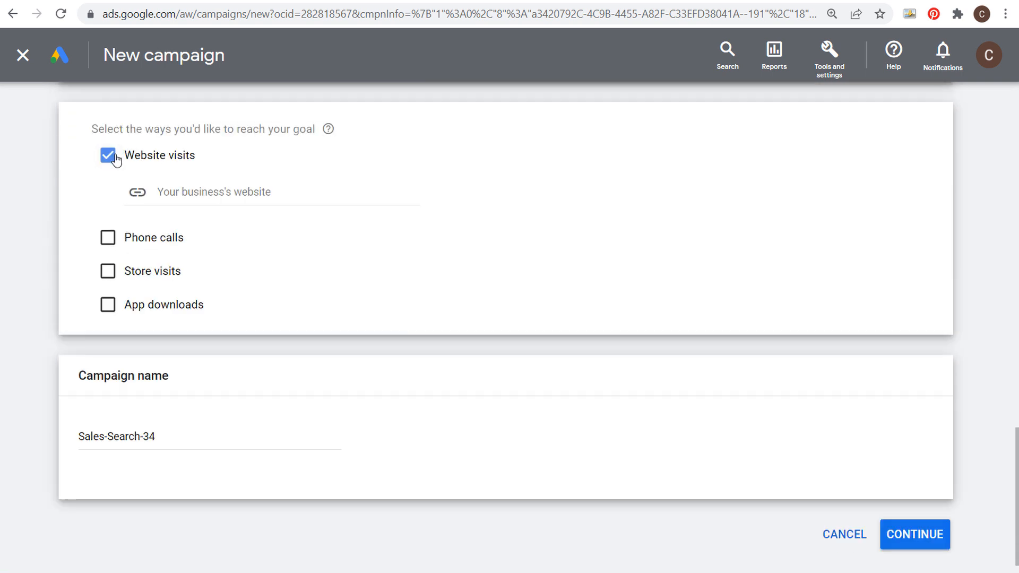
click(266, 190)
text(f)
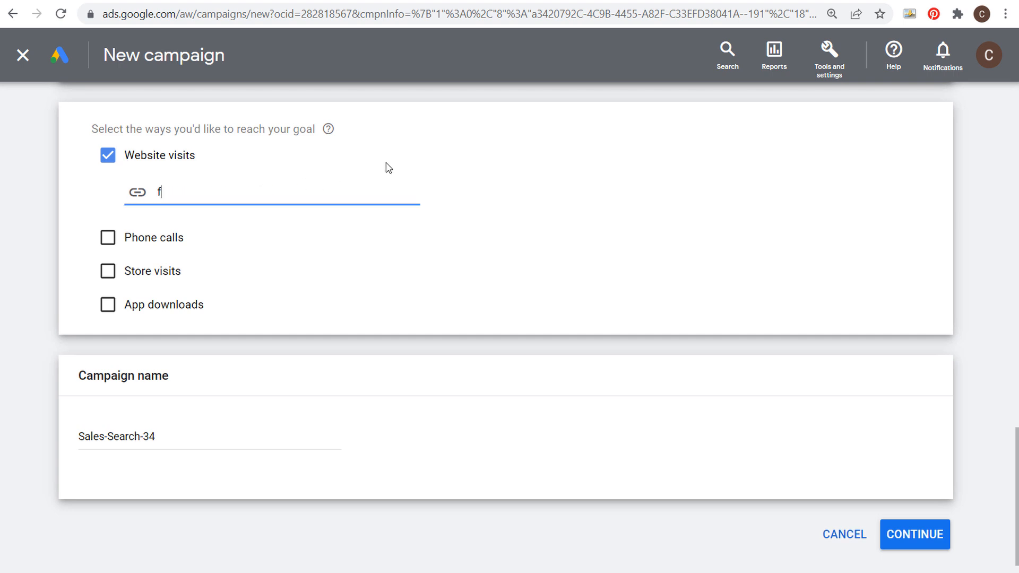
text(armhousegoals.com)
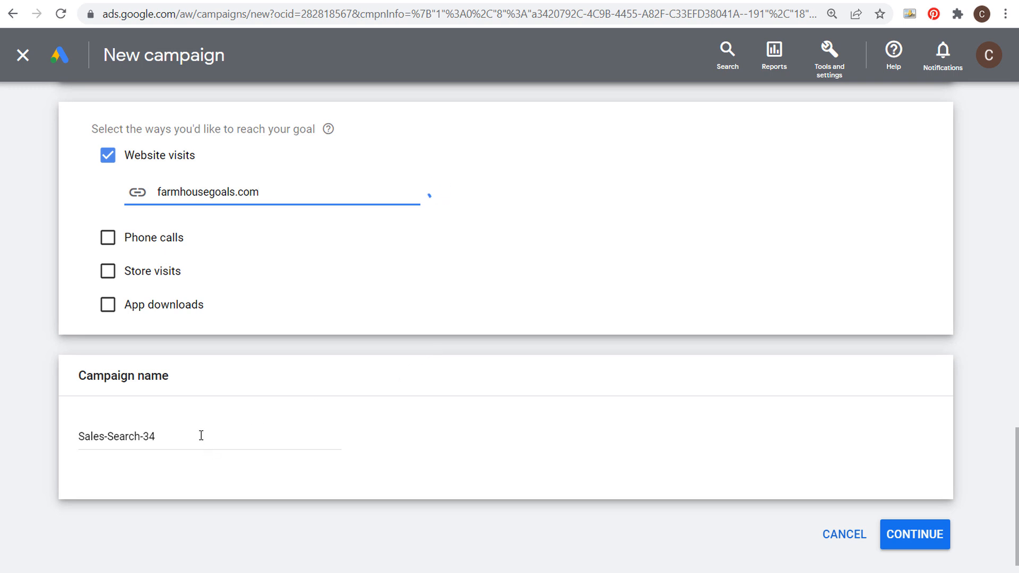
click(914, 536)
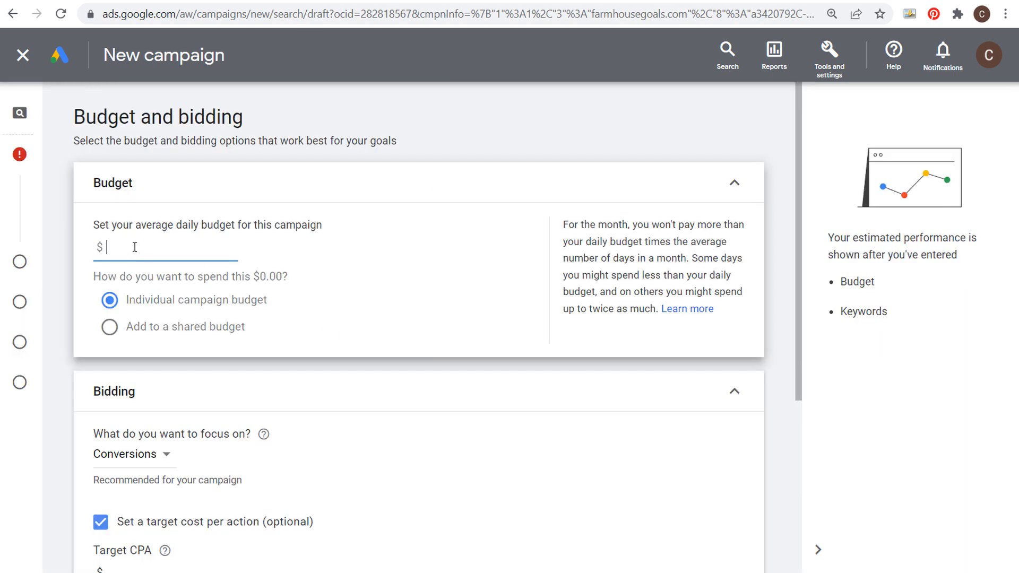
Set the campaign's average daily budget to $25 and its target CPA to $3.00.
text(25)
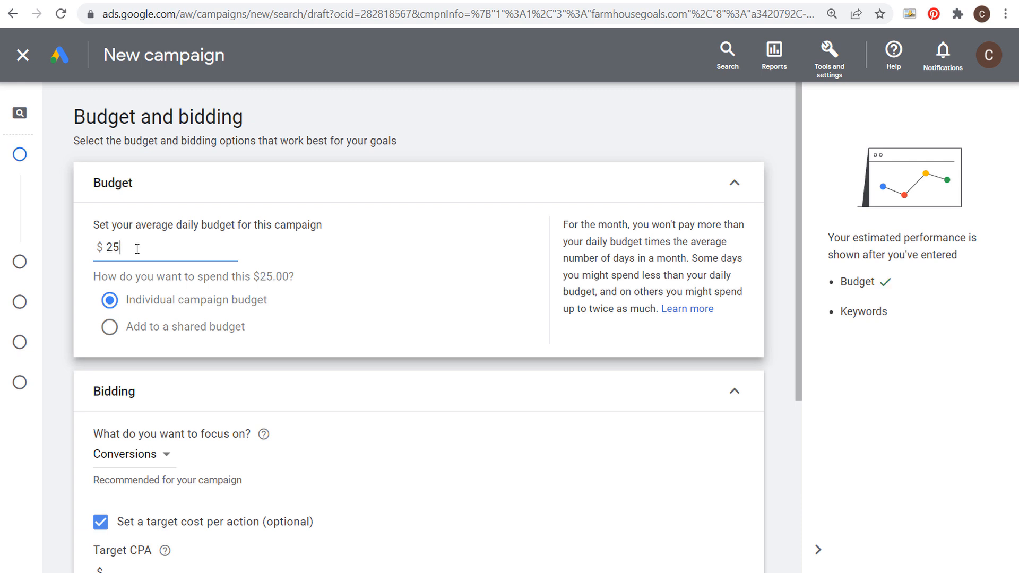
click(520, 115)
scroll(395, 277, down, 3)
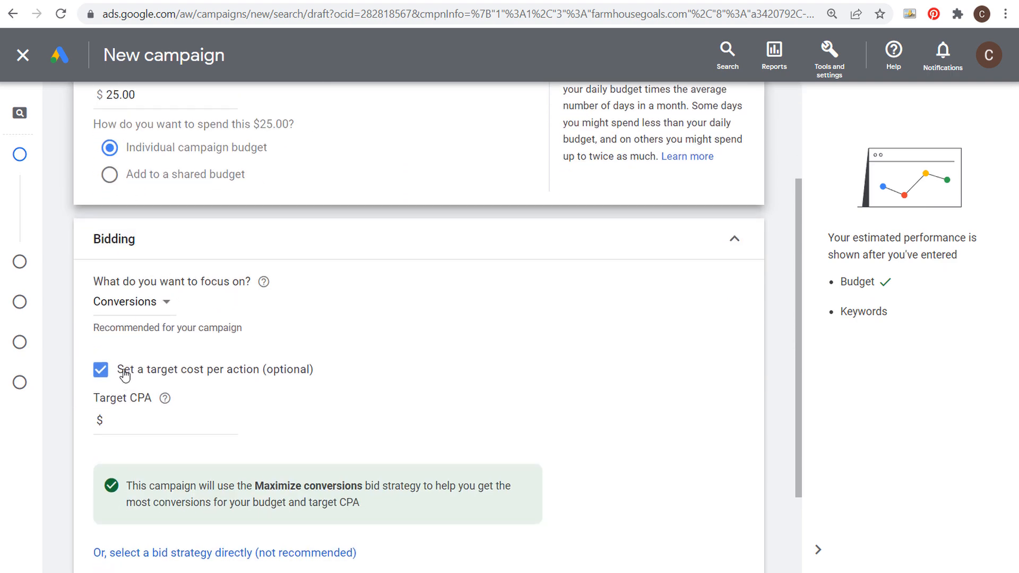
click(234, 419)
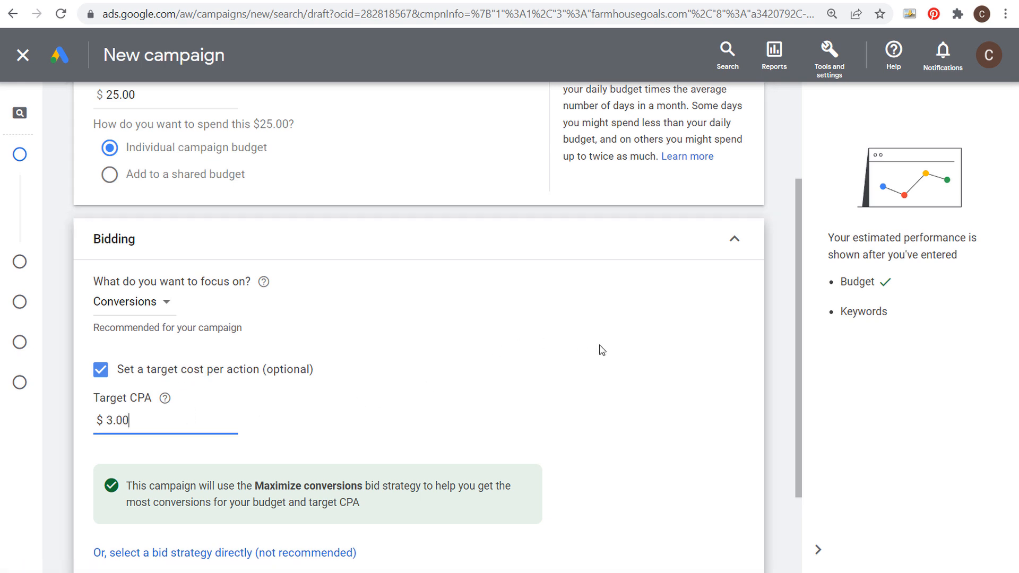
click(693, 351)
scroll(683, 375, down, 2)
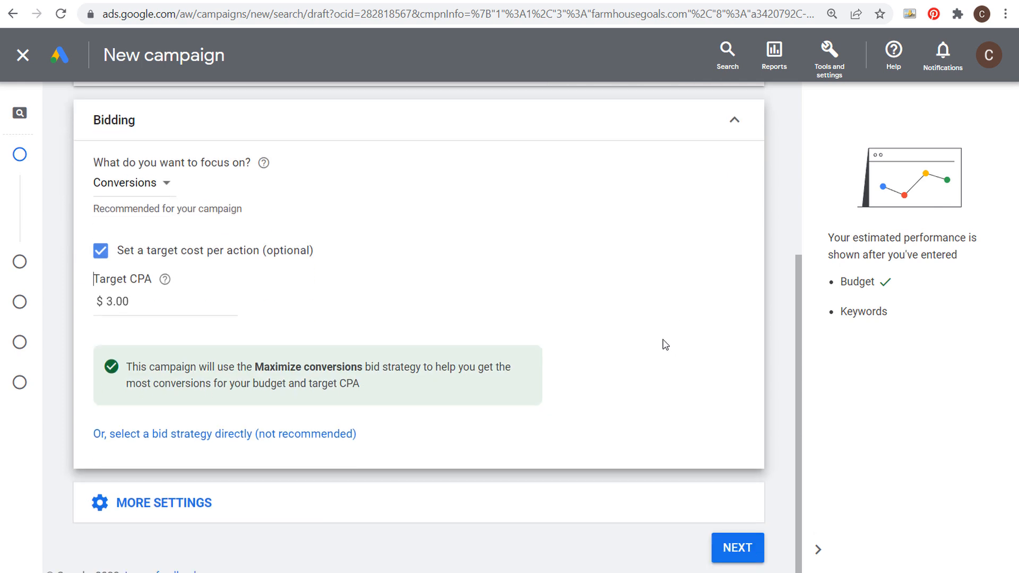
Reveal the additional budget and bidding settings and proceed to the campaign settings.
click(373, 494)
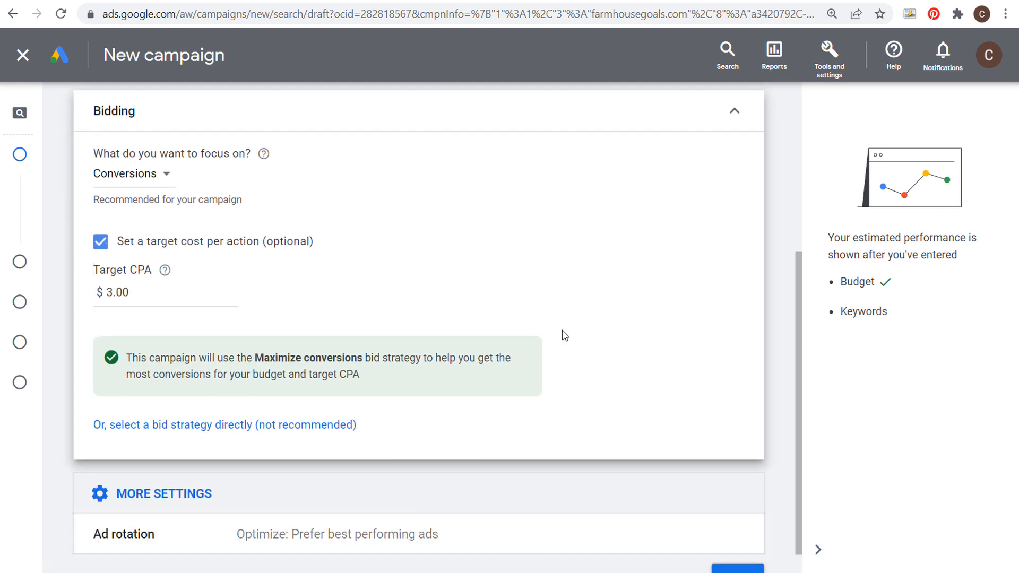
scroll(561, 334, down, 1)
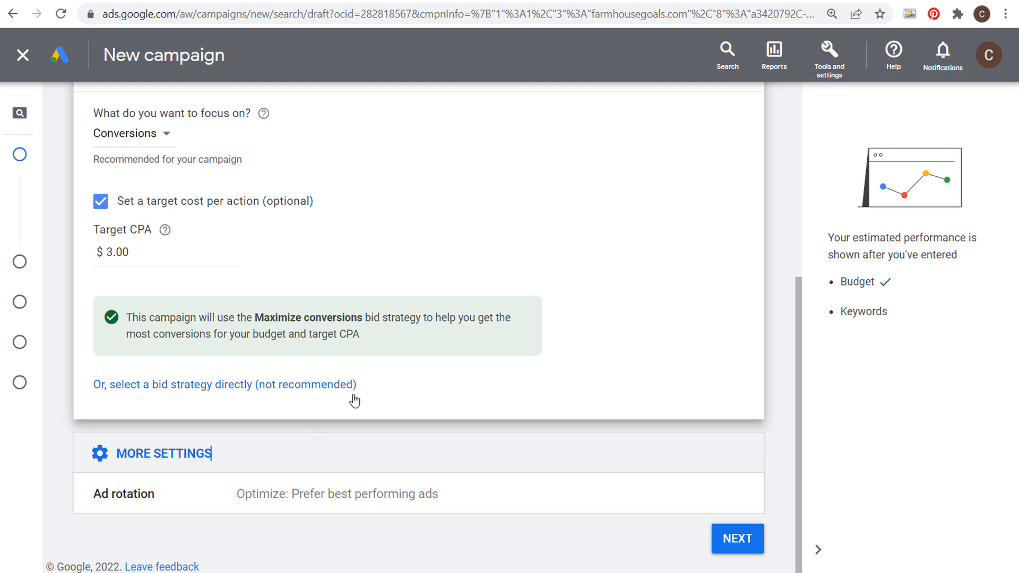
click(741, 545)
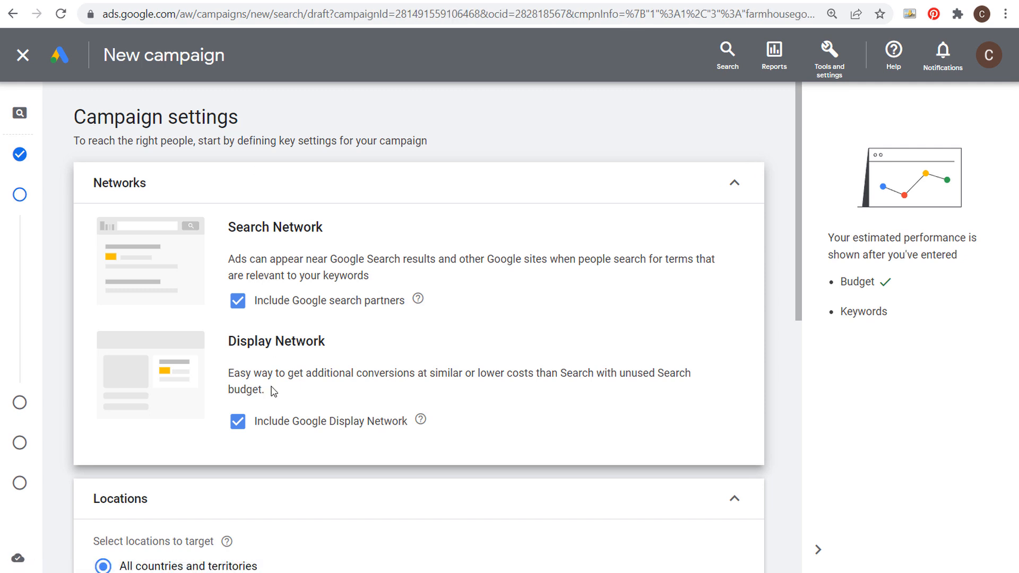
Exclude the Google Display Network from the campaign and target United States and Canada.
click(239, 426)
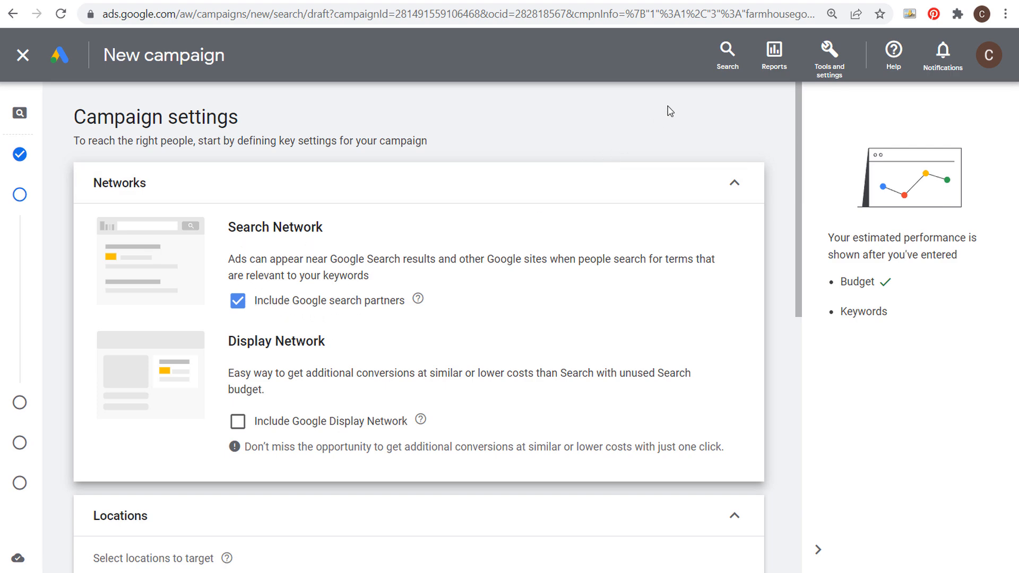
scroll(559, 223, down, 7)
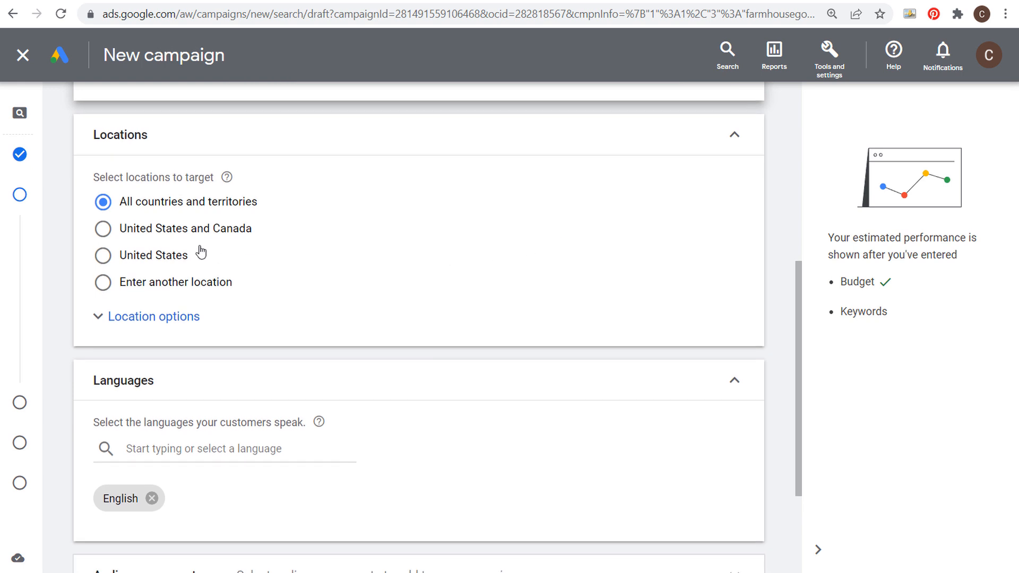
click(104, 234)
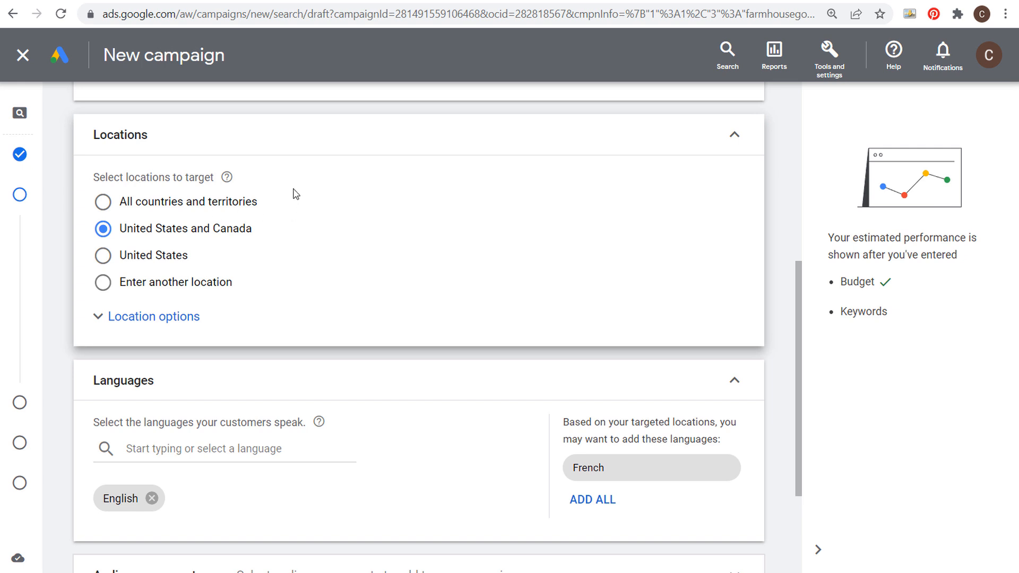
Add the Home Decor, Home Furnishings and Home & Garden in-market segments to the campaign's audience segments.
scroll(435, 212, down, 3)
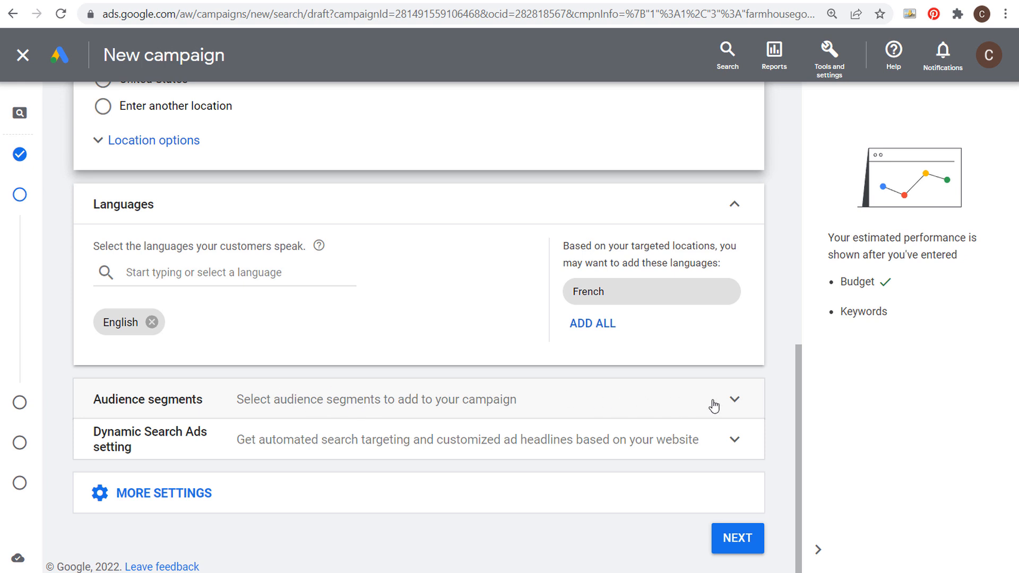
click(731, 403)
scroll(433, 323, down, 3)
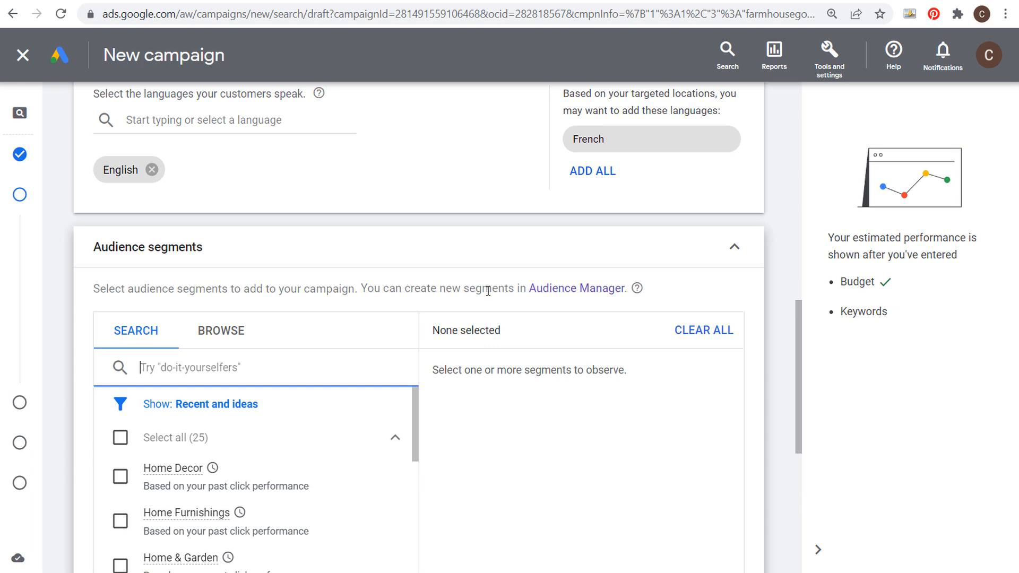
scroll(486, 289, down, 3)
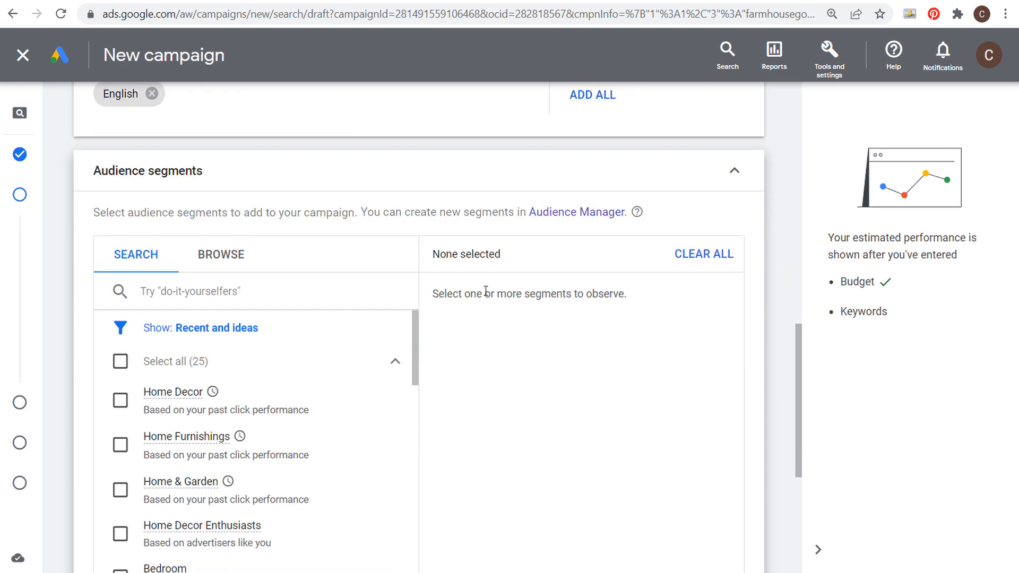
click(121, 326)
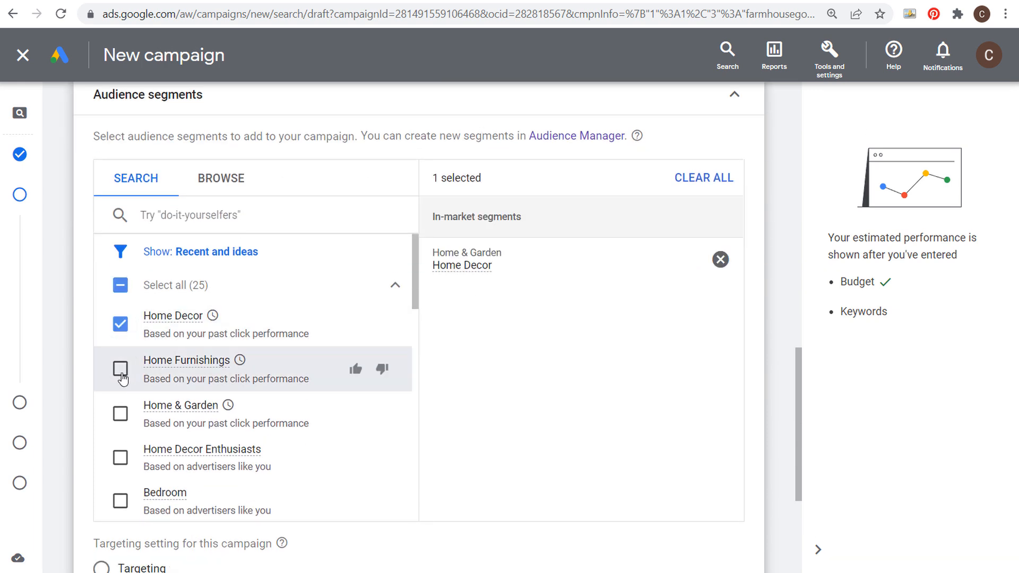
click(121, 370)
click(121, 416)
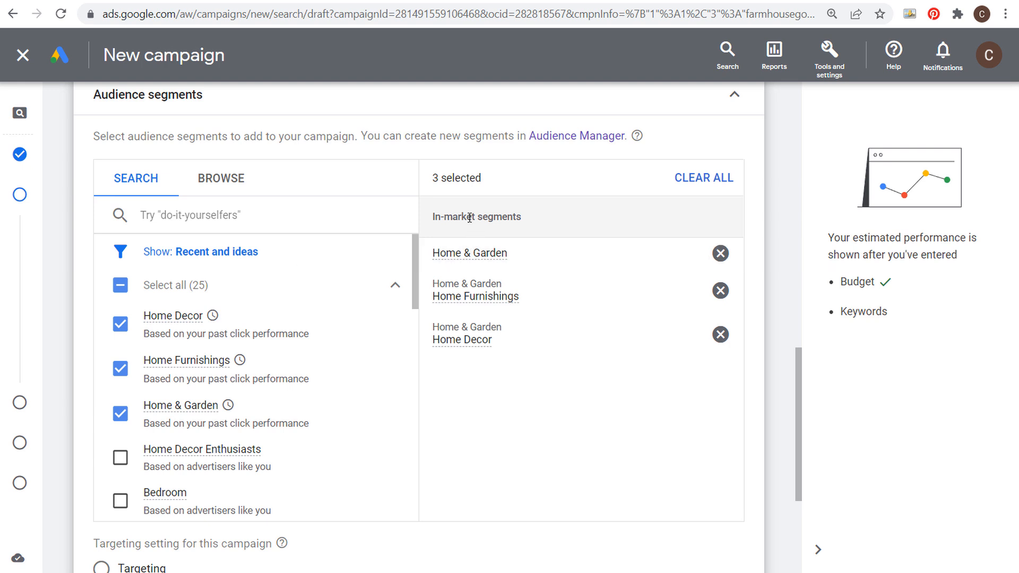
Add the website visitor segments All Users 540 Days and First Visit - Last 75 Days to the campaign's audience.
click(232, 189)
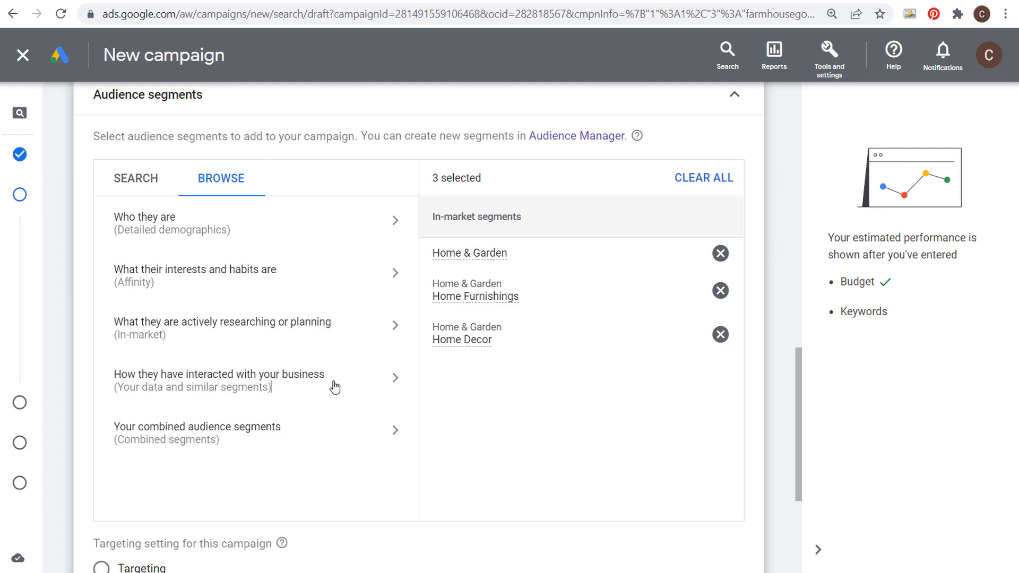
click(334, 387)
click(344, 319)
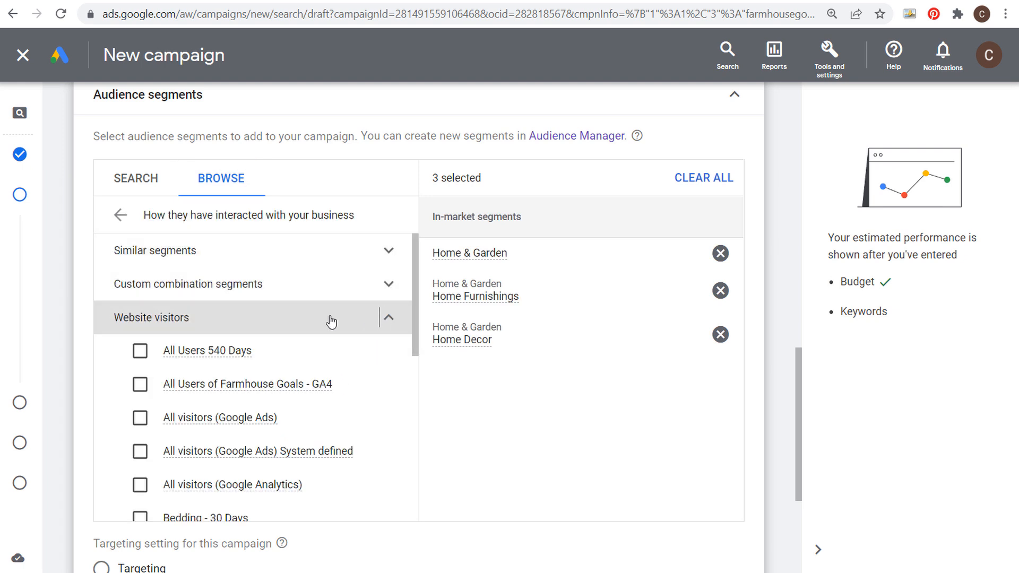
click(139, 351)
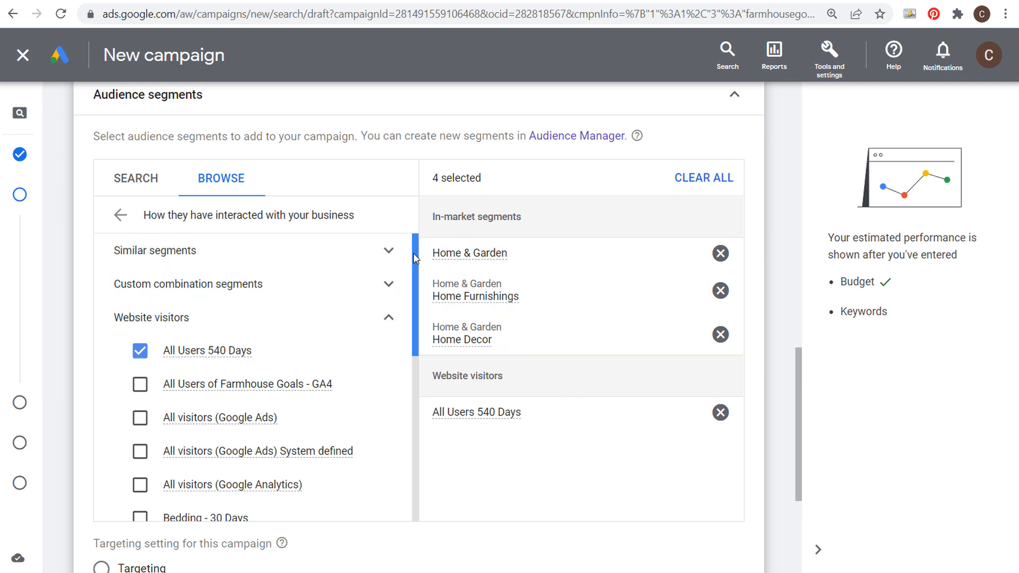
drag(415, 259, 416, 365)
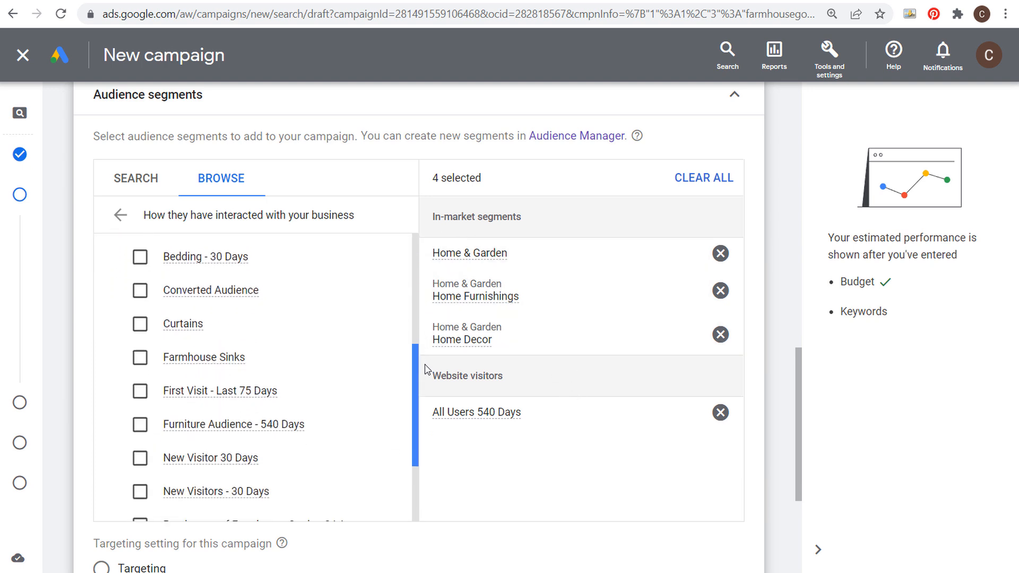
click(141, 391)
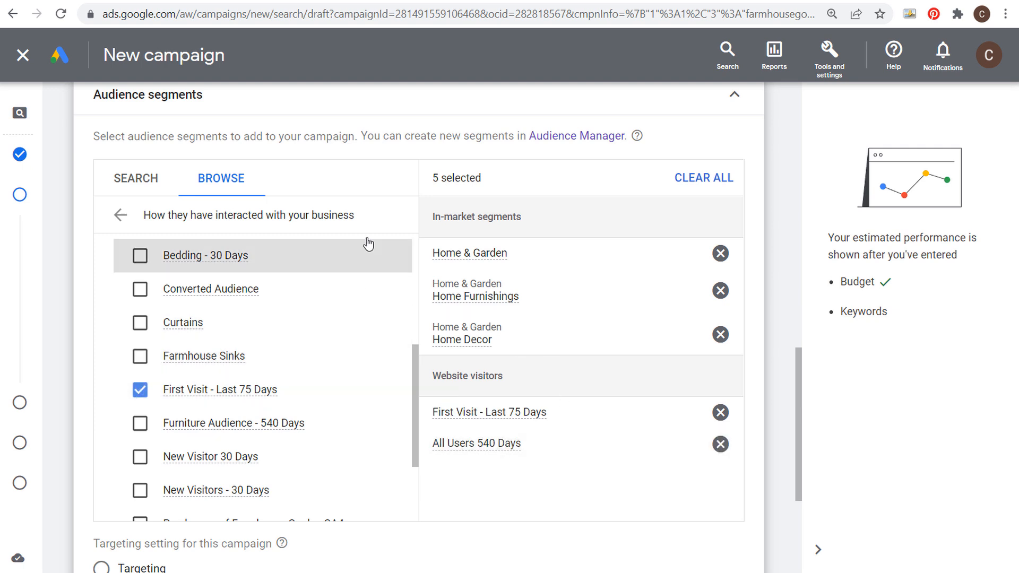
Add the Similar to All Users segment to the campaign's audience and close the audience segment settings.
click(120, 214)
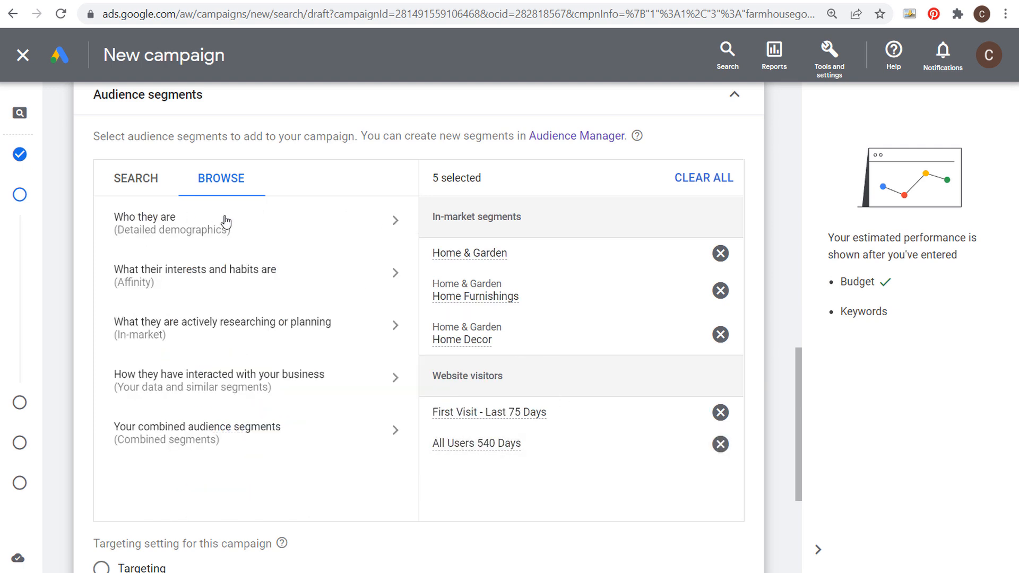
click(309, 384)
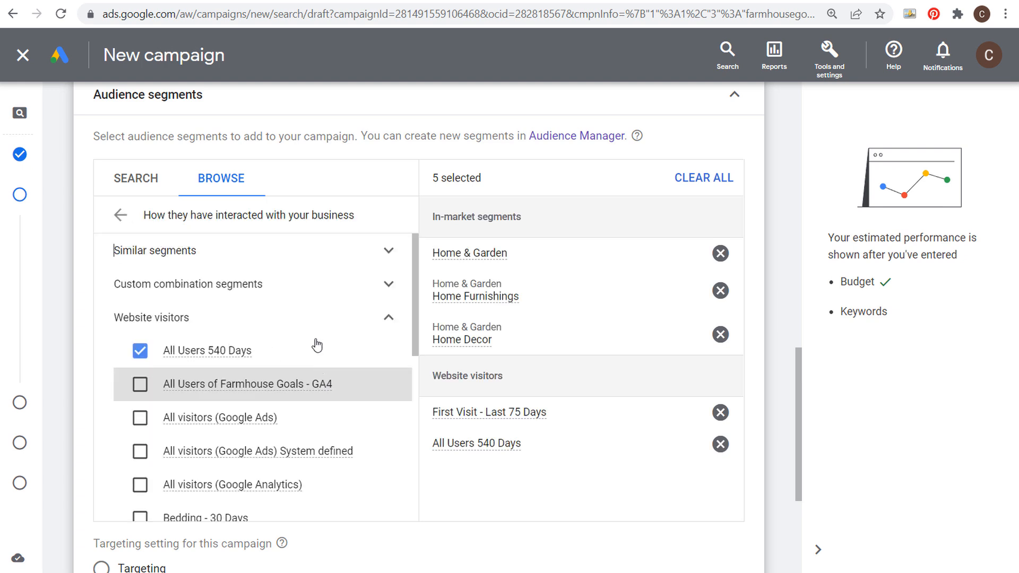
click(384, 251)
click(140, 284)
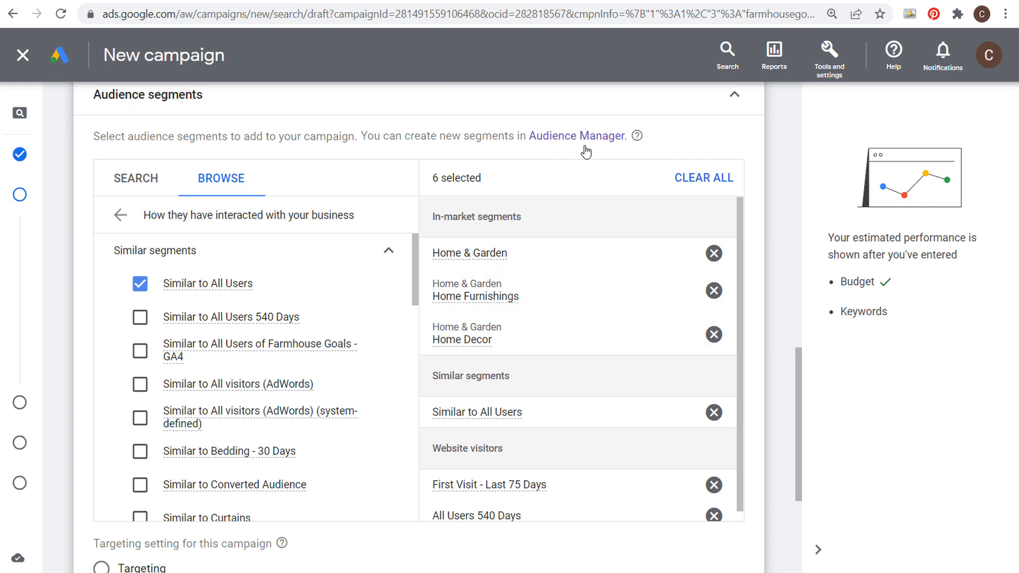
scroll(631, 318, down, 1)
scroll(783, 420, down, 4)
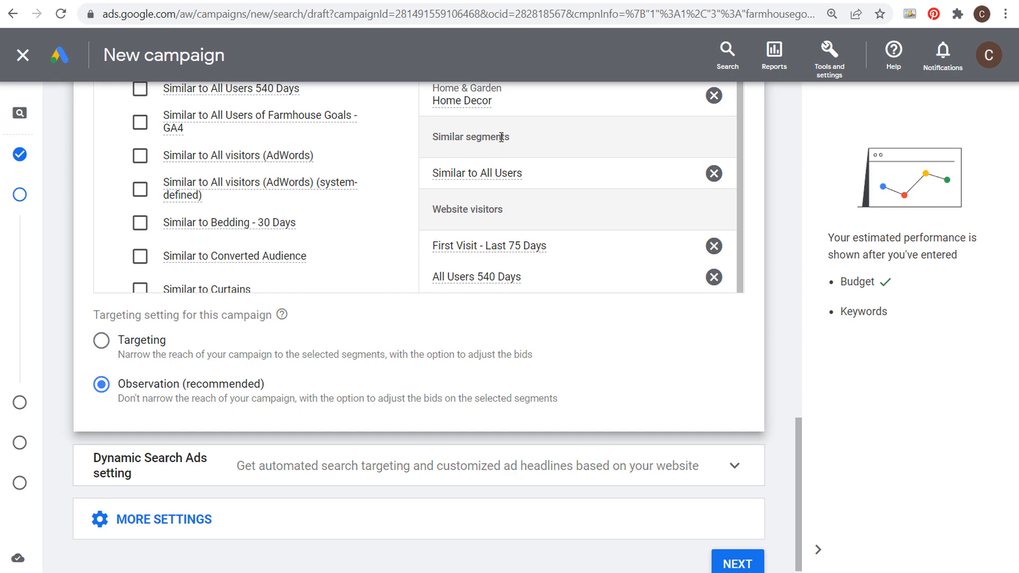
scroll(754, 318, up, 4)
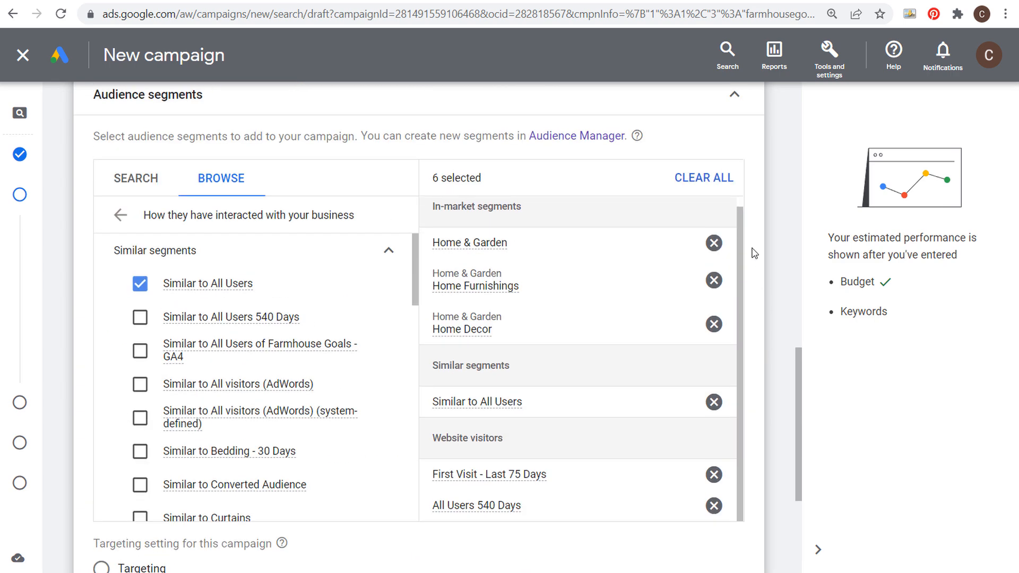
click(734, 159)
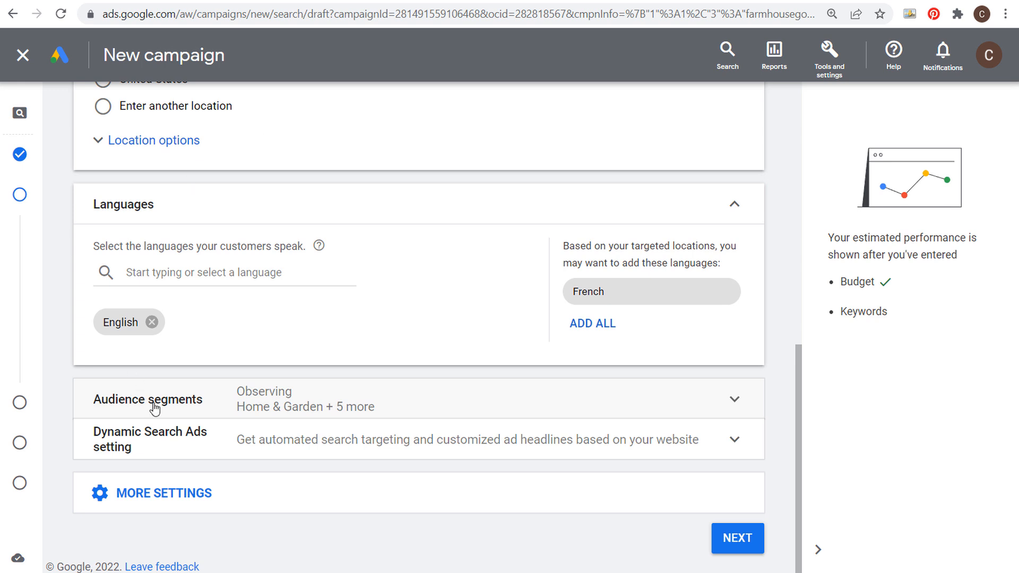
Enter farmhousegoals.com as the domain in the campaign's Dynamic Search Ads setting.
click(734, 439)
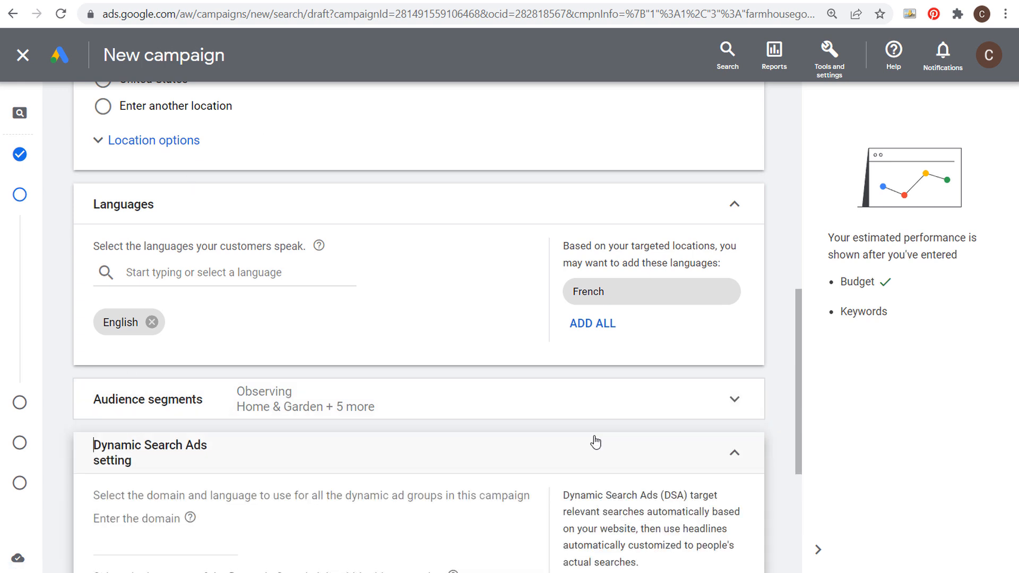
scroll(601, 425, down, 2)
scroll(602, 424, down, 2)
scroll(215, 322, down, 1)
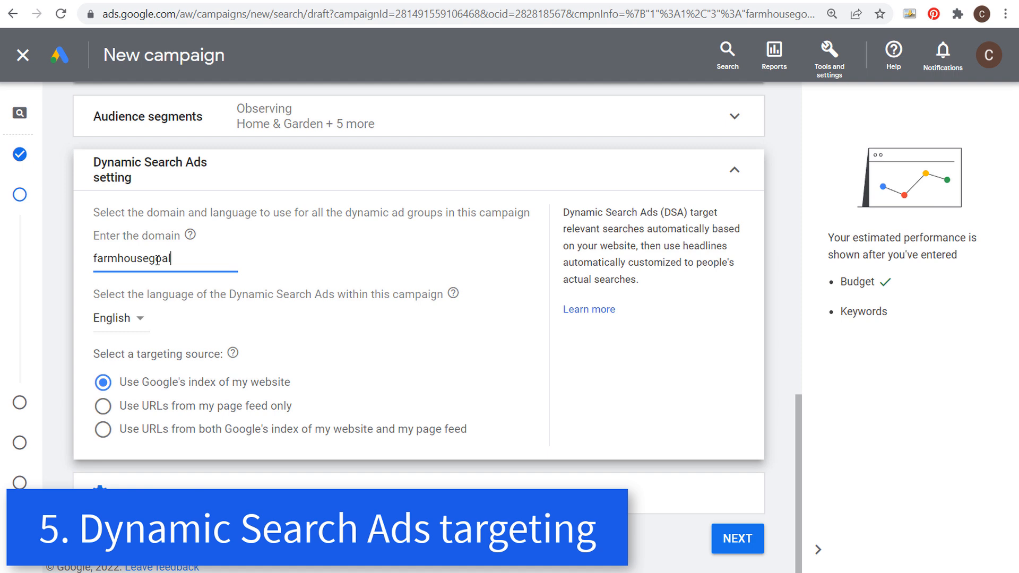
text(s.com)
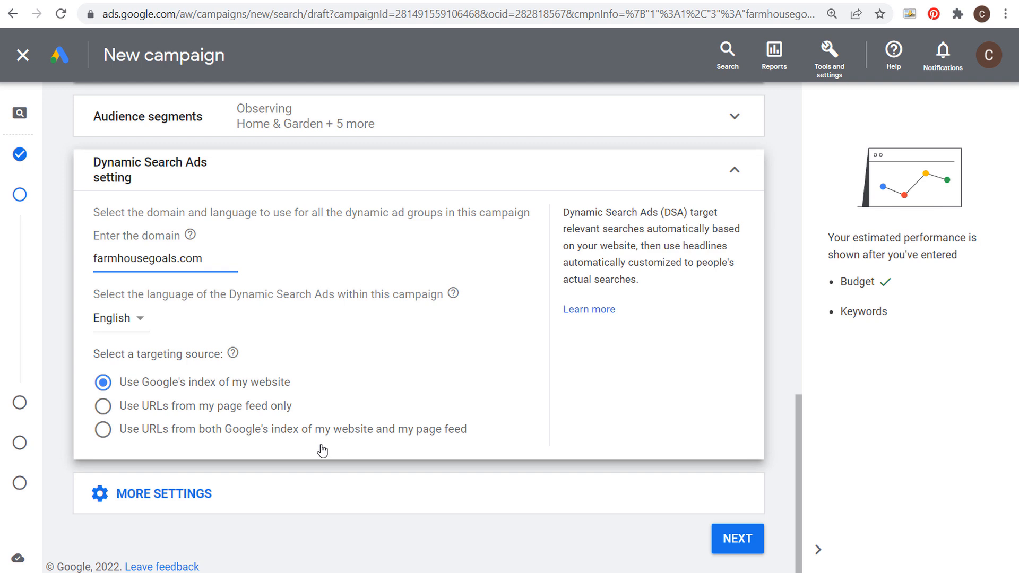
Set the targeting source to URLs from both Google's index and the page feed, using the PageFeed2022 feed.
mouse_move(104, 436)
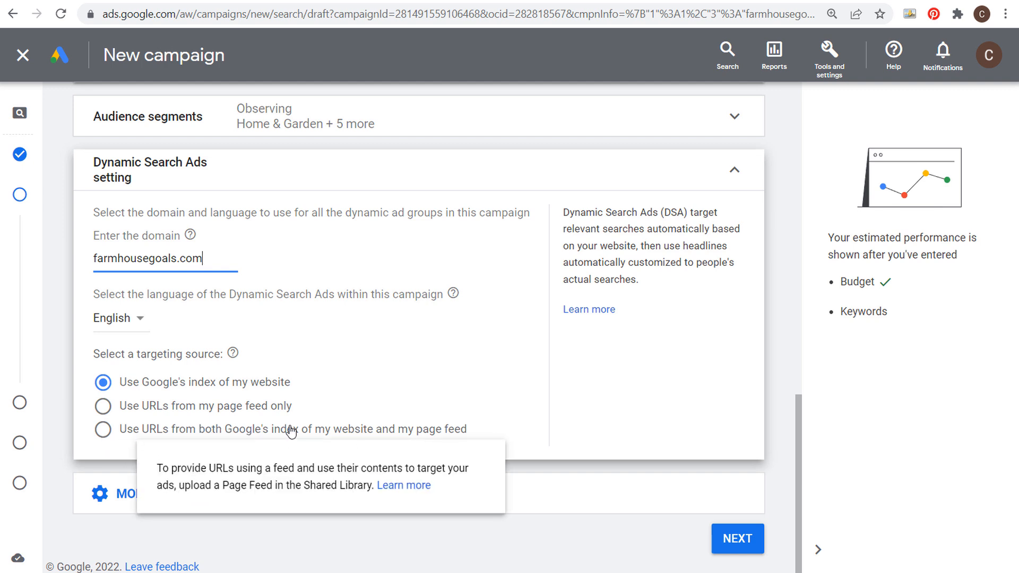
click(103, 430)
scroll(71, 372, down, 4)
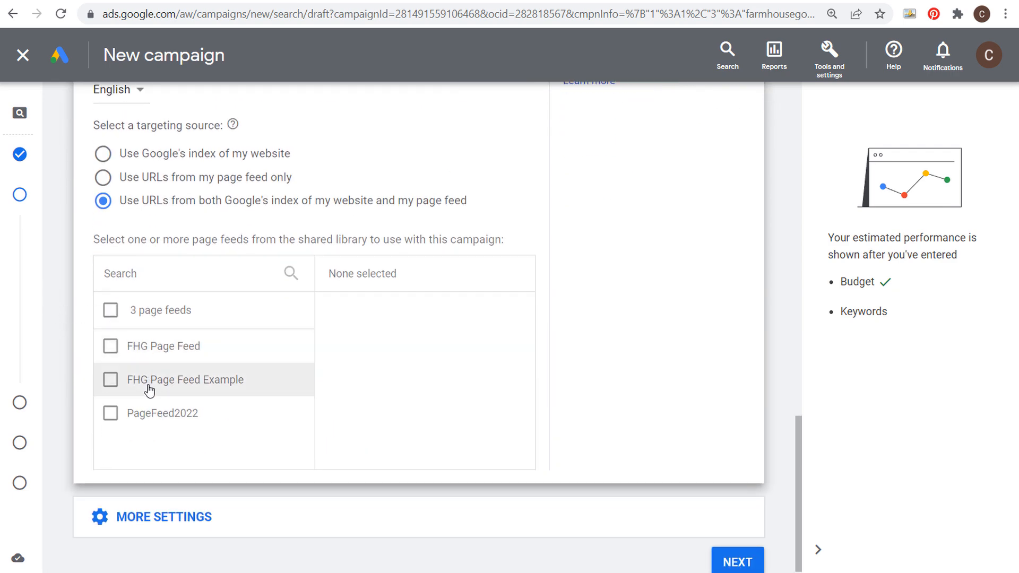
click(111, 416)
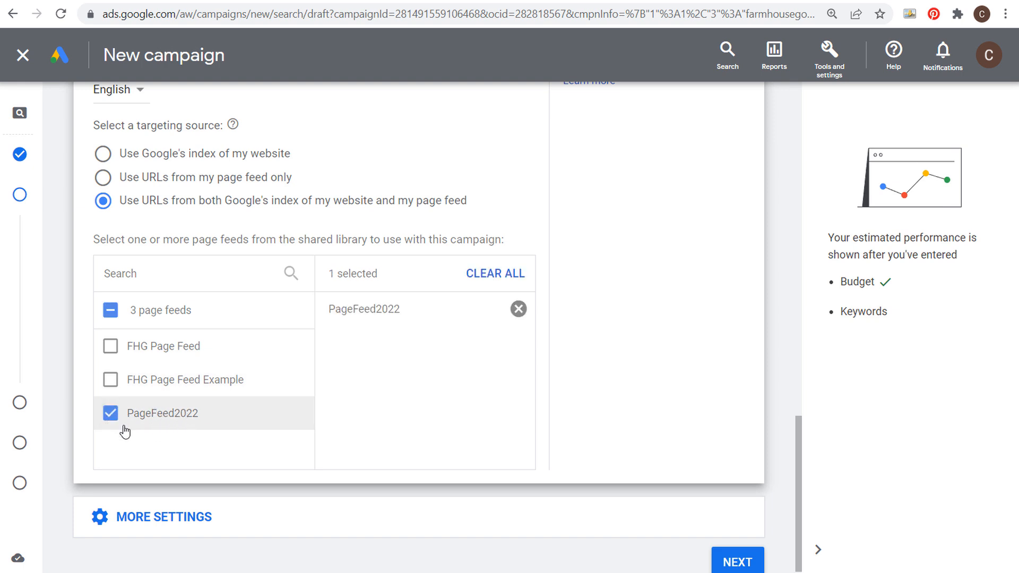
scroll(632, 334, down, 1)
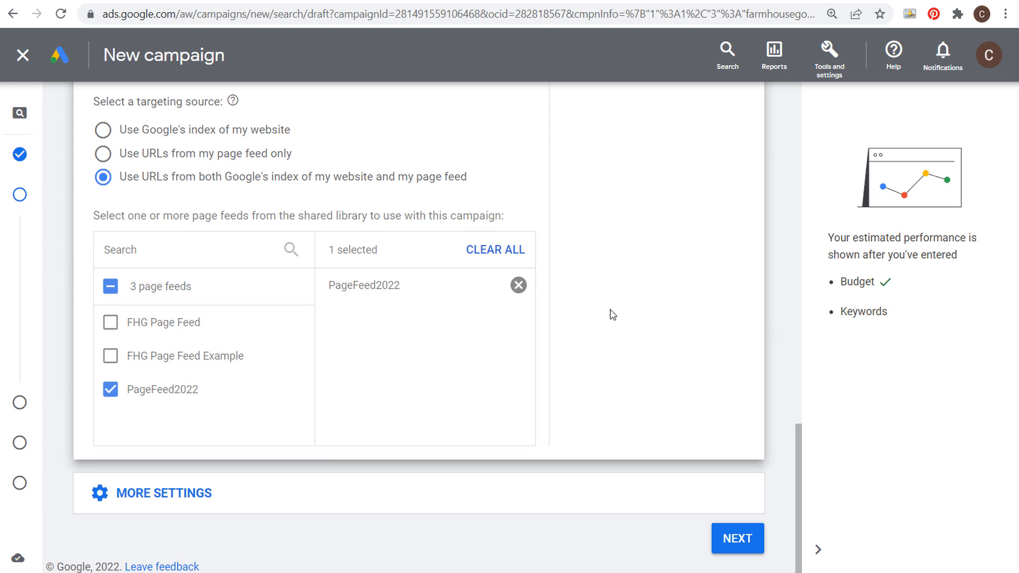
Reveal the additional campaign settings and proceed to the ad group setup.
click(285, 496)
scroll(289, 475, down, 2)
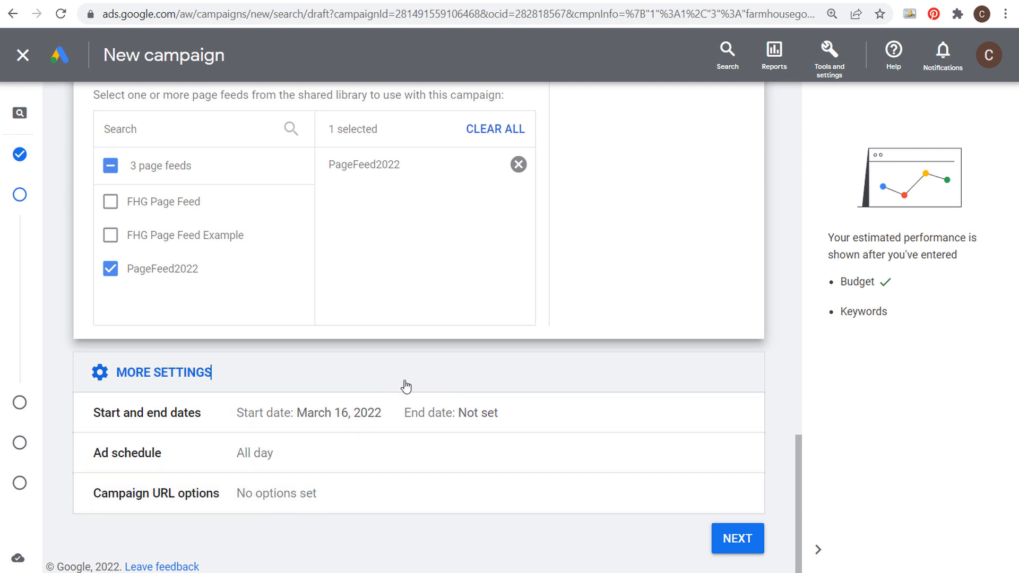
click(738, 539)
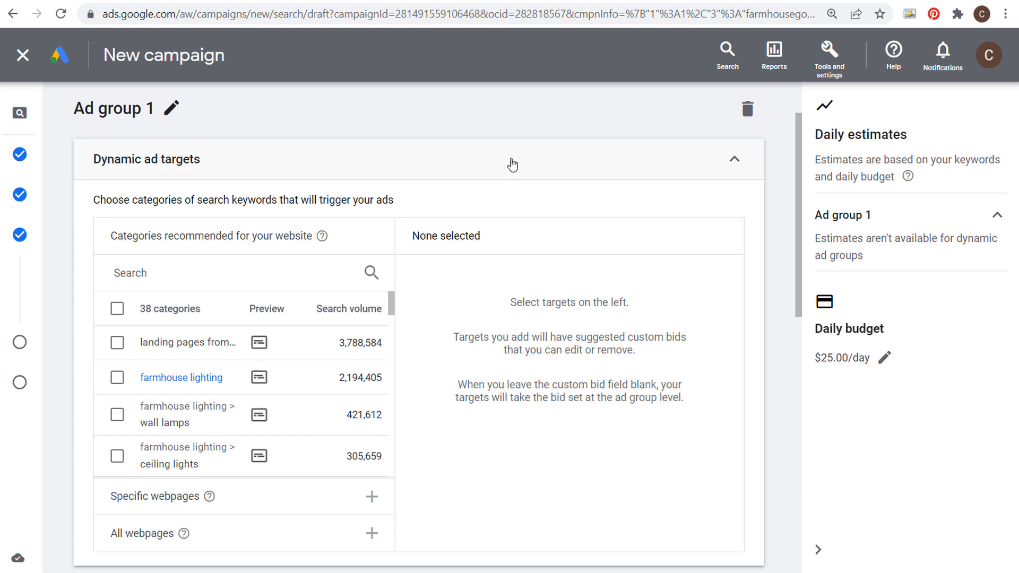
Review the dynamic ad target options for specific webpages, all webpages and categories recommended for the website.
scroll(585, 394, down, 2)
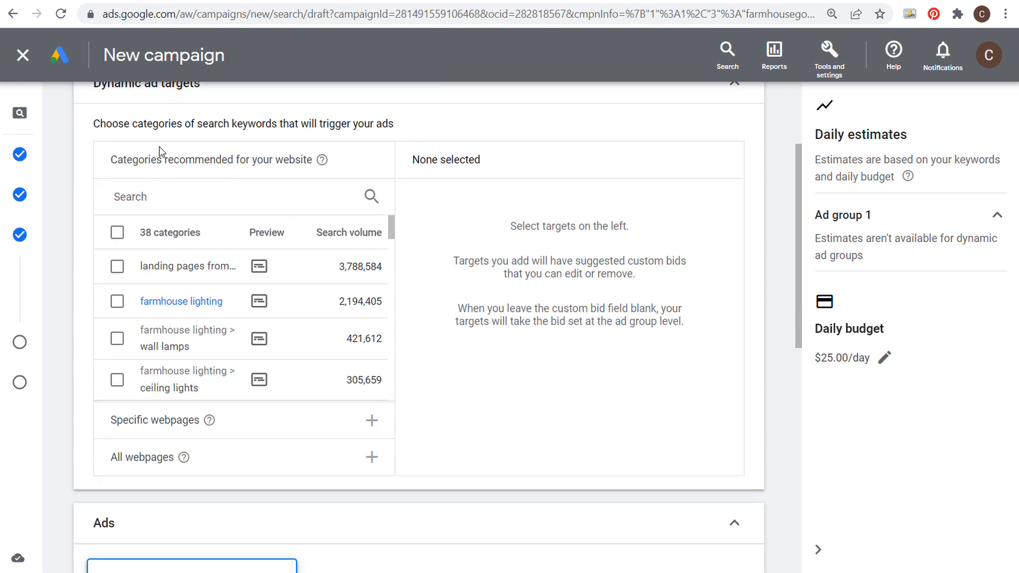
scroll(156, 137, up, 2)
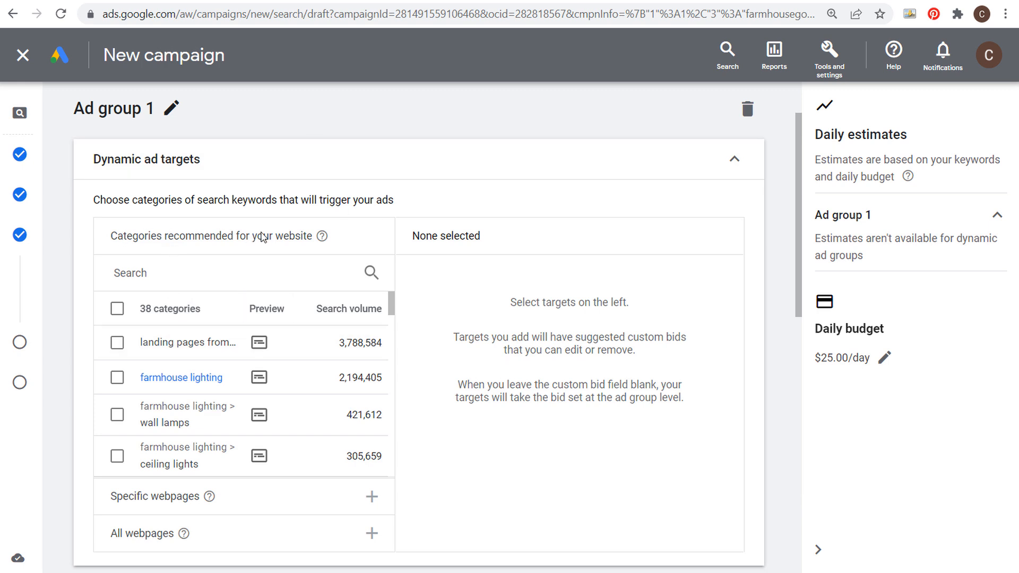
click(372, 496)
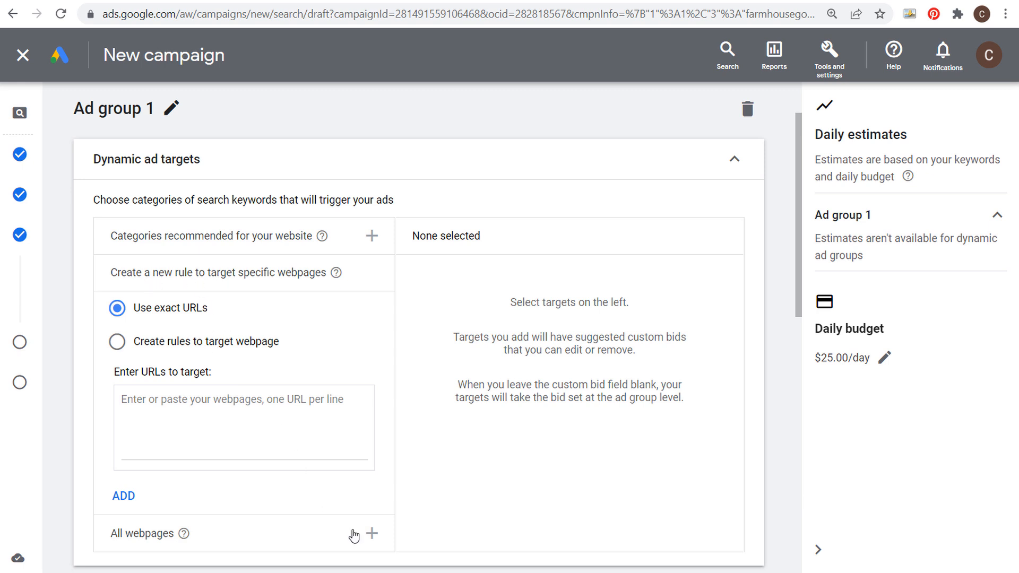
click(371, 534)
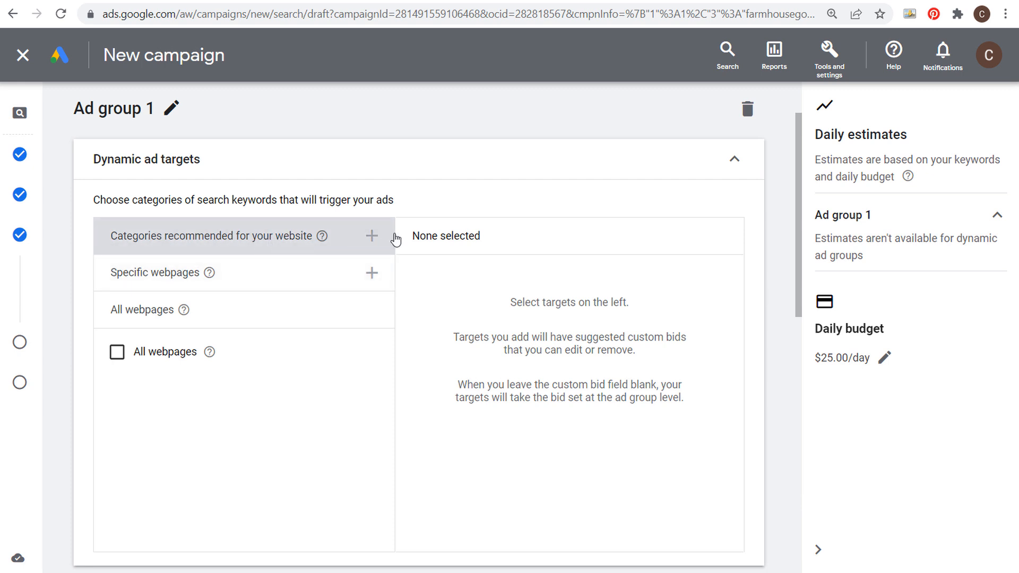
click(364, 236)
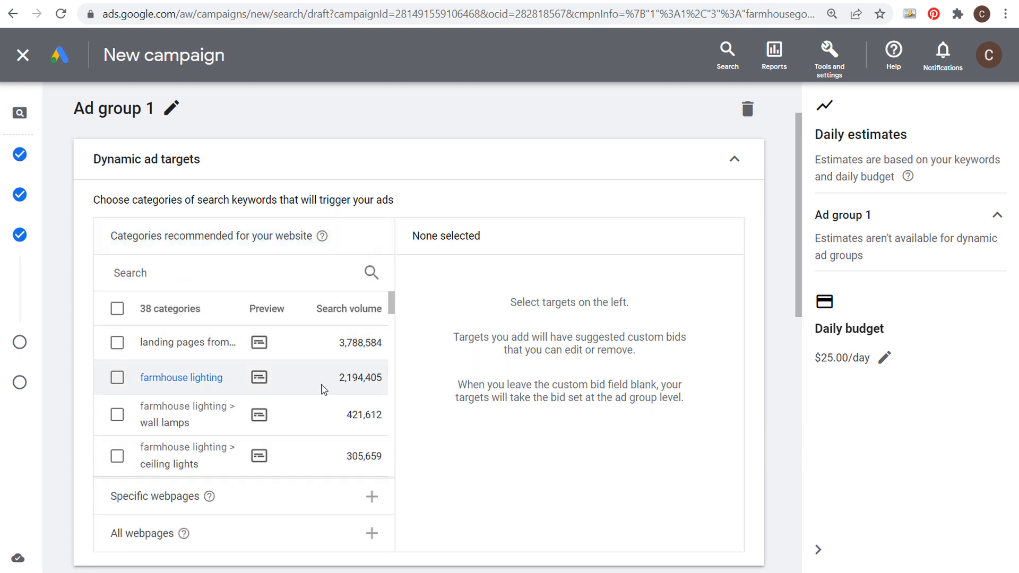
Add the farmhouse lighting > pendant lights category as a dynamic ad target and look over the other recommended categories.
scroll(326, 394, down, 2)
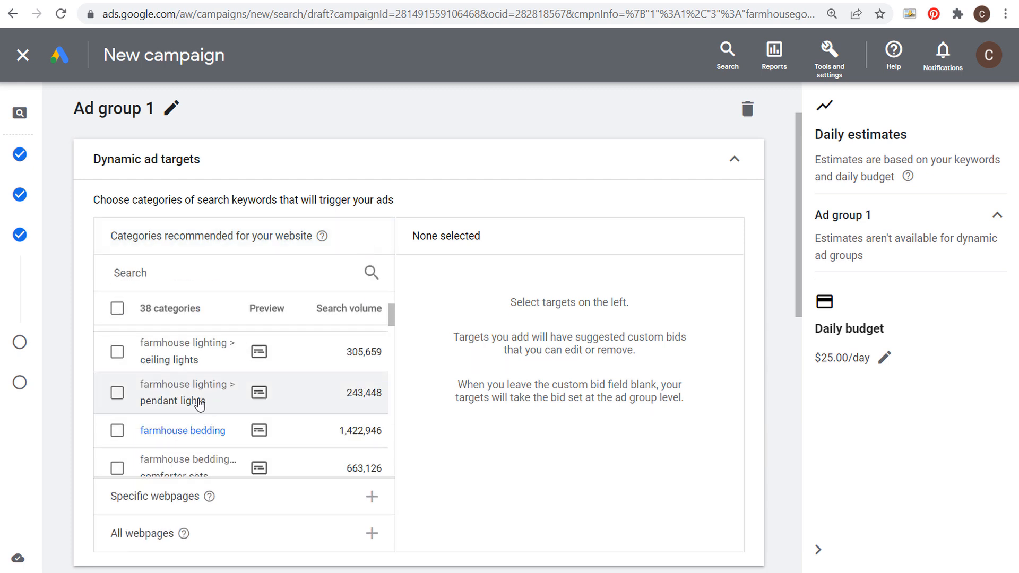
click(118, 393)
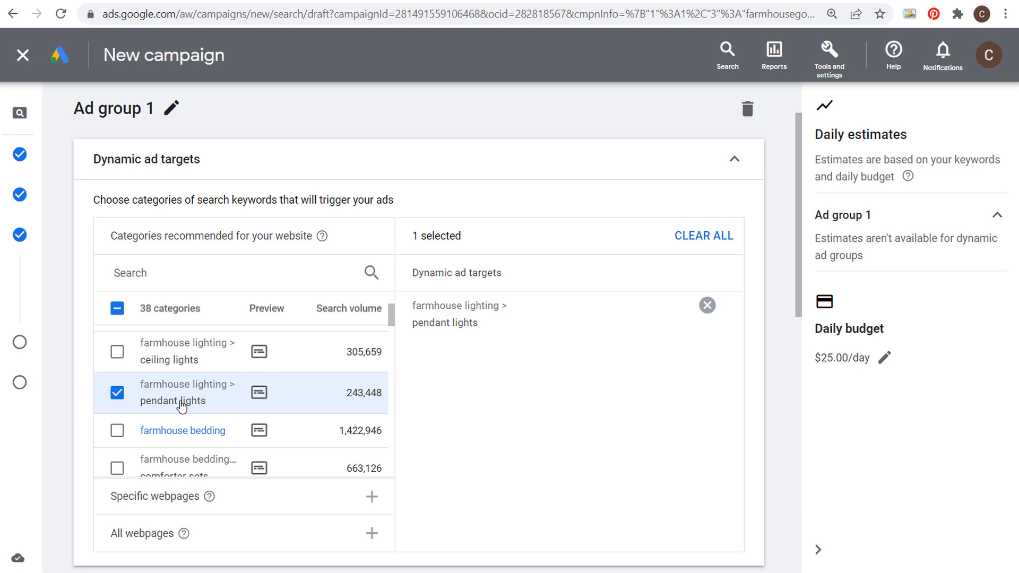
mouse_move(259, 396)
scroll(531, 393, down, 2)
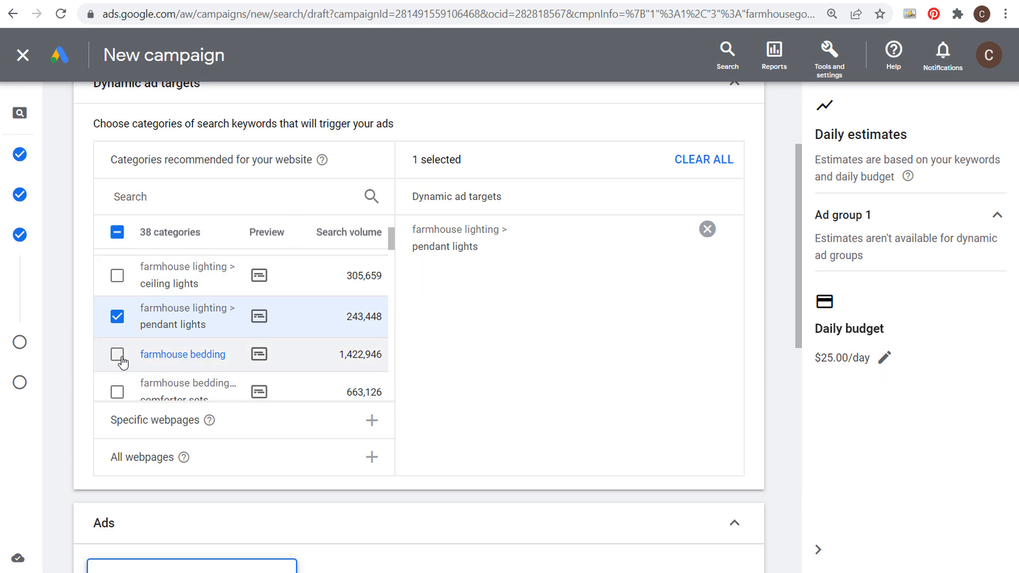
scroll(330, 334, up, 4)
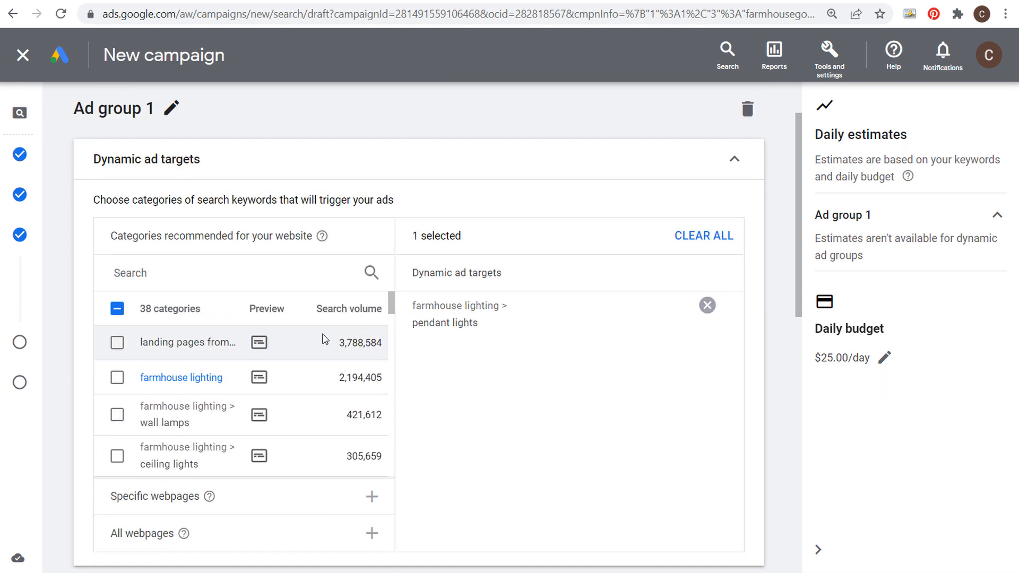
scroll(323, 367, down, 2)
scroll(297, 371, up, 2)
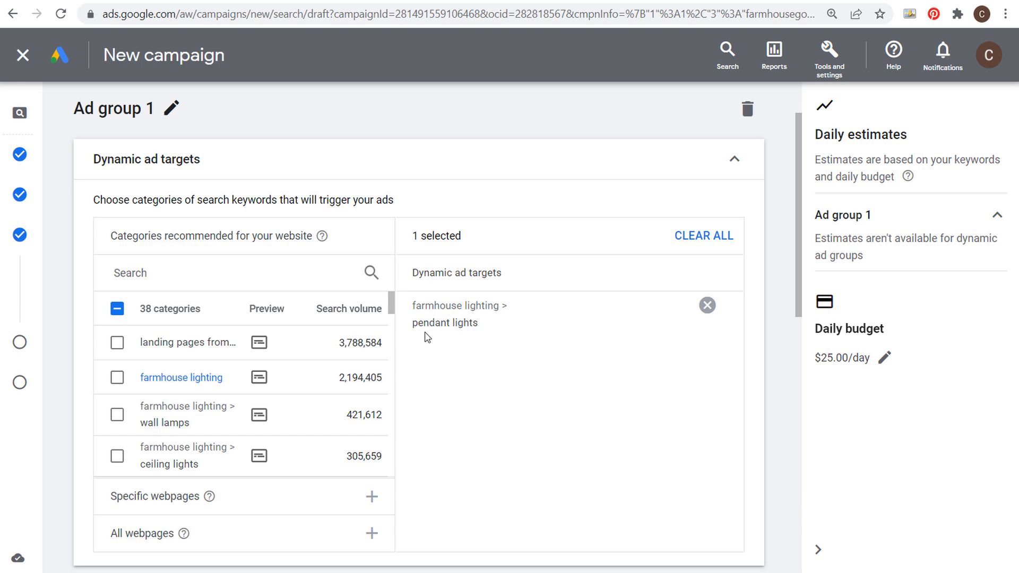
Try farmhouse bedding as a second dynamic ad target and remove it from the selection.
scroll(282, 418, down, 2)
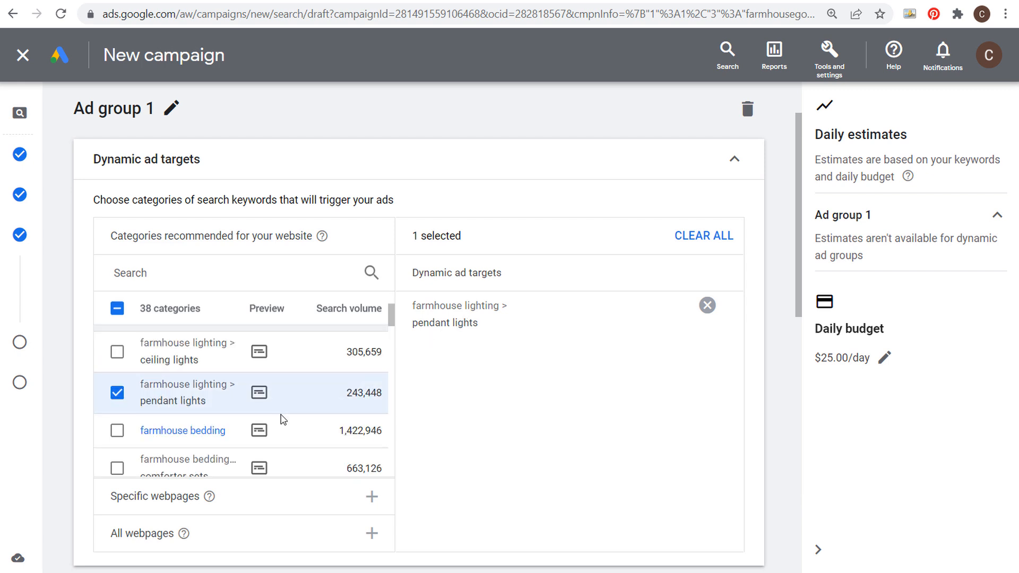
click(117, 433)
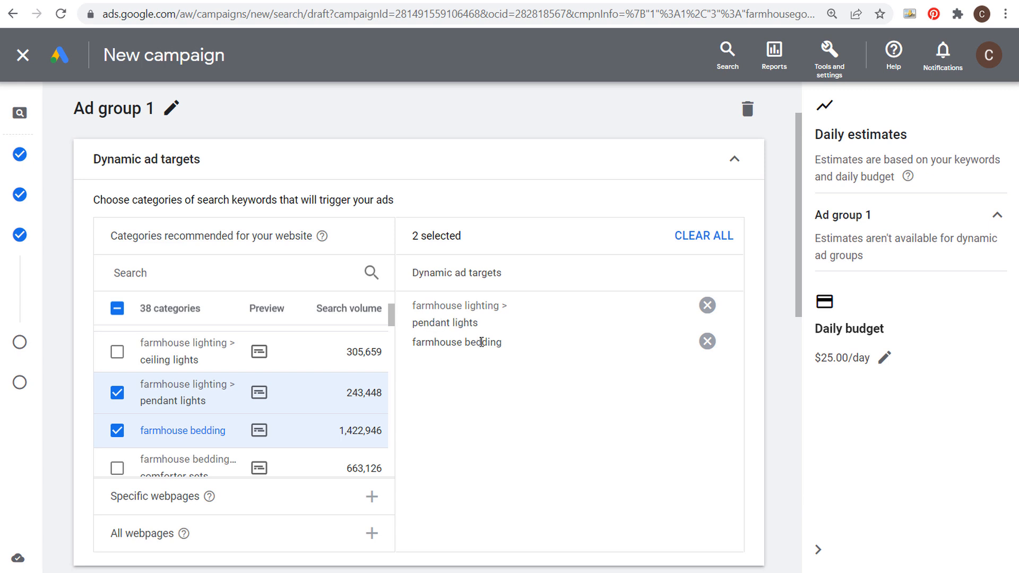
click(707, 341)
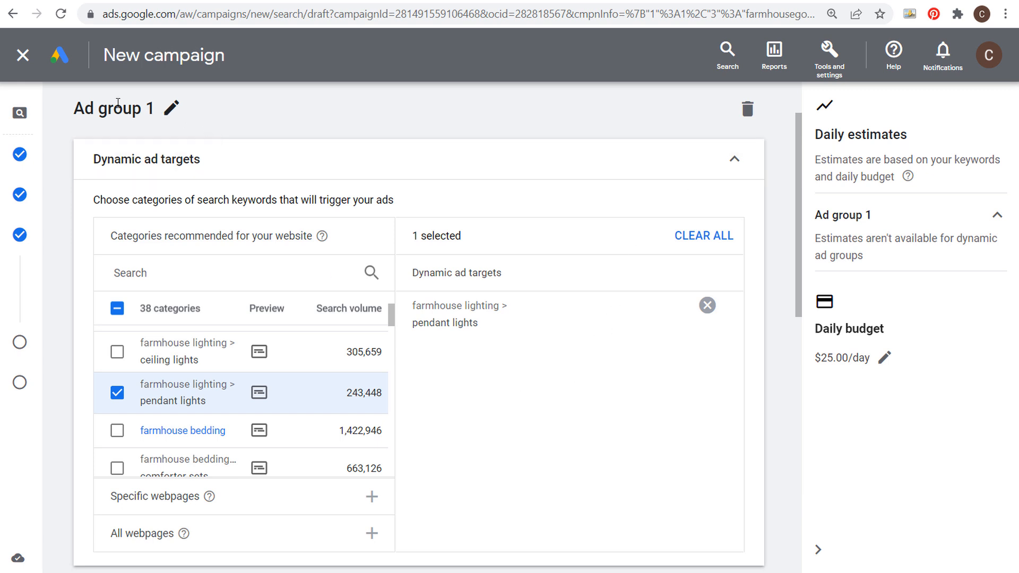
Rename the ad group as Farmhouse Pendant Lights.
click(171, 108)
drag(175, 116, 77, 117)
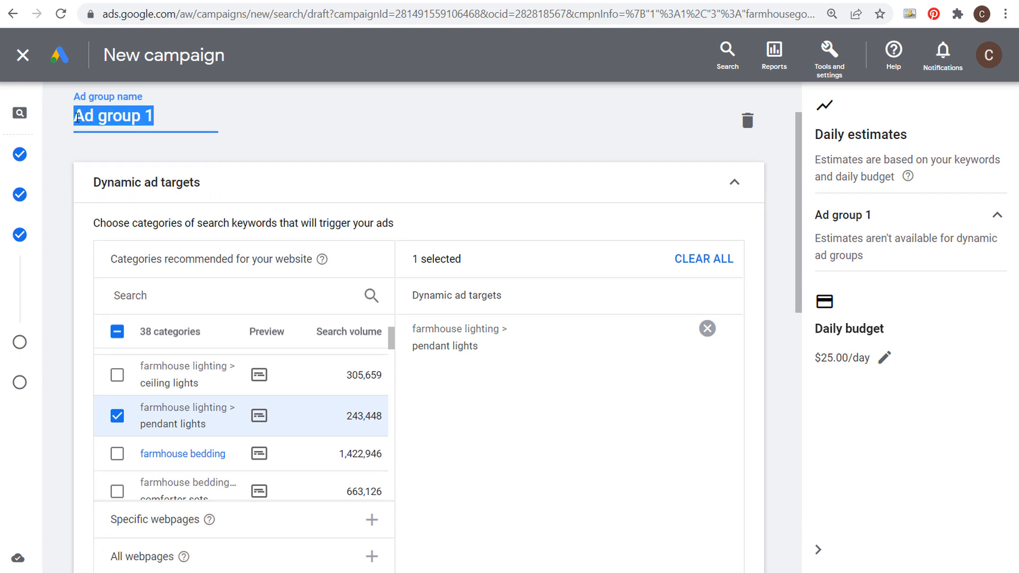
text(Farmhouse)
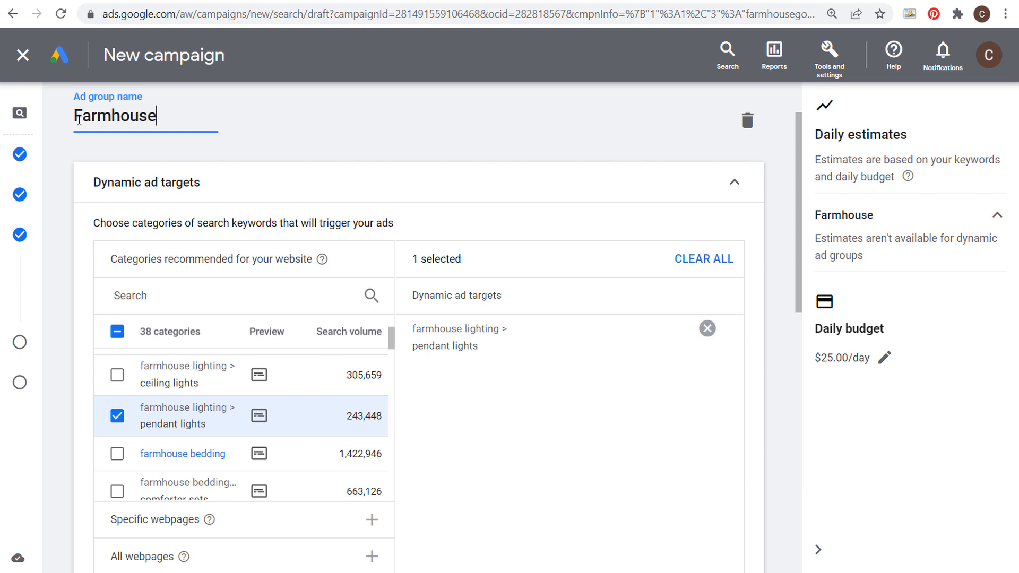
text( Pendant Lights)
key(Return)
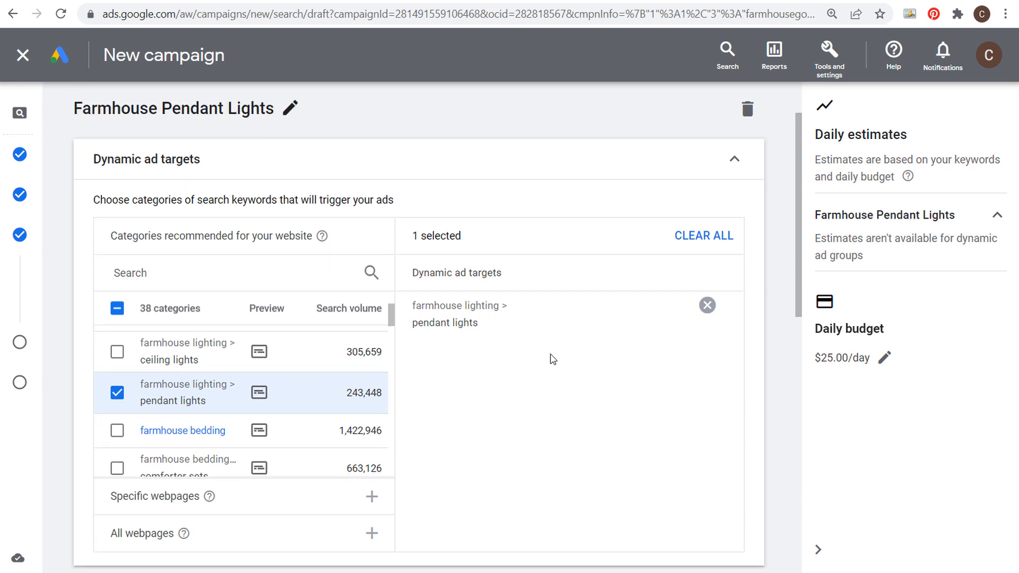
Create a Dynamic Search Ad whose two descriptions promote farmhouse pendant lights for kitchen and dining room, and farmhouse themed hanging light fixtures.
scroll(551, 340, down, 4)
scroll(546, 327, down, 3)
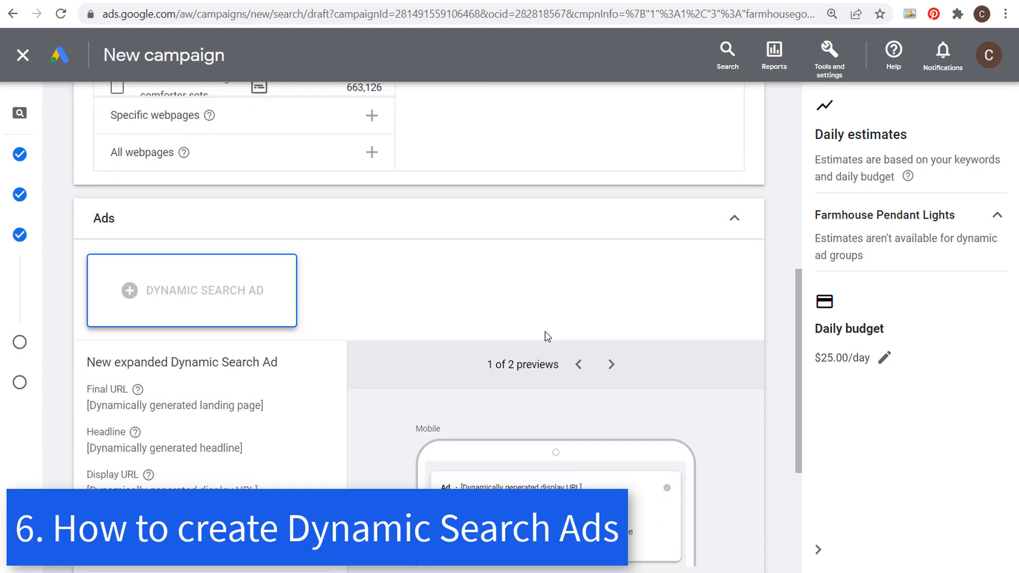
scroll(359, 307, down, 4)
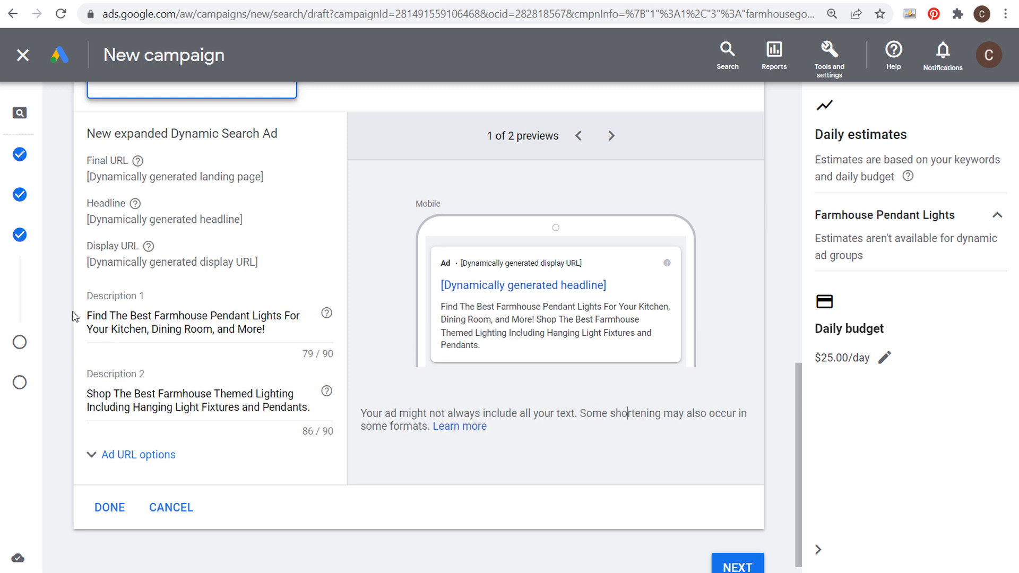
drag(154, 315, 148, 316)
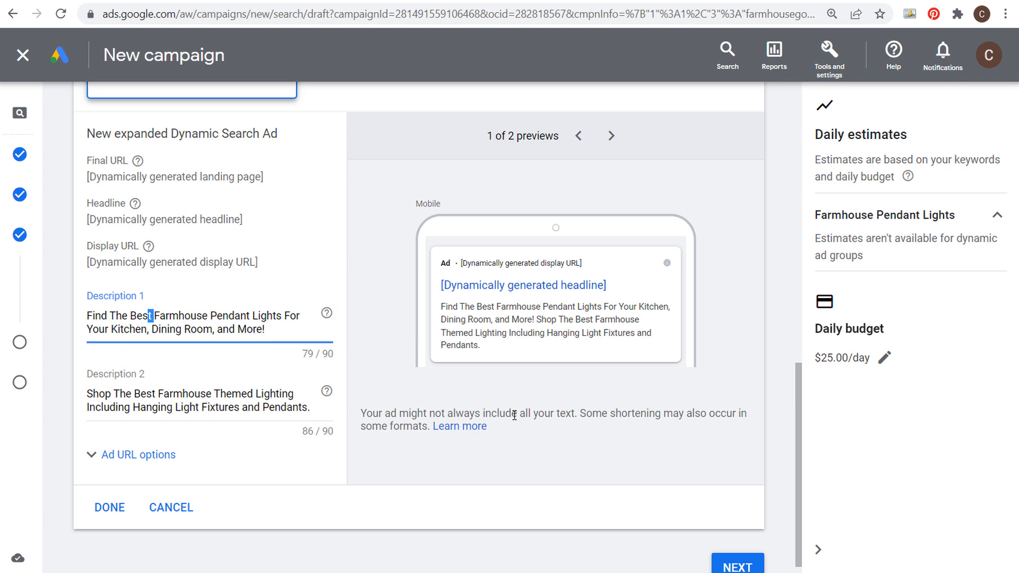
click(110, 507)
mouse_move(508, 406)
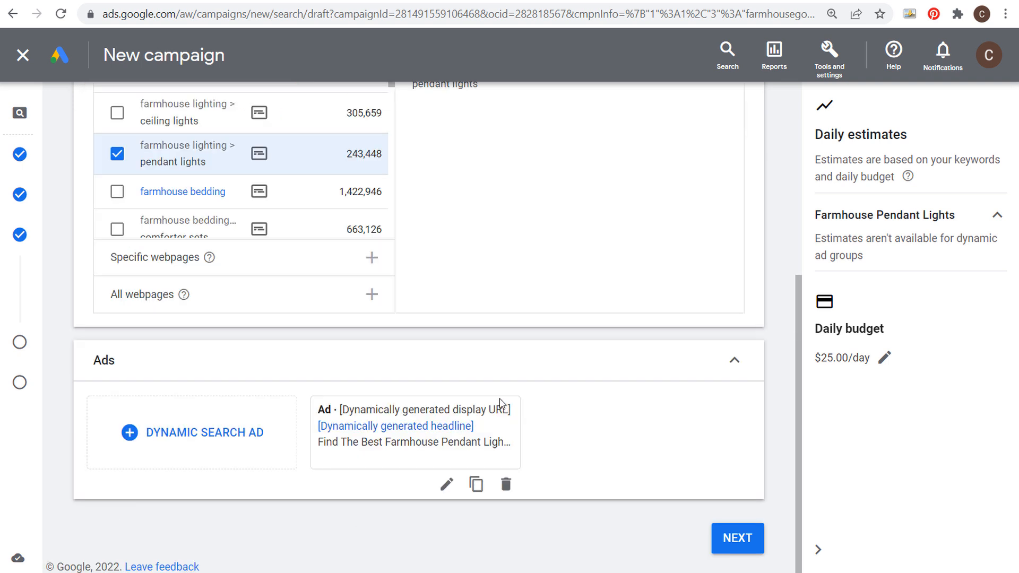
Create a second Dynamic Search Ad with descriptions promoting the best prices and largest pendant light selection, and top-rated hanging fixtures and rustic style pendants.
click(145, 432)
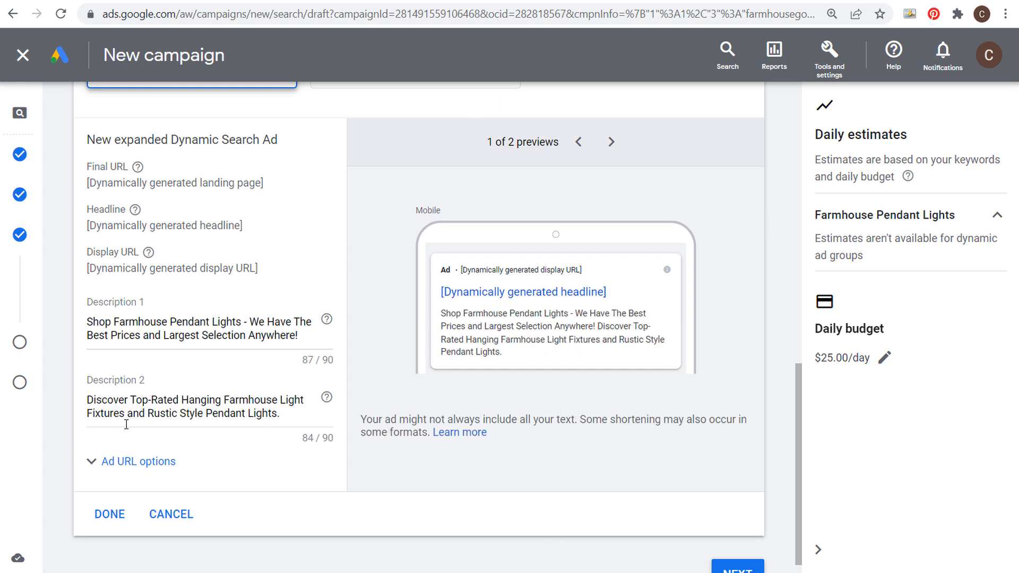
click(112, 514)
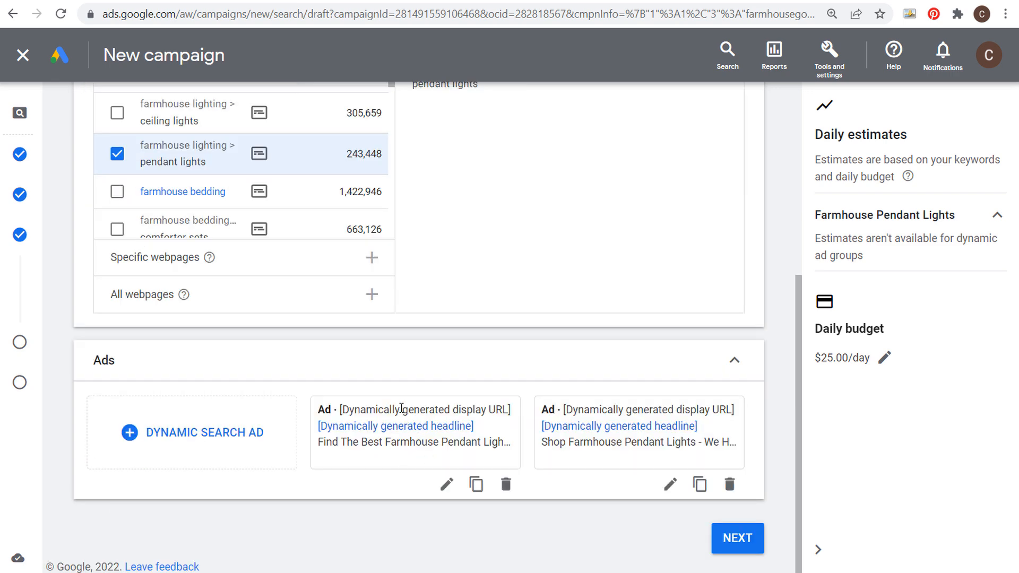
Review the Farmhouse Pendant Lights ad group, collapse its dynamic ad targets and continue to the campaign's extensions.
scroll(498, 359, up, 3)
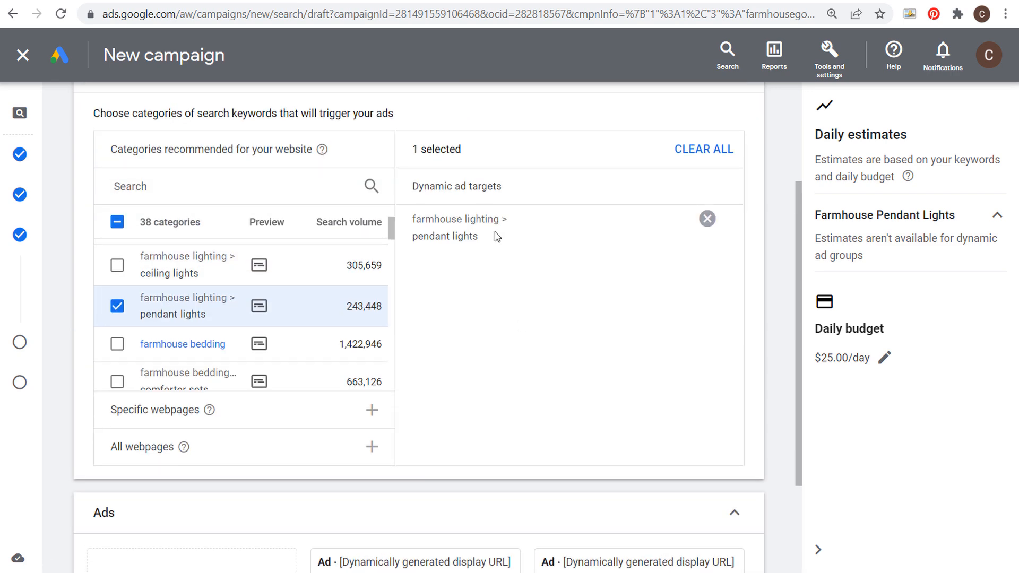
scroll(381, 230, up, 3)
scroll(605, 342, down, 2)
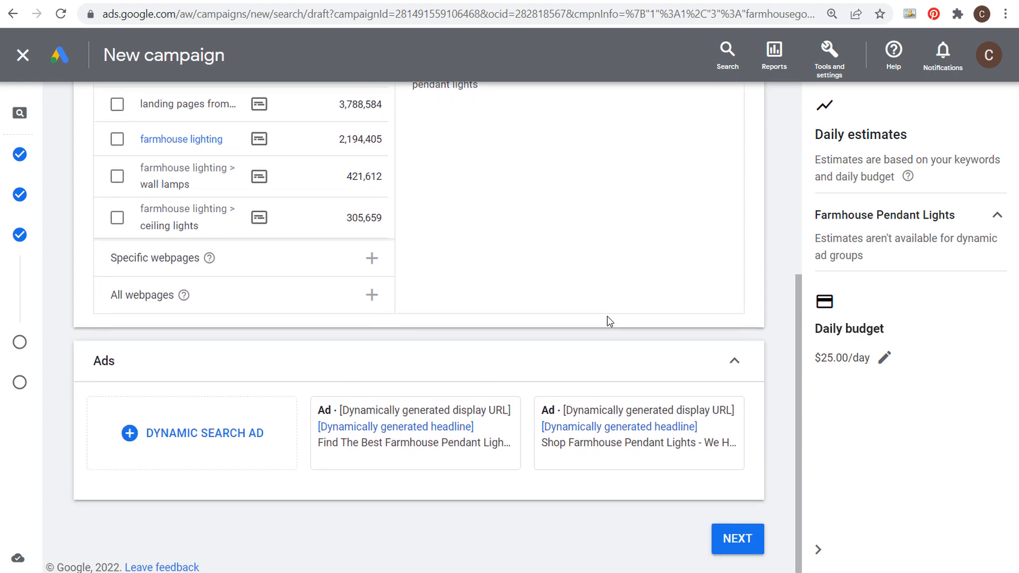
scroll(587, 308, up, 3)
click(734, 148)
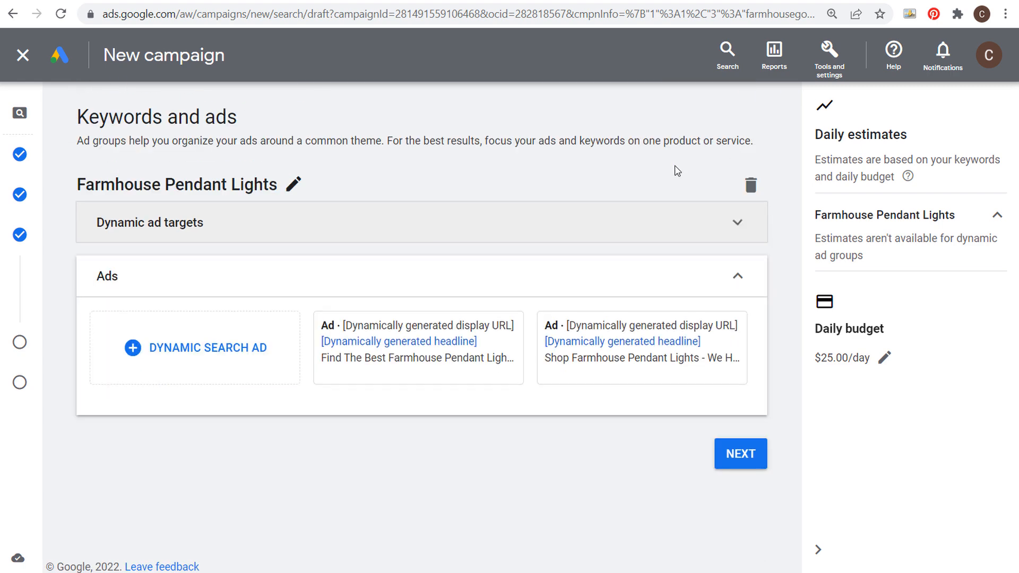
click(762, 452)
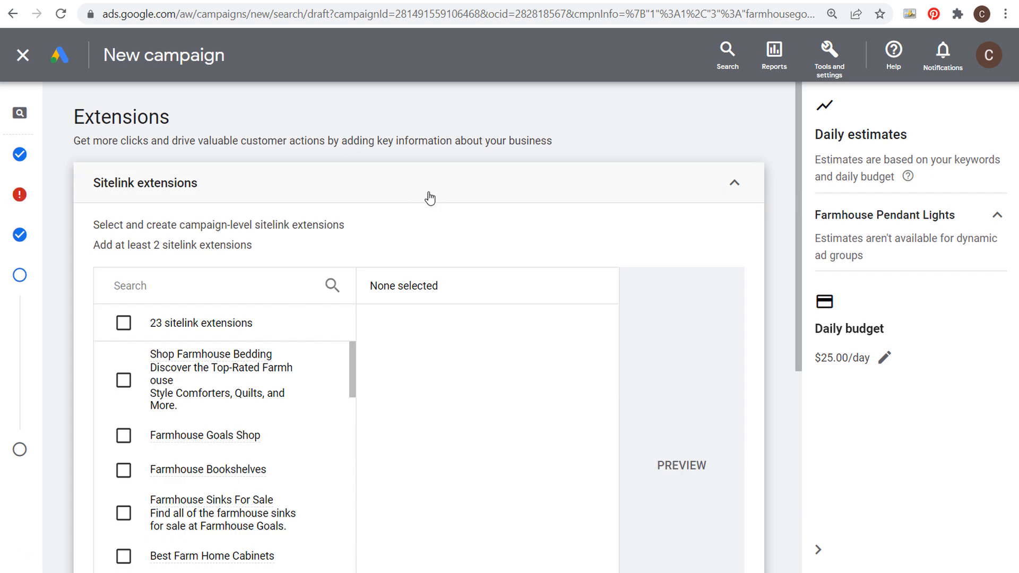
Select the sitelinks Home, Farmhouse Lighting, Farmhouse Furniture, Farmhouse Goals Shop, Shop Farmhouse Decor and 52 Farmhouse Decorations for the campaign.
drag(116, 244, 246, 246)
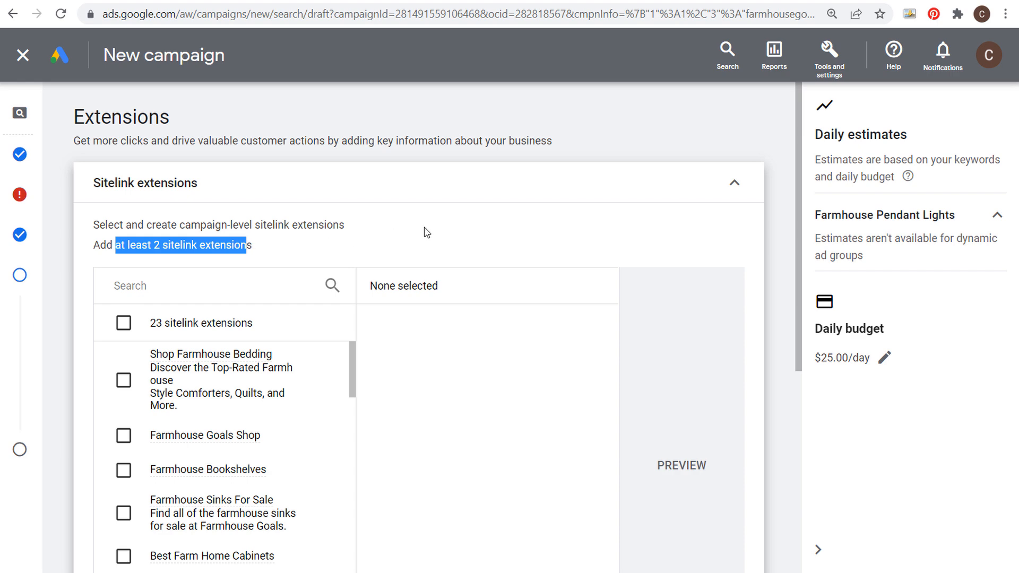
click(511, 224)
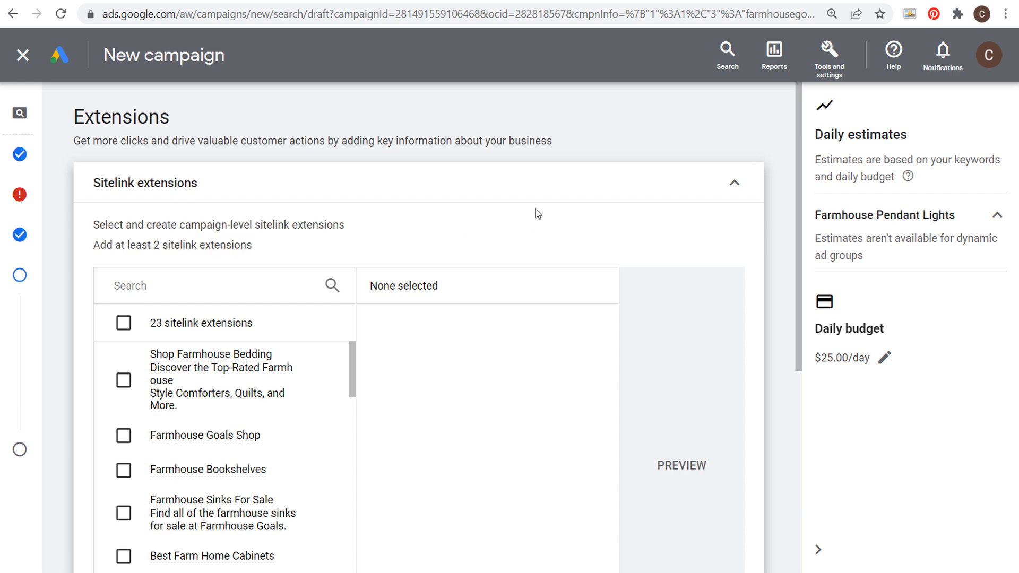
scroll(531, 213, down, 7)
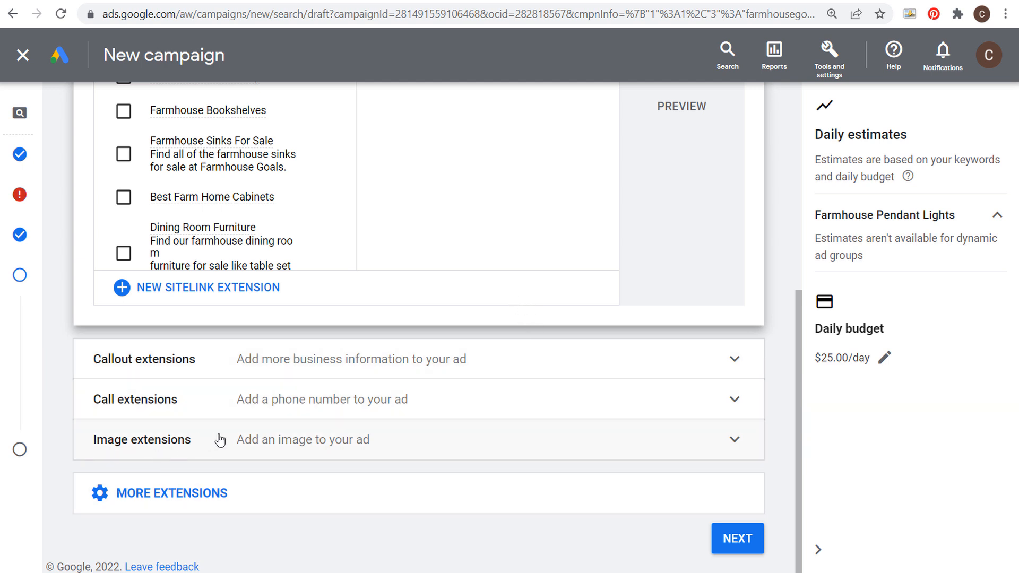
scroll(486, 283, up, 3)
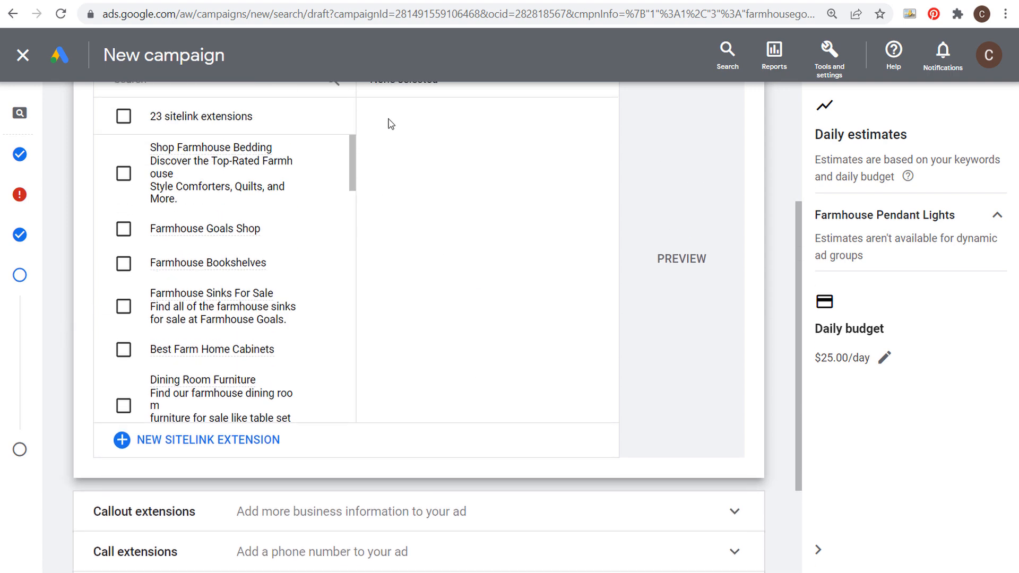
drag(359, 152, 353, 227)
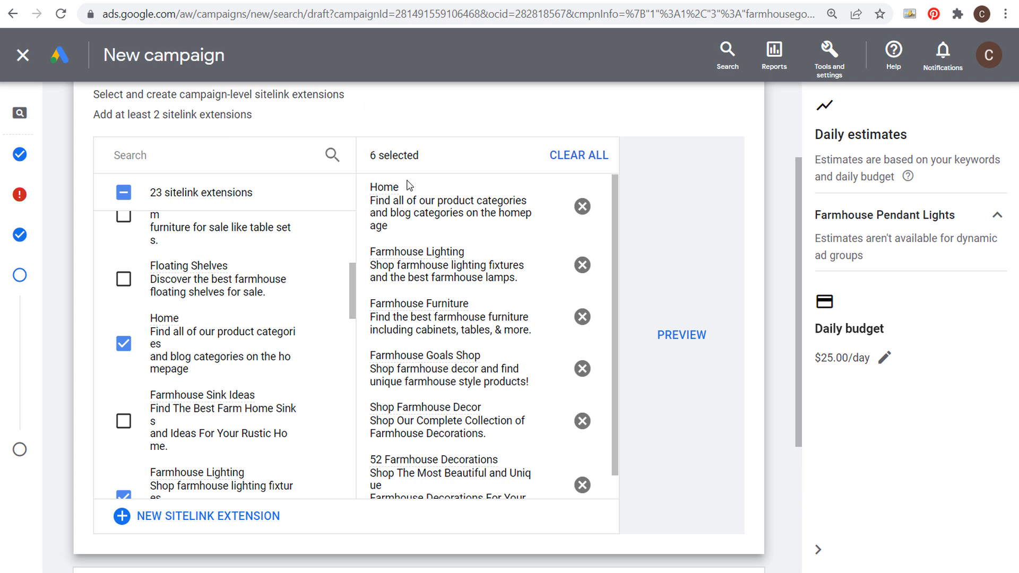
scroll(462, 306, down, 2)
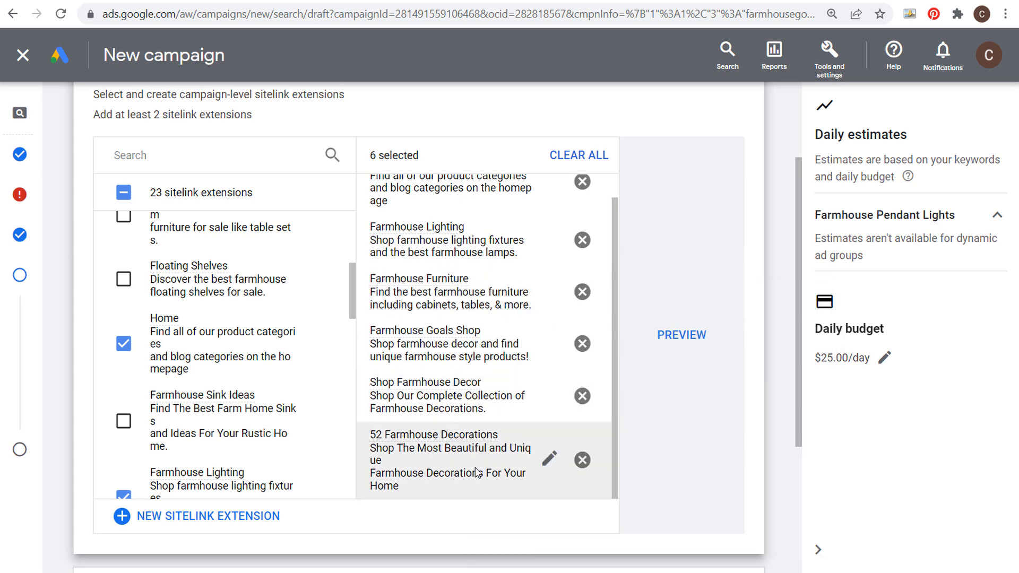
scroll(663, 460, down, 3)
scroll(614, 446, up, 5)
click(737, 183)
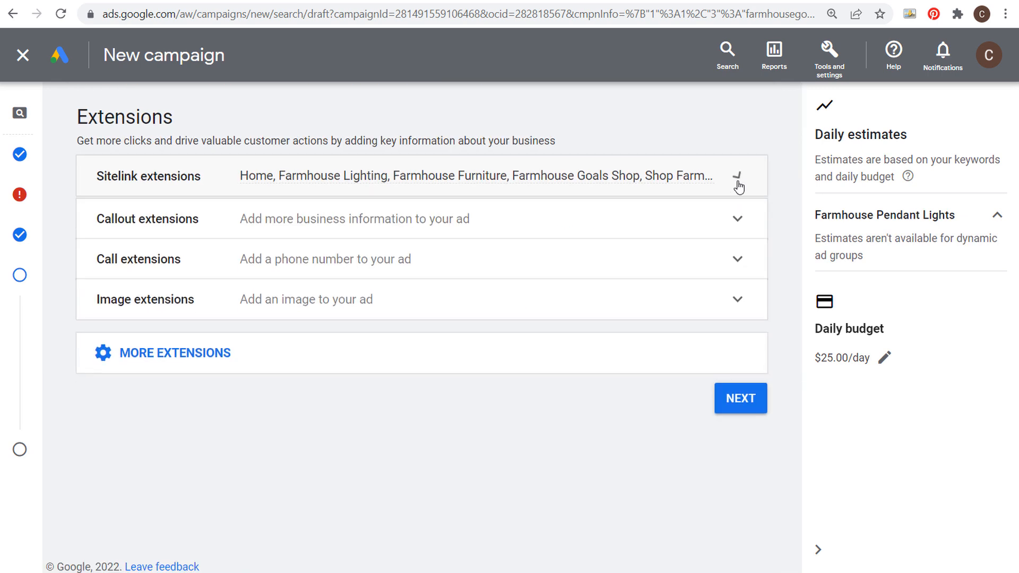
Add the callouts Shop Farmhouse Goals, Shop Farmhouse Decor, Shop Furniture & Decor, Top-Rated Farmhouse Decor, Top-Rated Products, Fast Shipping & Returns, Savings and Deals and Hand-Picked Products.
click(734, 217)
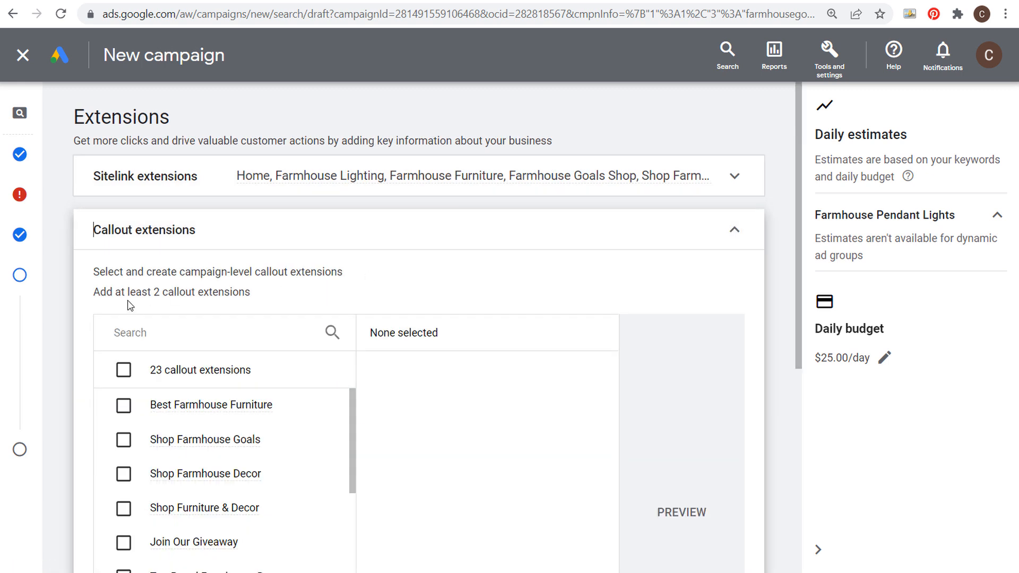
scroll(528, 295, down, 1)
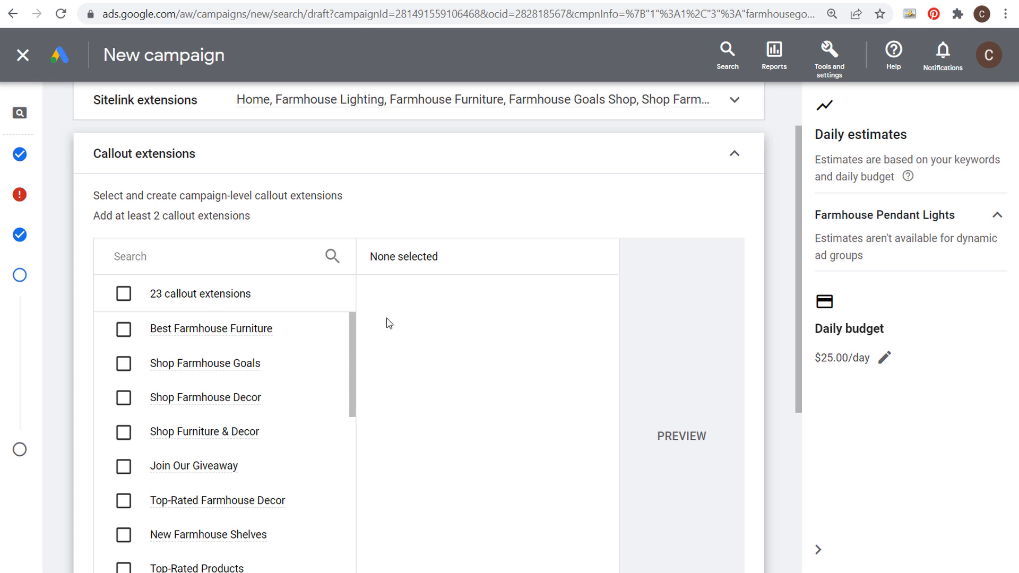
scroll(372, 324, down, 1)
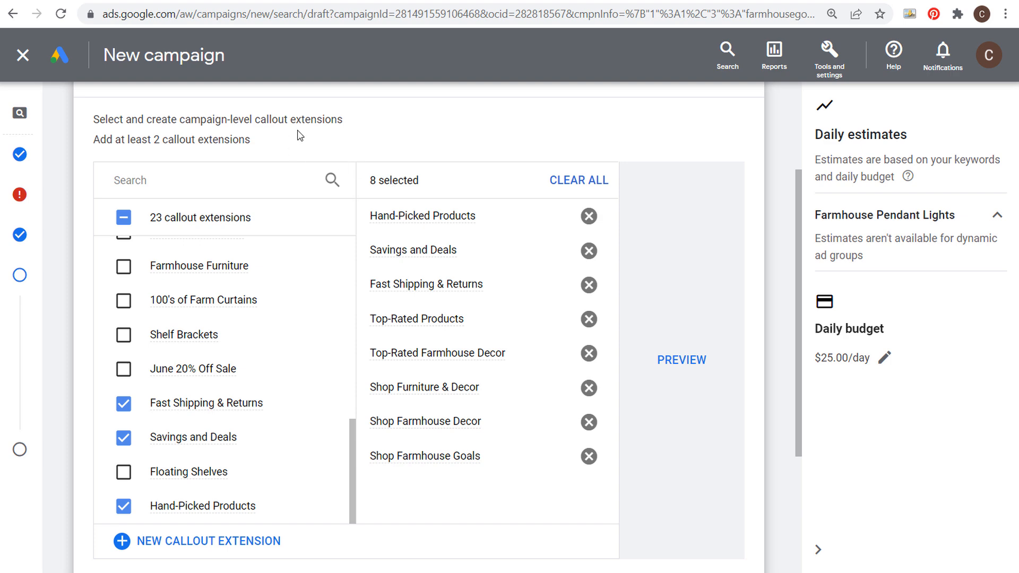
scroll(478, 114, up, 2)
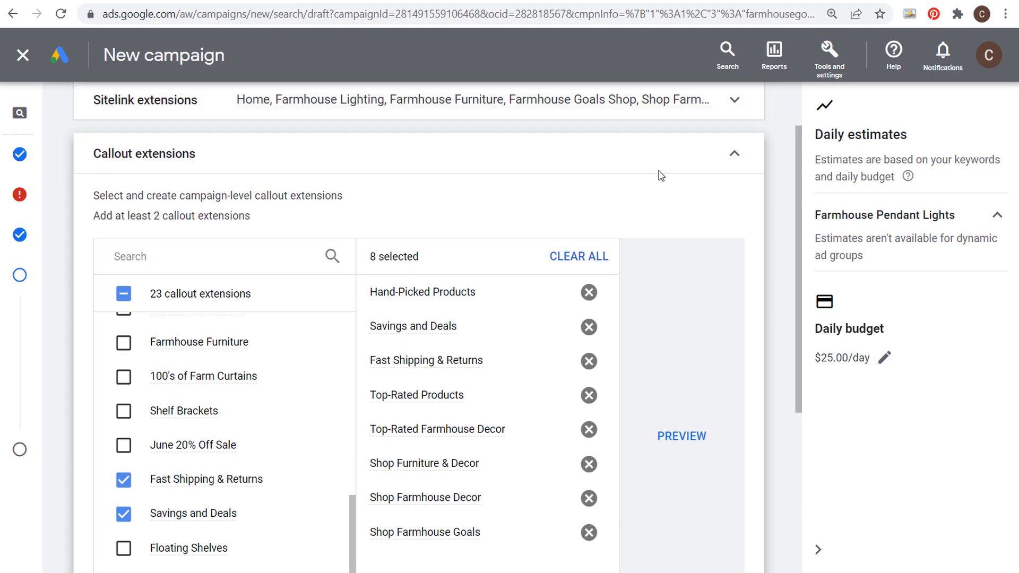
click(737, 159)
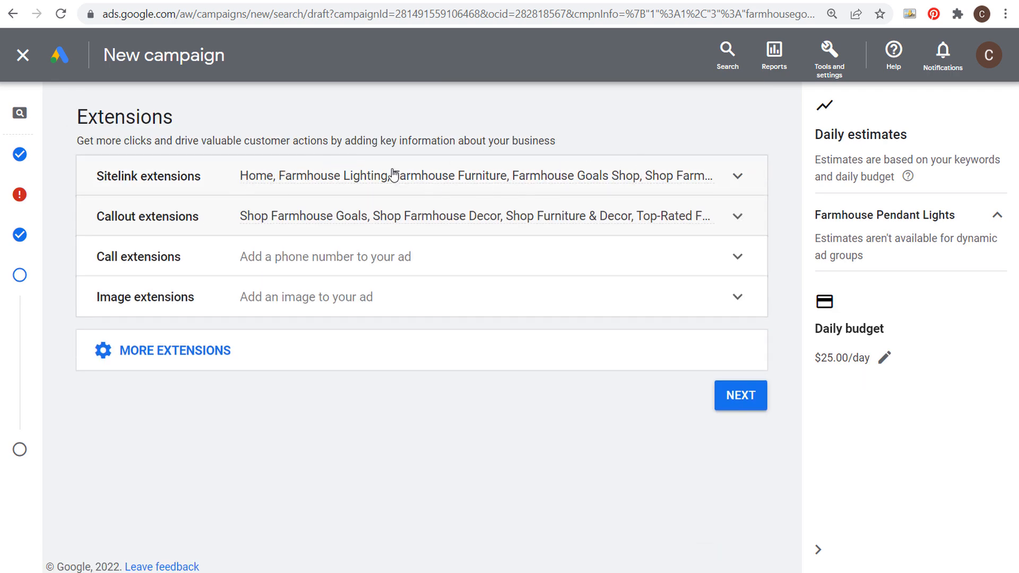
Open the campaign's image extensions and look over the existing images.
mouse_move(272, 234)
click(737, 300)
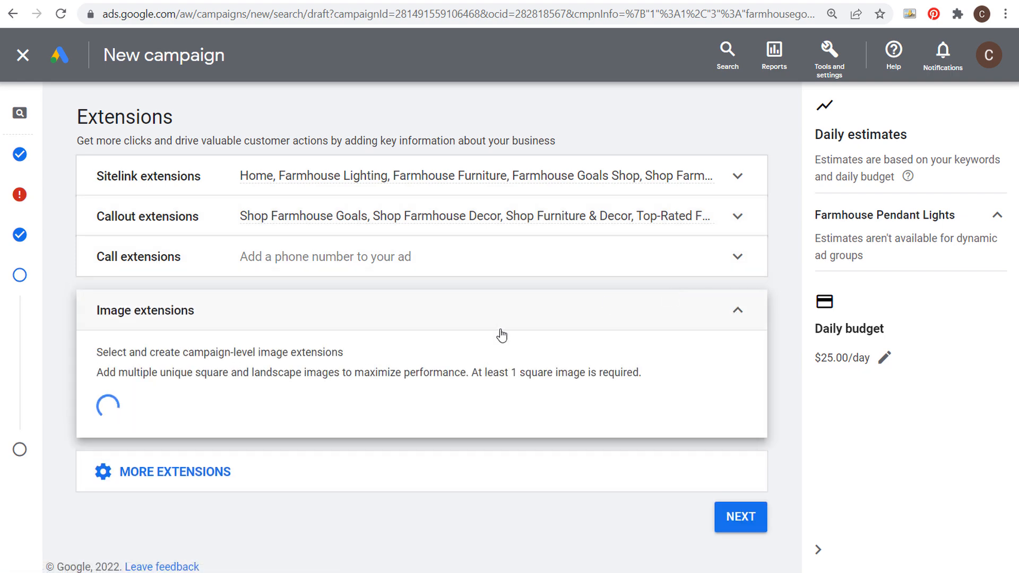
scroll(542, 335, down, 4)
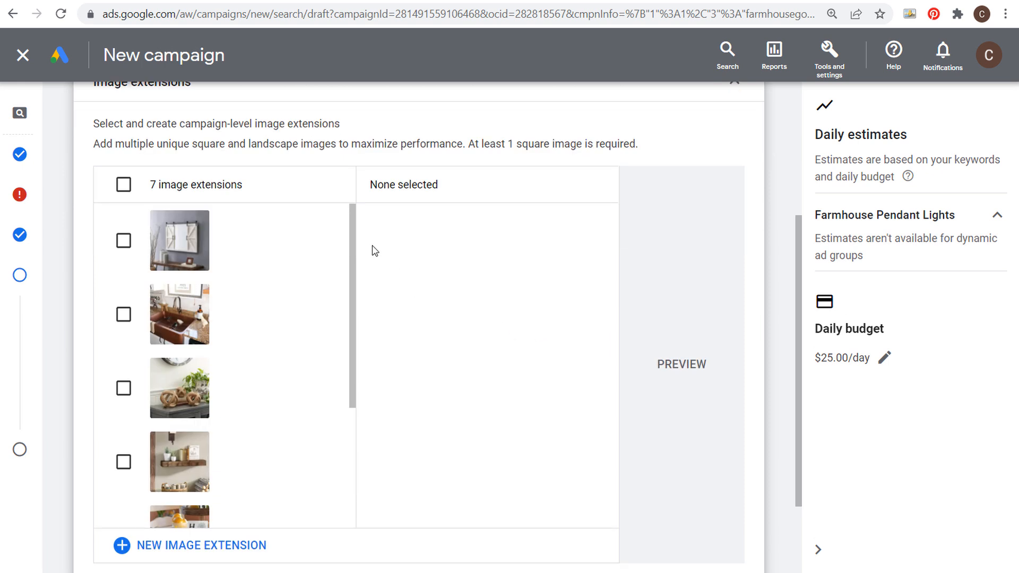
drag(353, 221, 357, 318)
scroll(125, 478, down, 3)
click(126, 422)
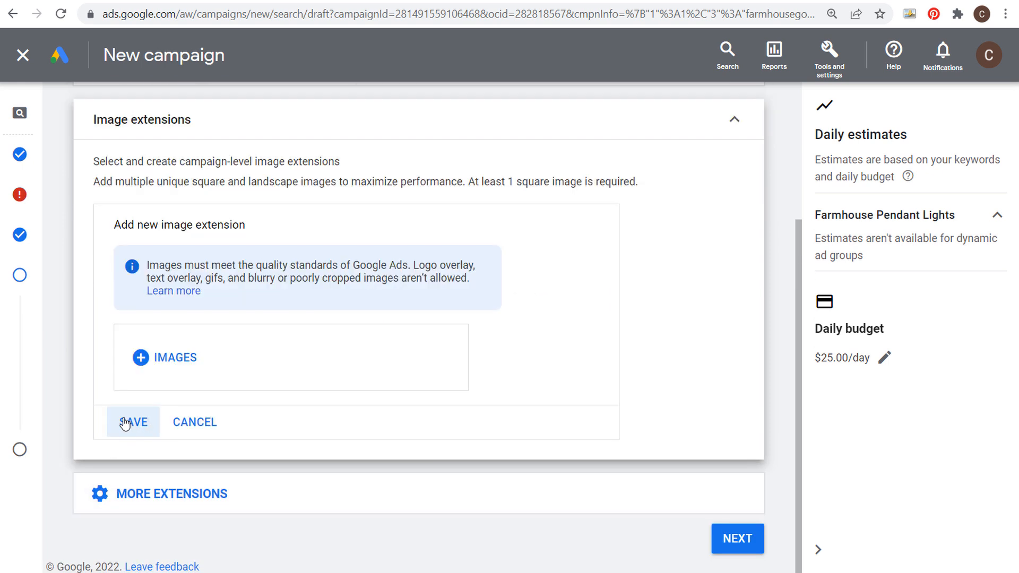
click(157, 358)
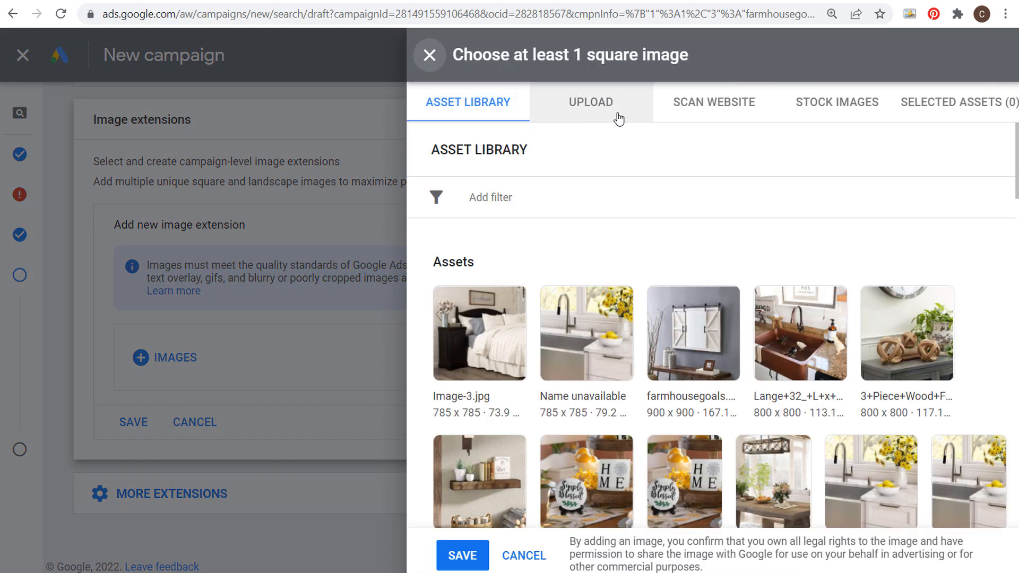
mouse_move(733, 375)
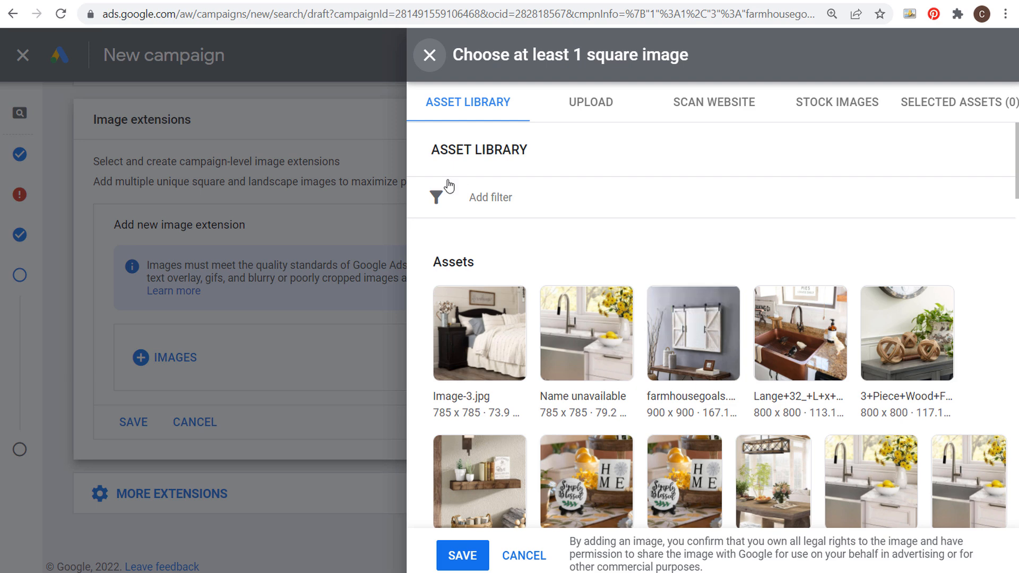
click(166, 162)
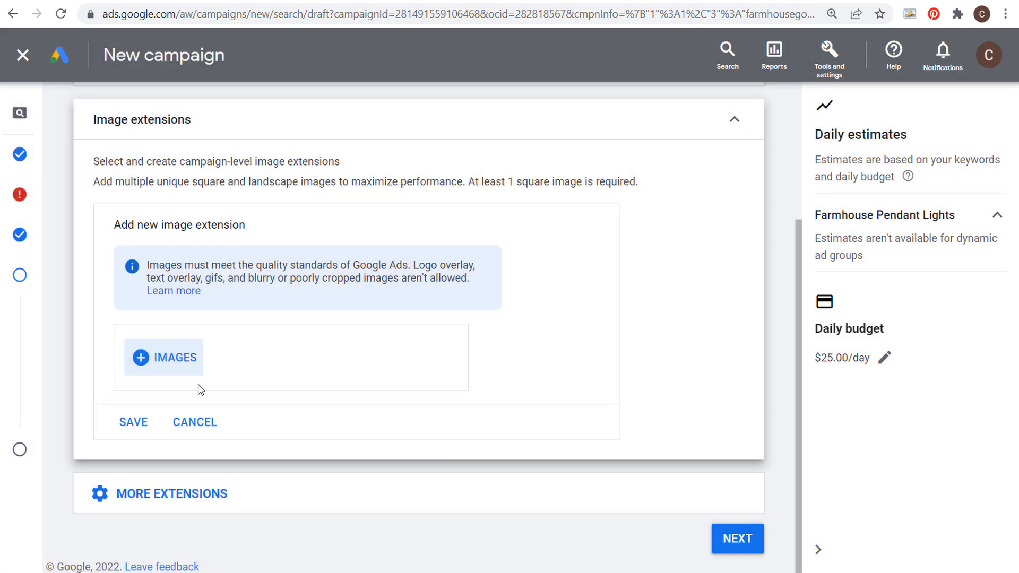
click(200, 380)
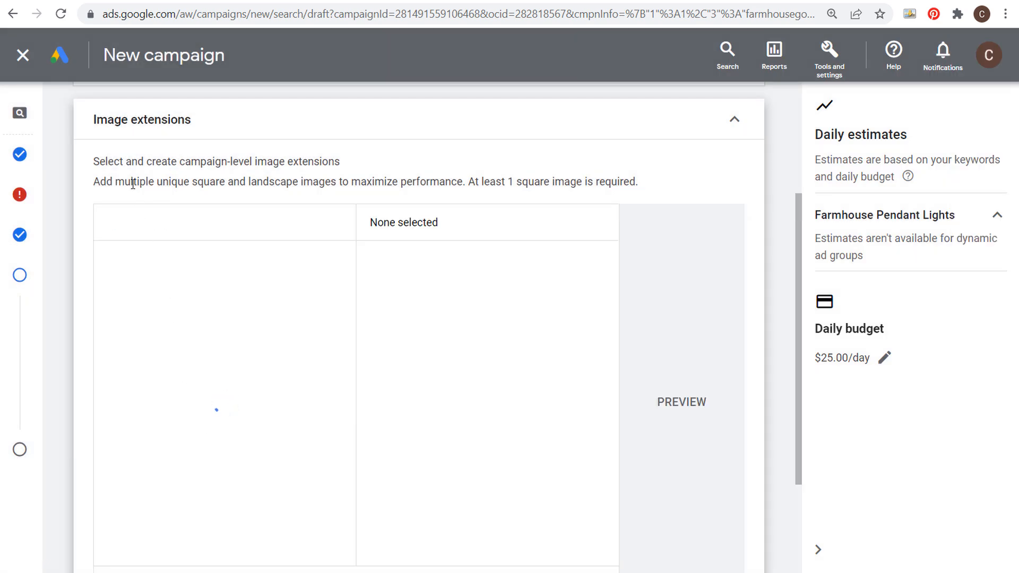
Select all existing image extensions for the campaign and collapse the image section.
click(121, 228)
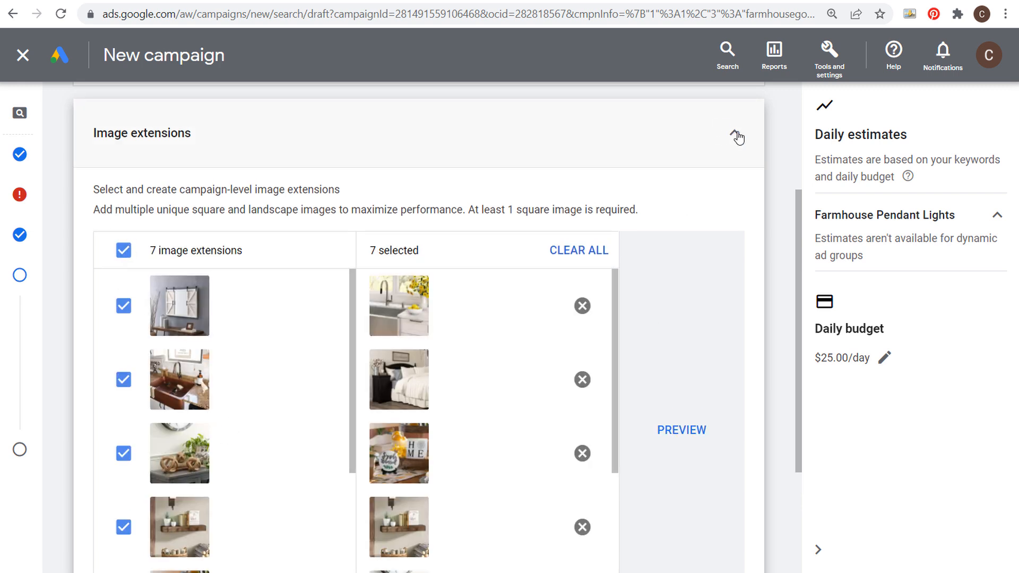
click(735, 135)
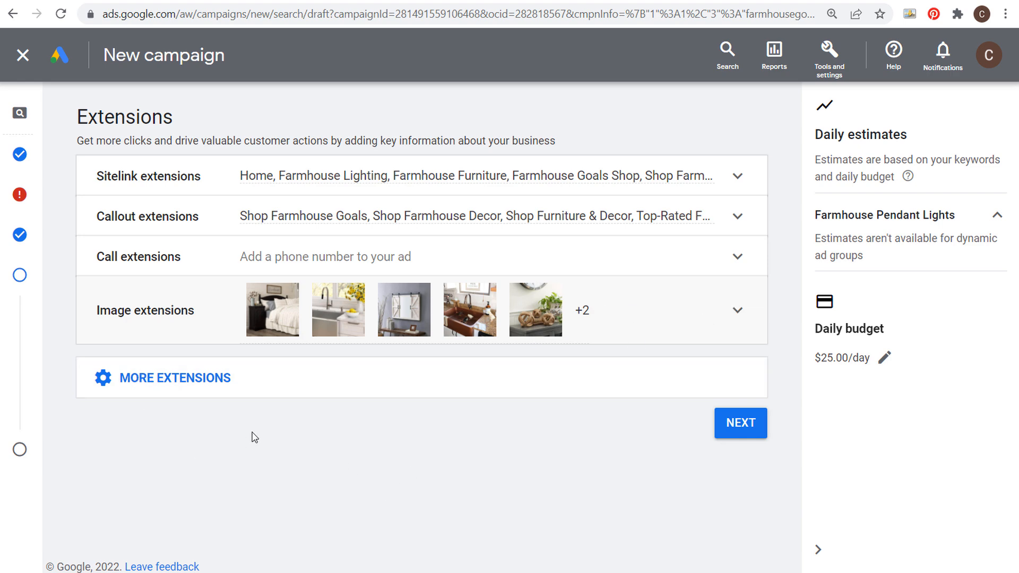
Select the structured snippets Types: Furniture, Decor, Bedding, Sinks, Area Rugs, Lighting and Styles: Farmhouse, Rustic, Shabby Chic, Country, Vintage.
click(256, 392)
scroll(510, 406, down, 2)
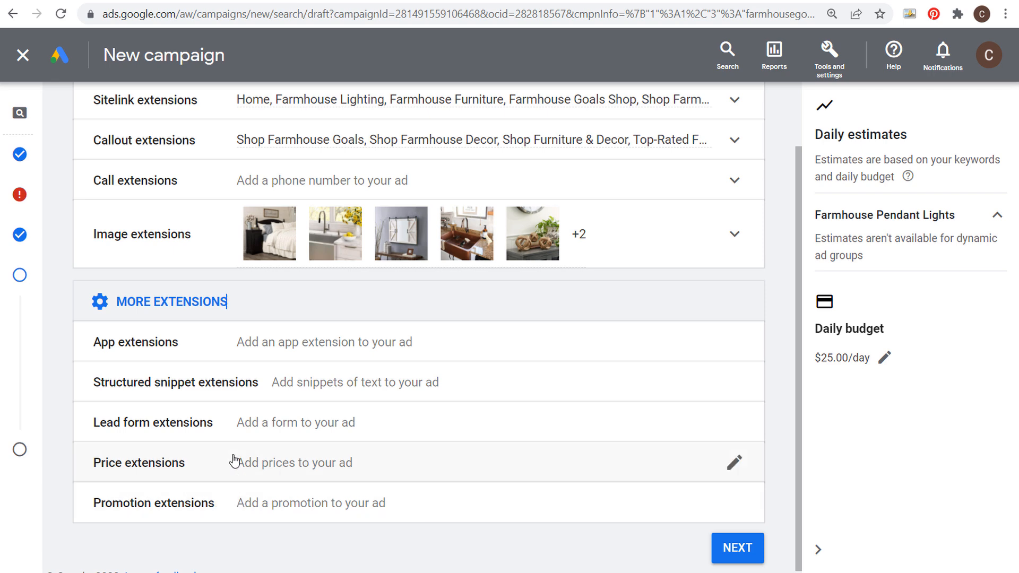
click(586, 383)
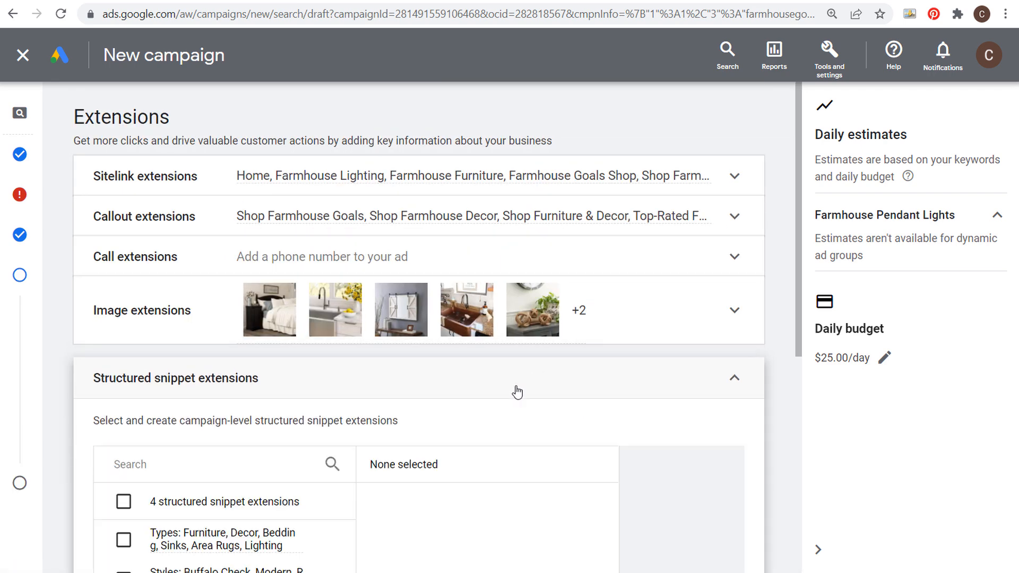
drag(226, 305, 205, 305)
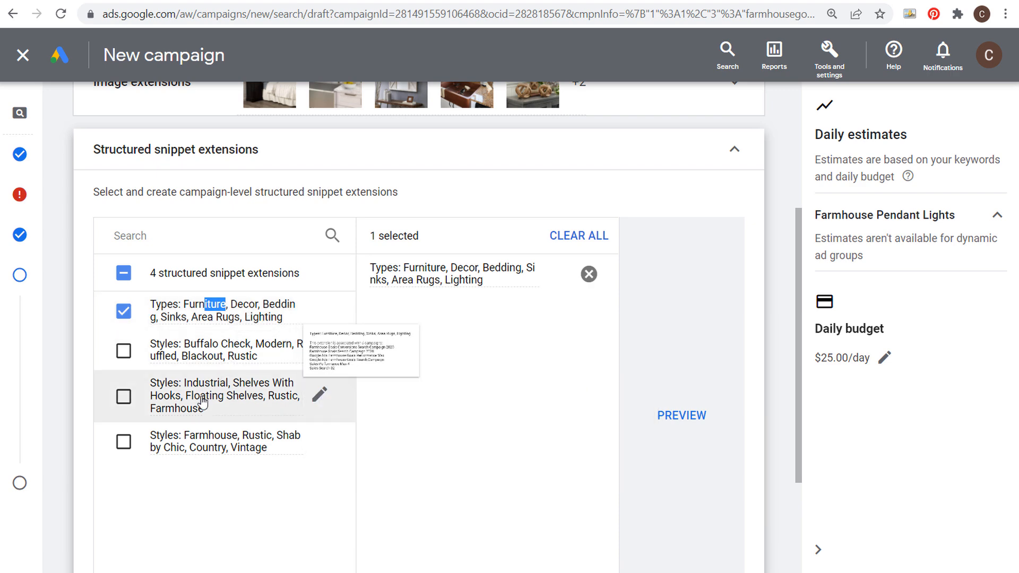
click(122, 442)
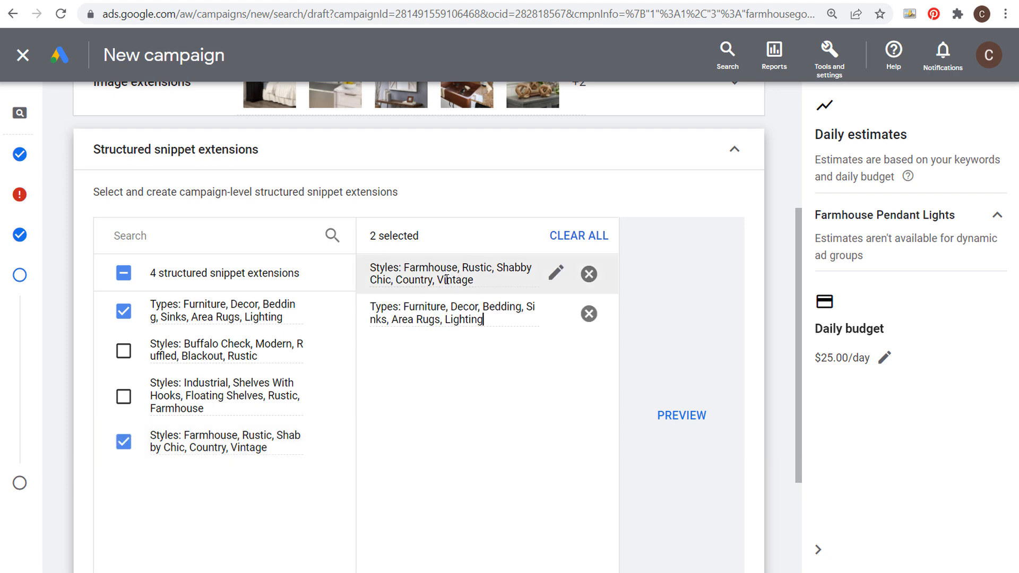
scroll(476, 419, down, 3)
click(127, 444)
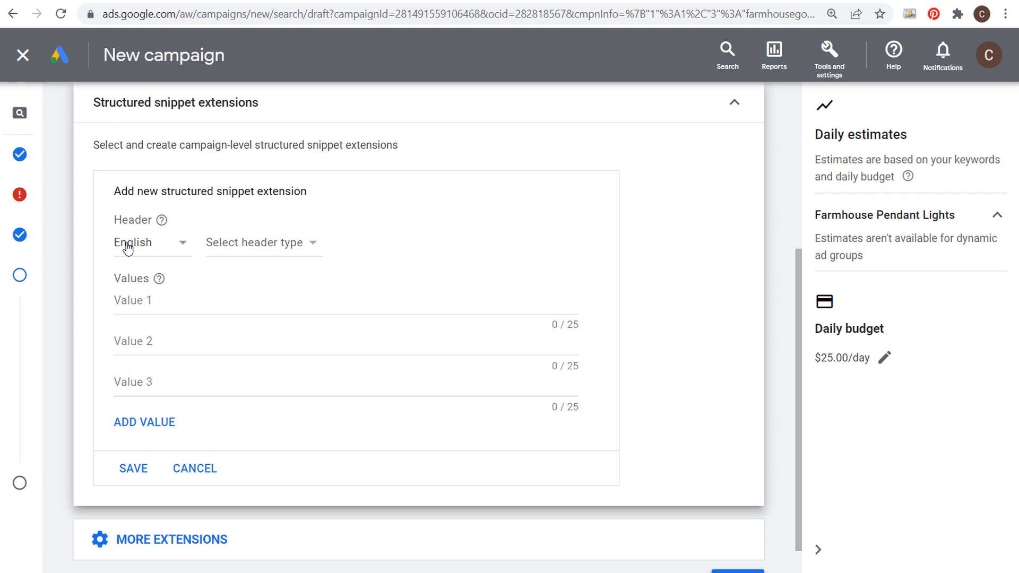
click(262, 246)
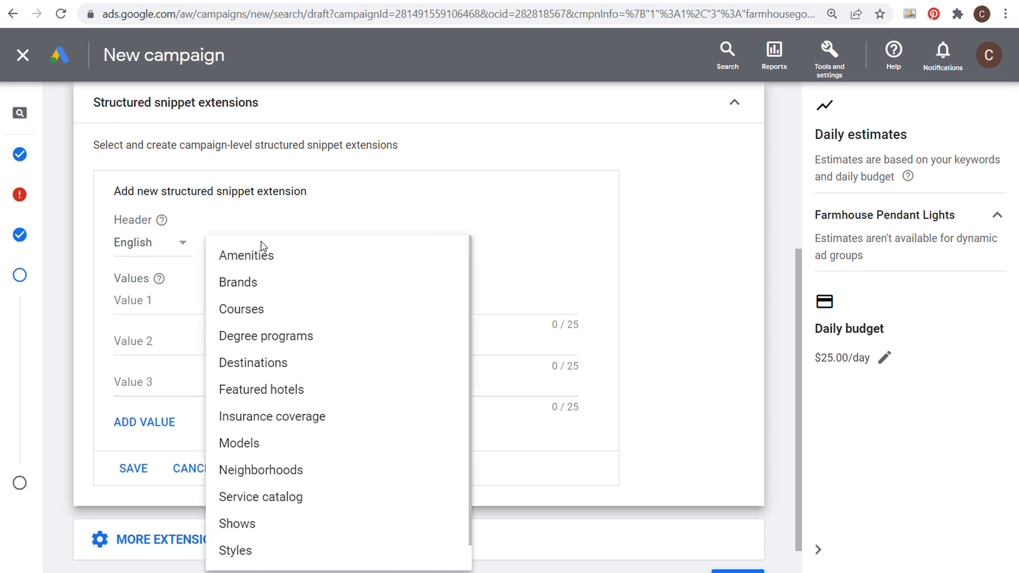
scroll(280, 324, down, 1)
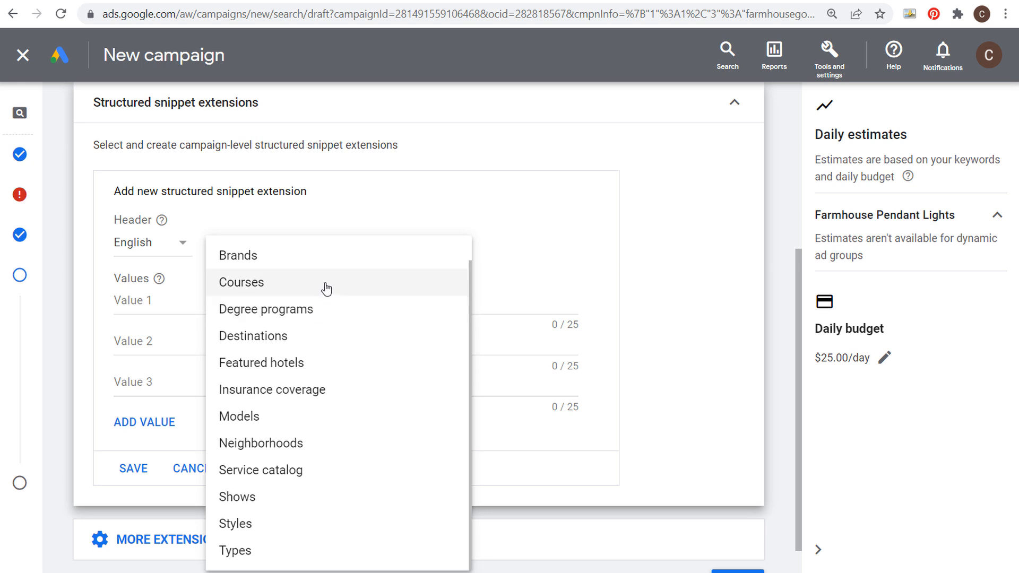
click(324, 338)
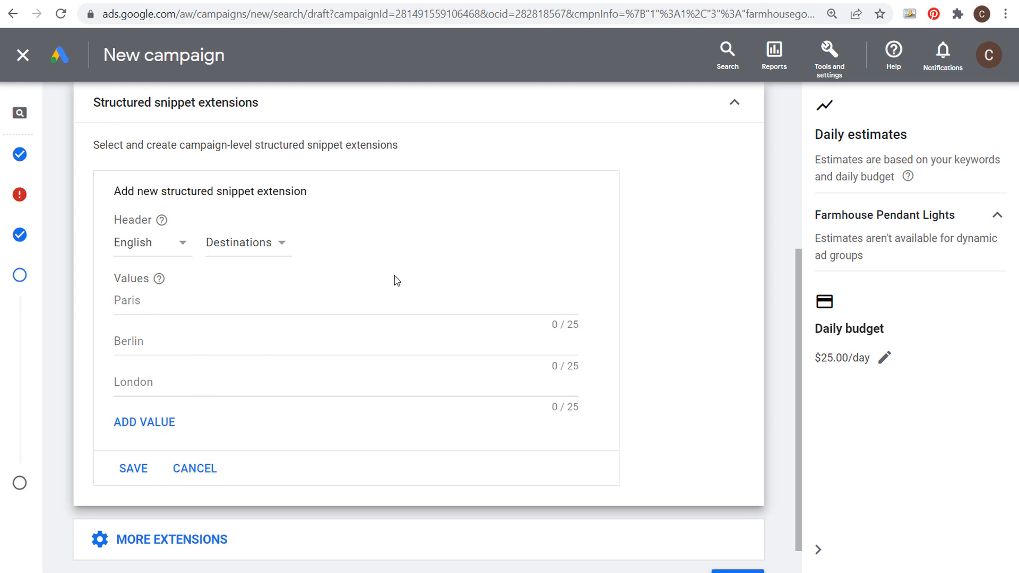
click(195, 469)
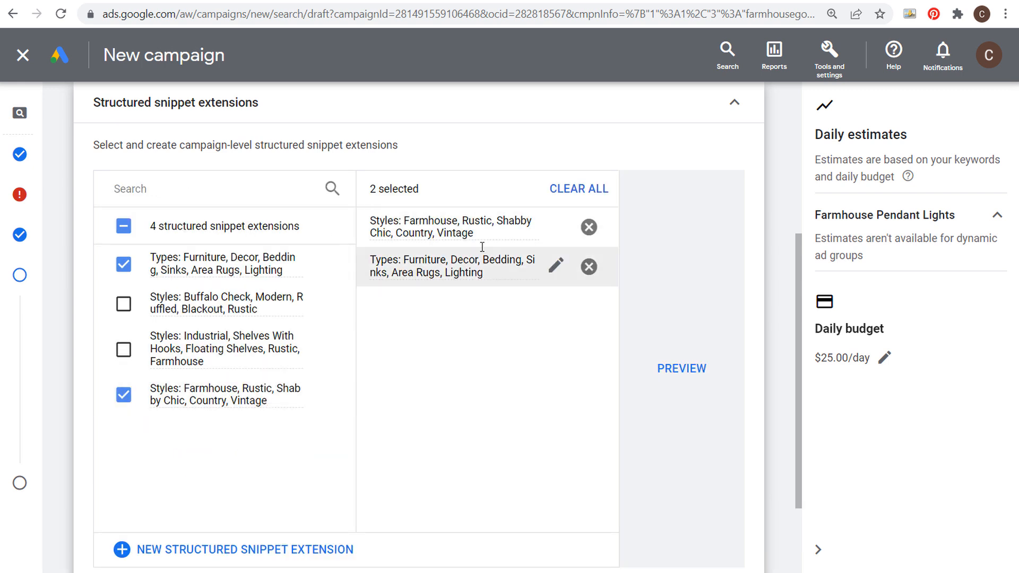
Close the structured snippet section, continue to the campaign review and open the fix for the missing ads error.
click(733, 104)
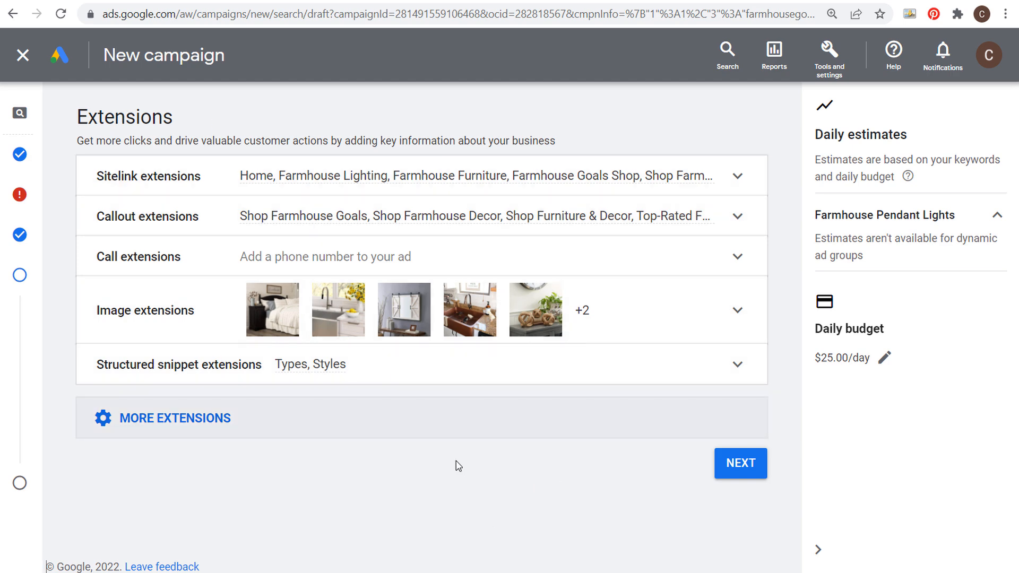
click(748, 465)
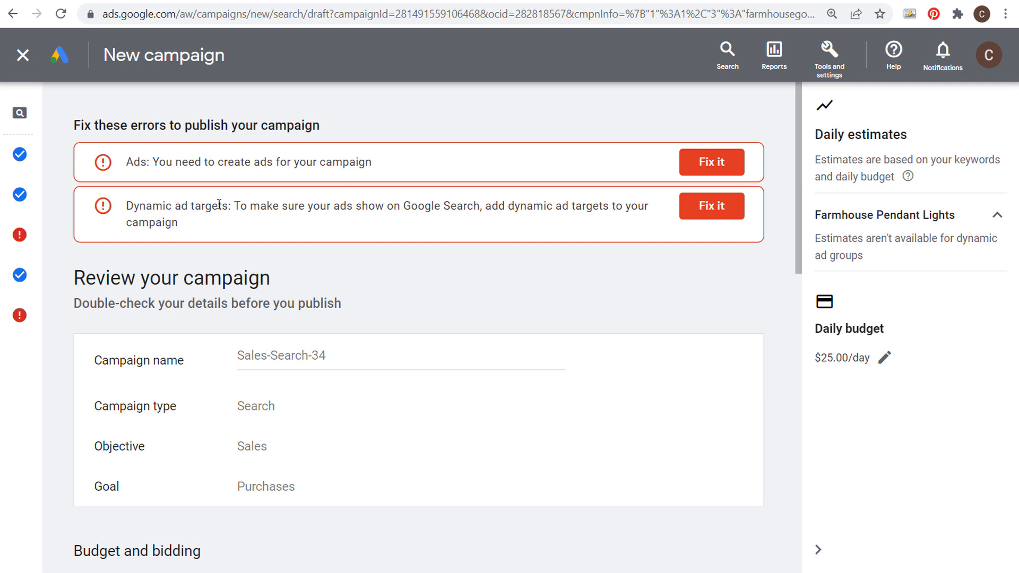
click(706, 165)
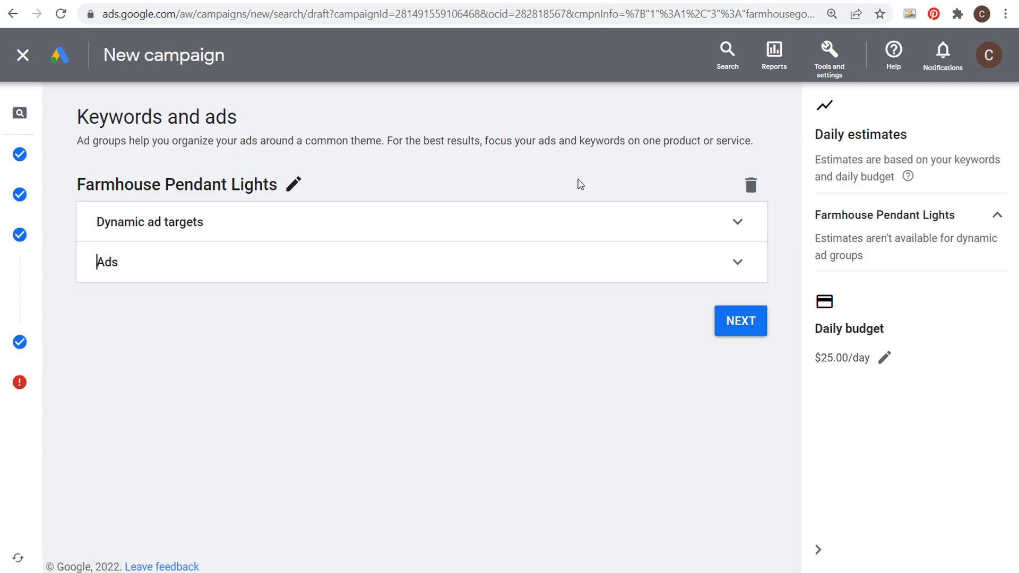
Check the ads and the selected dynamic ad targets of the Farmhouse Pendant Lights ad group.
click(731, 265)
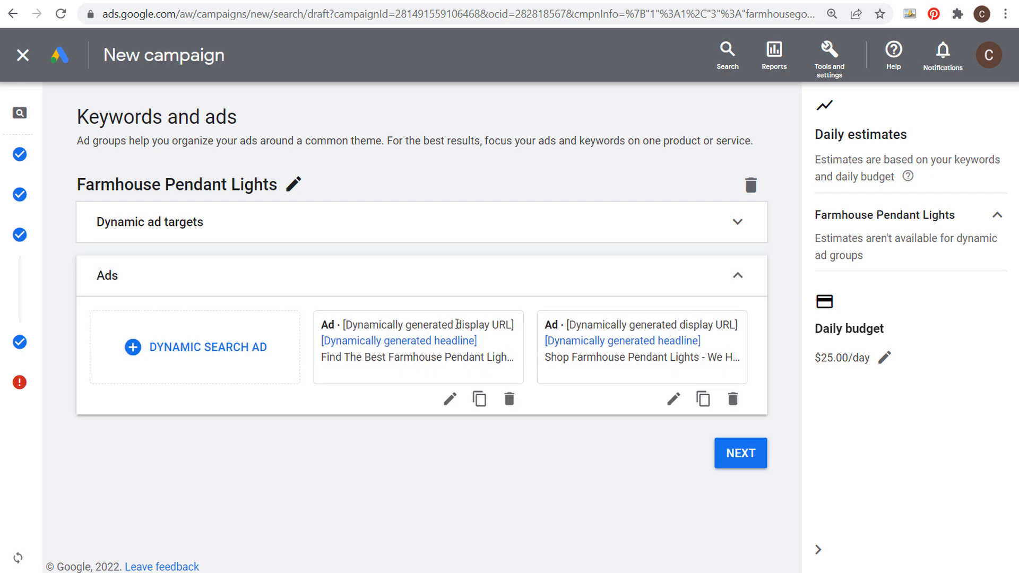
click(737, 222)
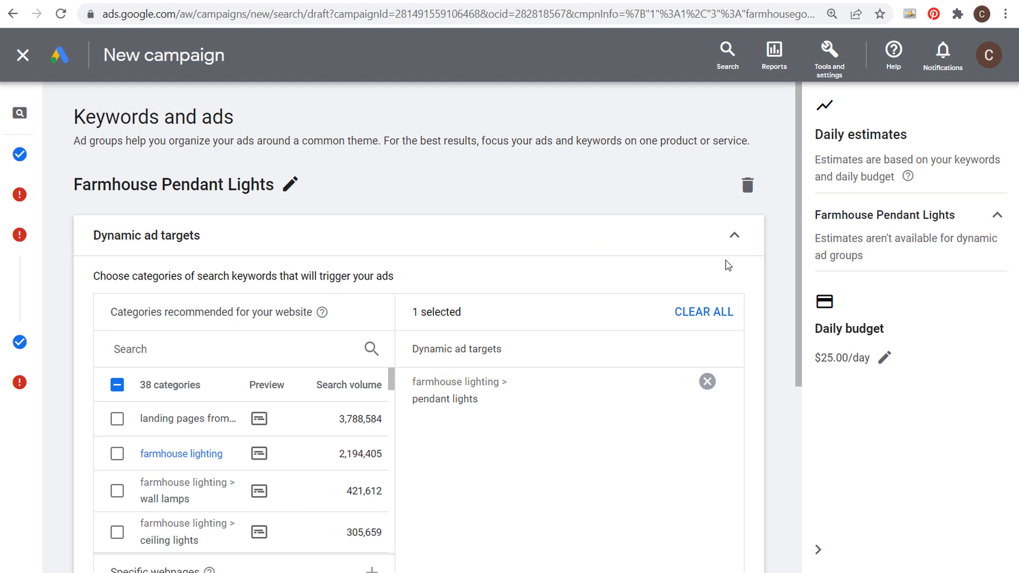
click(735, 236)
click(736, 268)
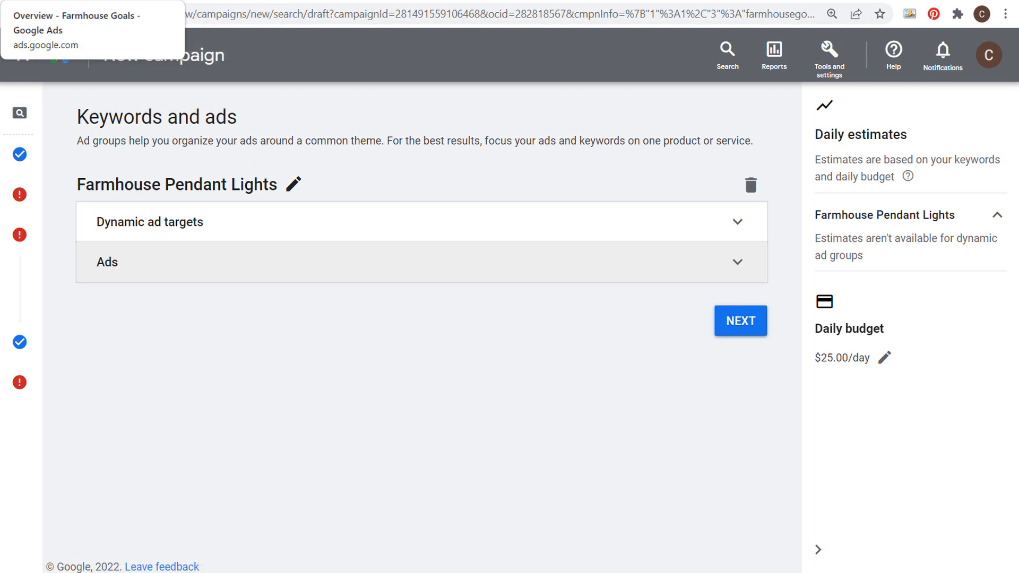
Switch to the account overview, refresh it and resume the Sales-Search-34 draft from the campaign list.
click(48, 6)
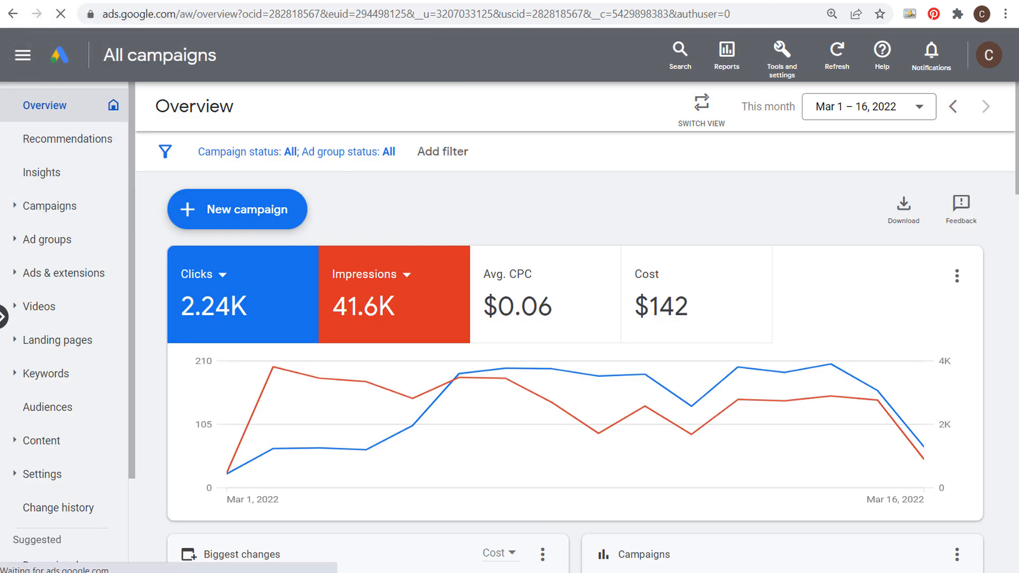
click(61, 14)
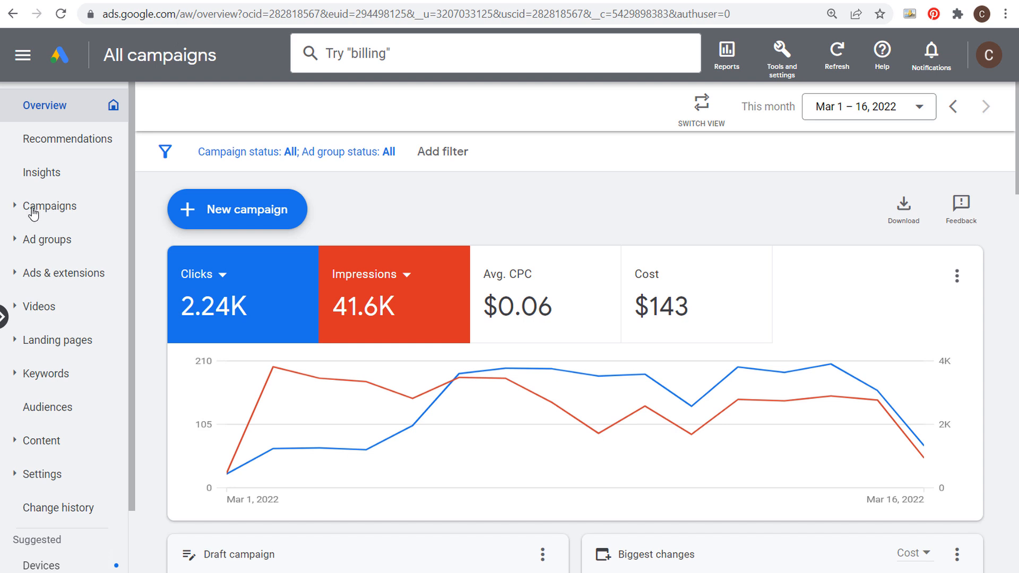
click(33, 207)
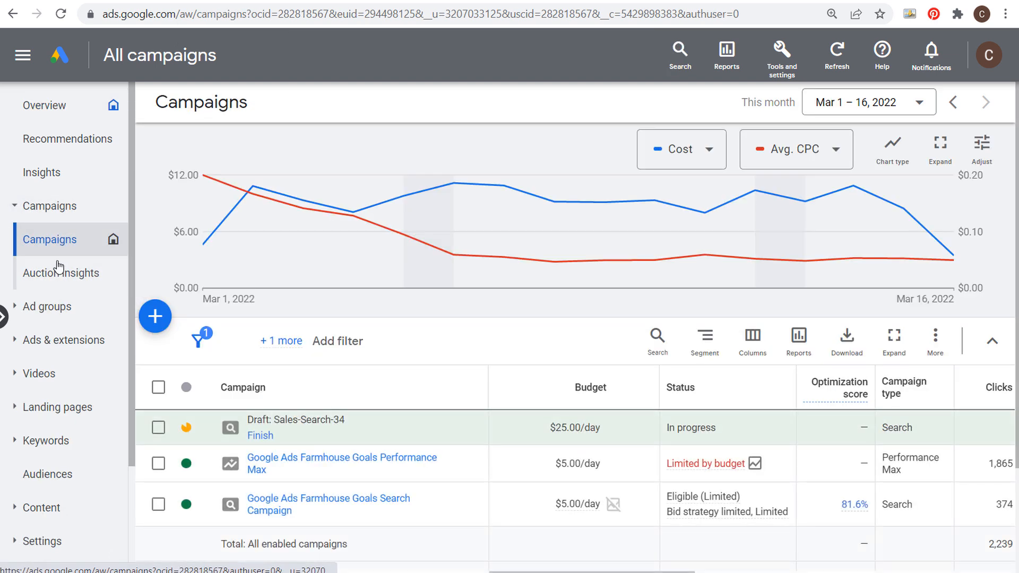
drag(252, 421, 365, 425)
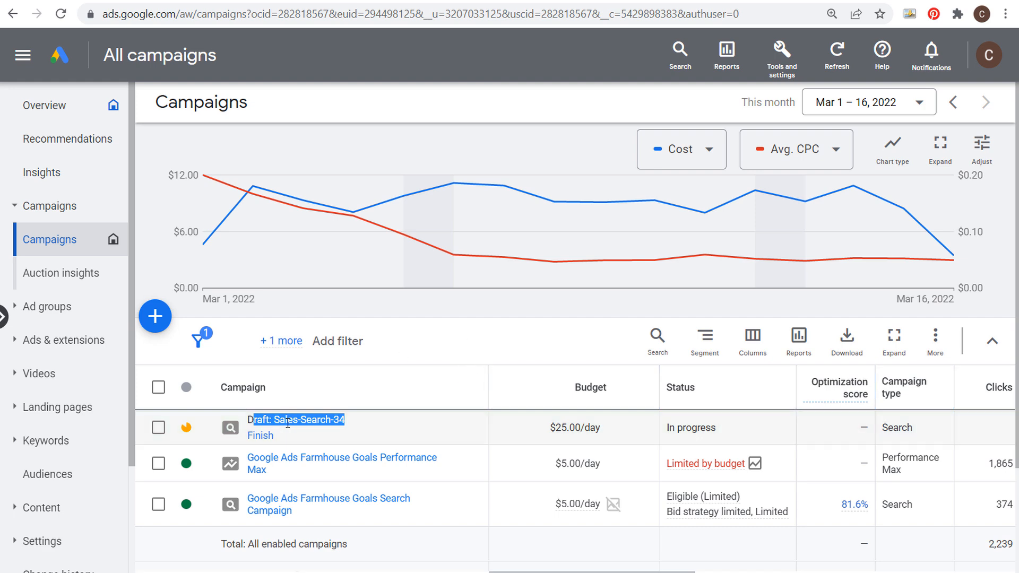
click(264, 441)
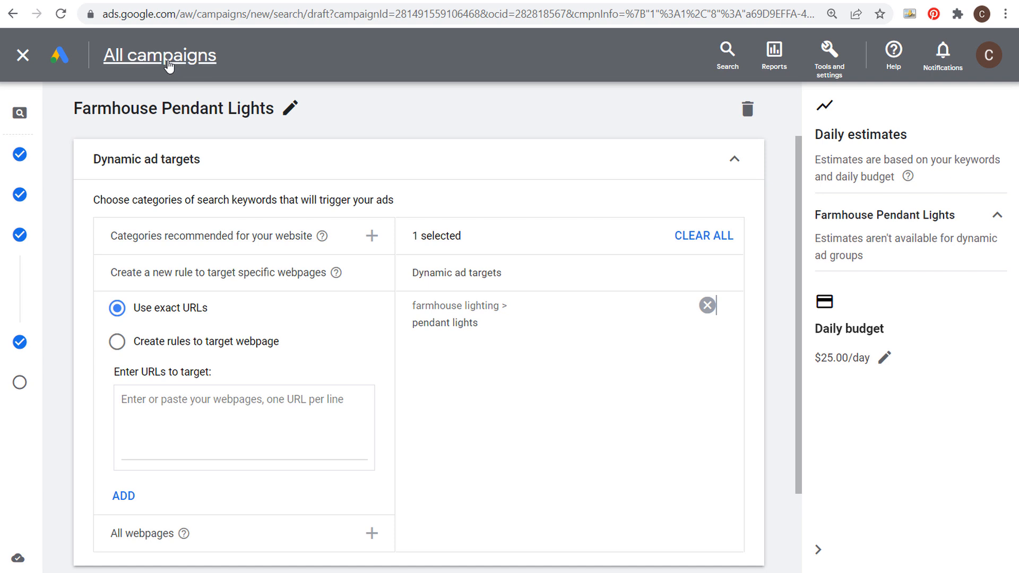
click(230, 404)
text(https://farmhousegoals.com/product-category/farmhouse-lighting/farmhouse-lighting-fixtures/farmhouse-pendant-lights/)
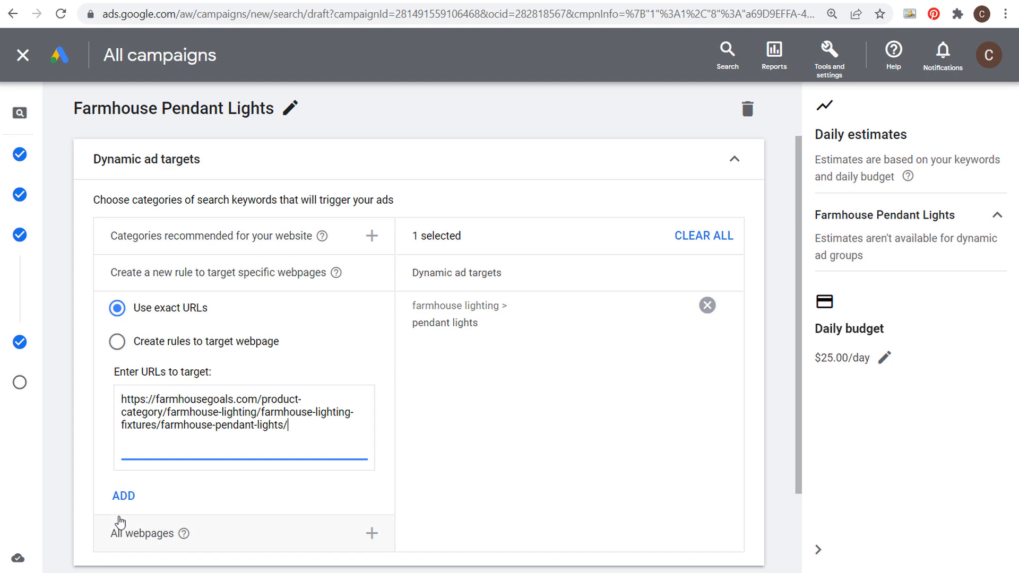
click(131, 497)
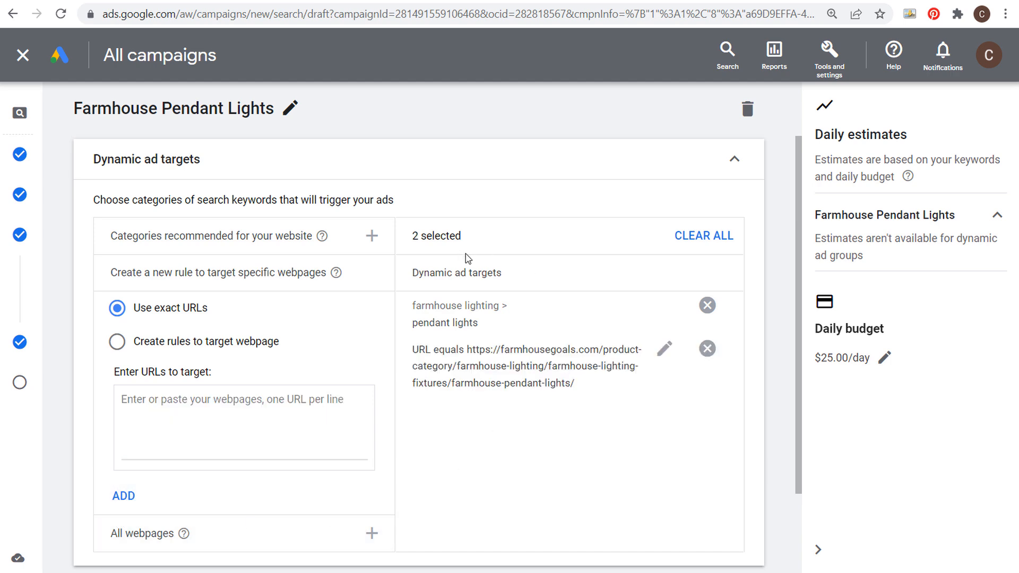
click(741, 162)
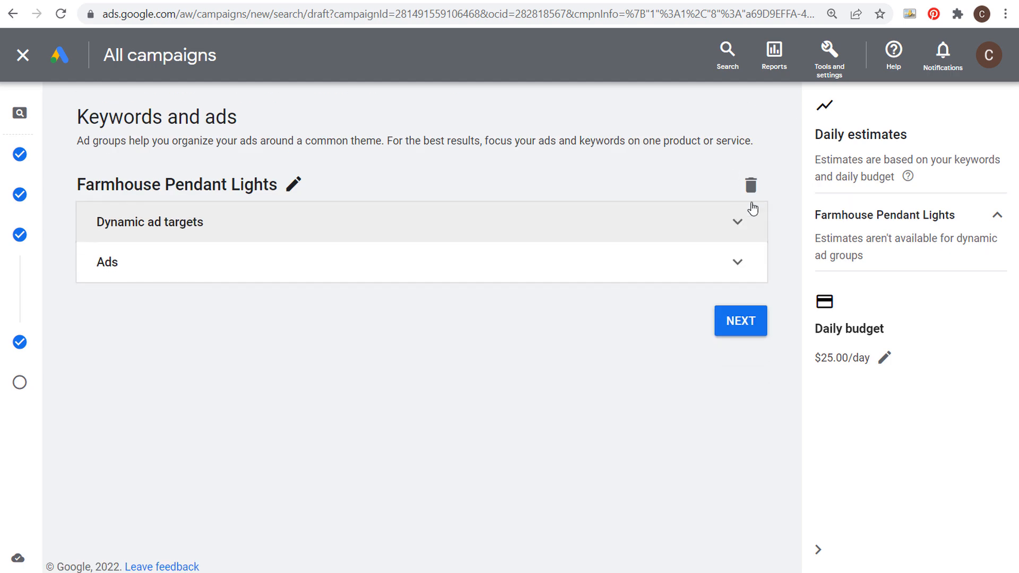
Publish the Sales-Search-34 campaign and open it from the list of all campaigns.
click(753, 261)
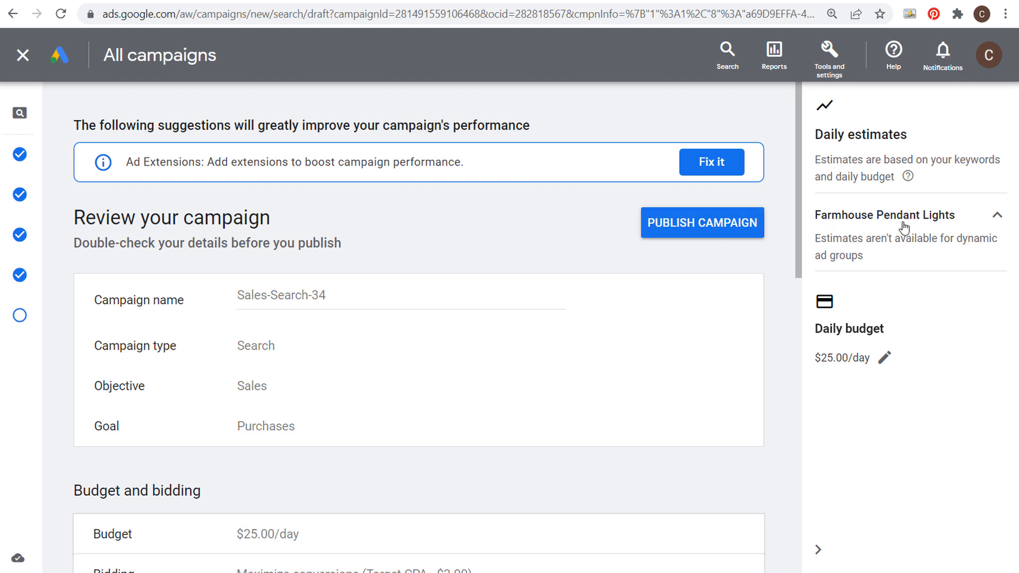
click(697, 226)
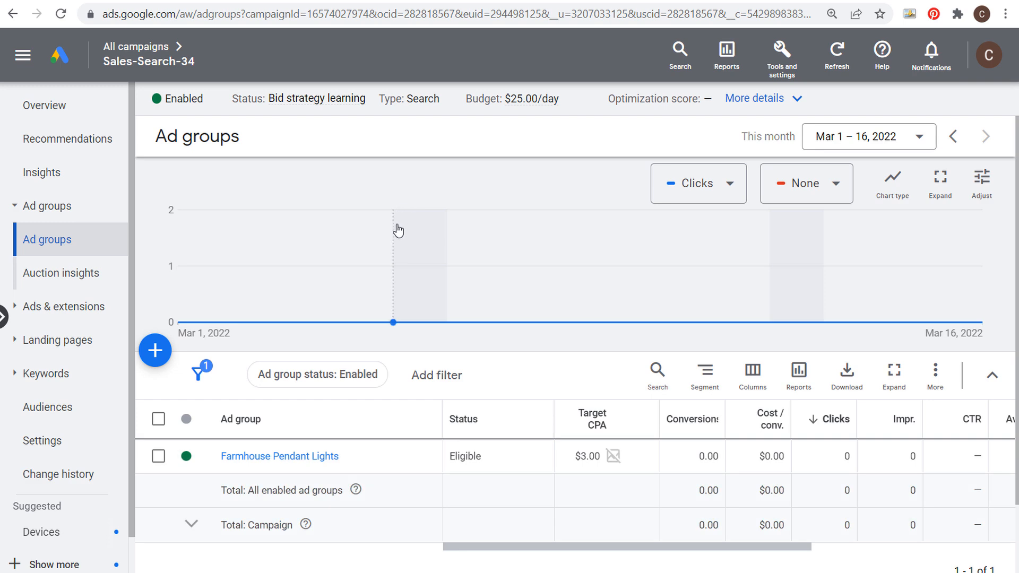
click(149, 48)
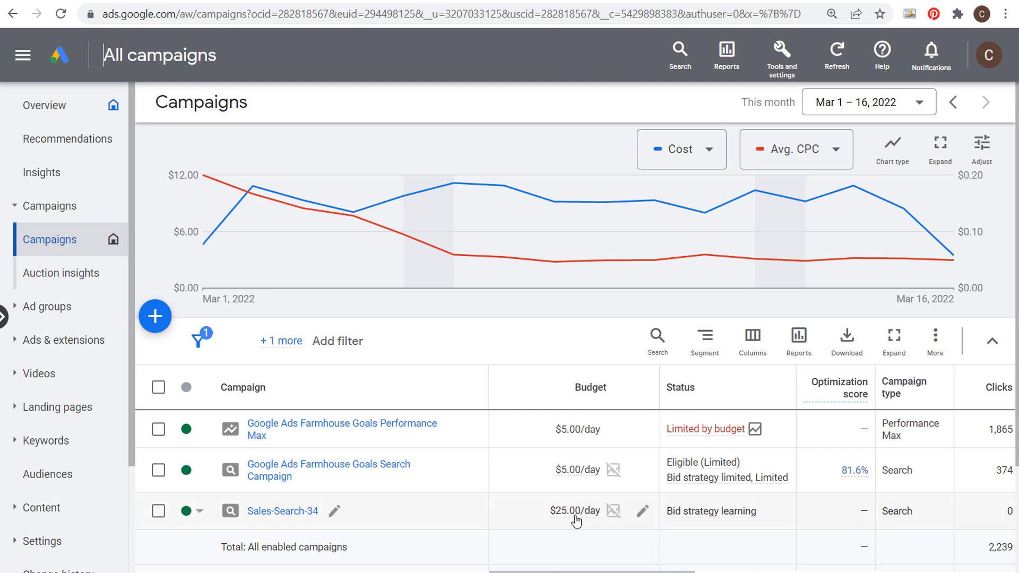
click(291, 512)
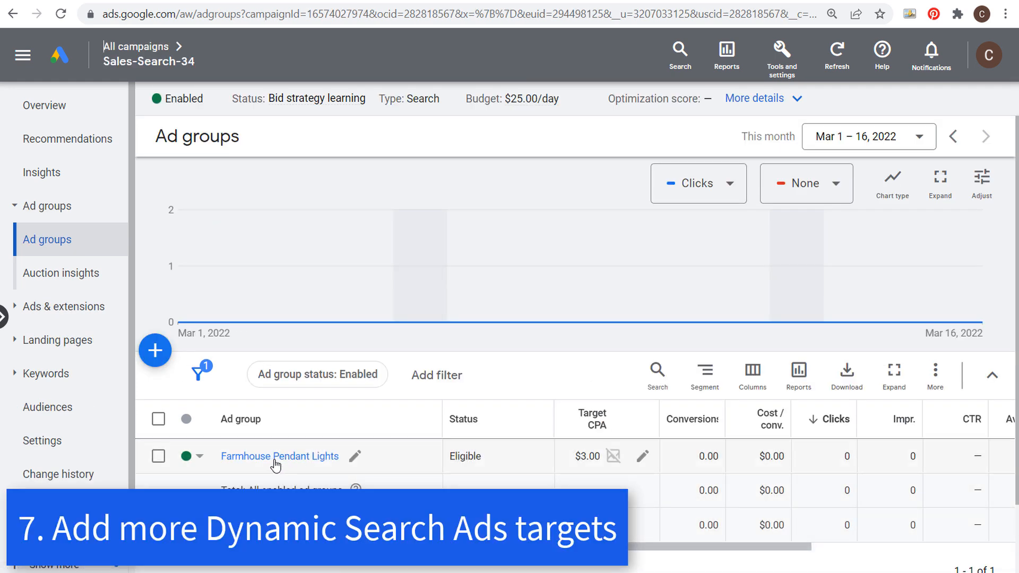
Start a new ad group in the Sales-Search-34 campaign and set its type to Dynamic.
click(154, 357)
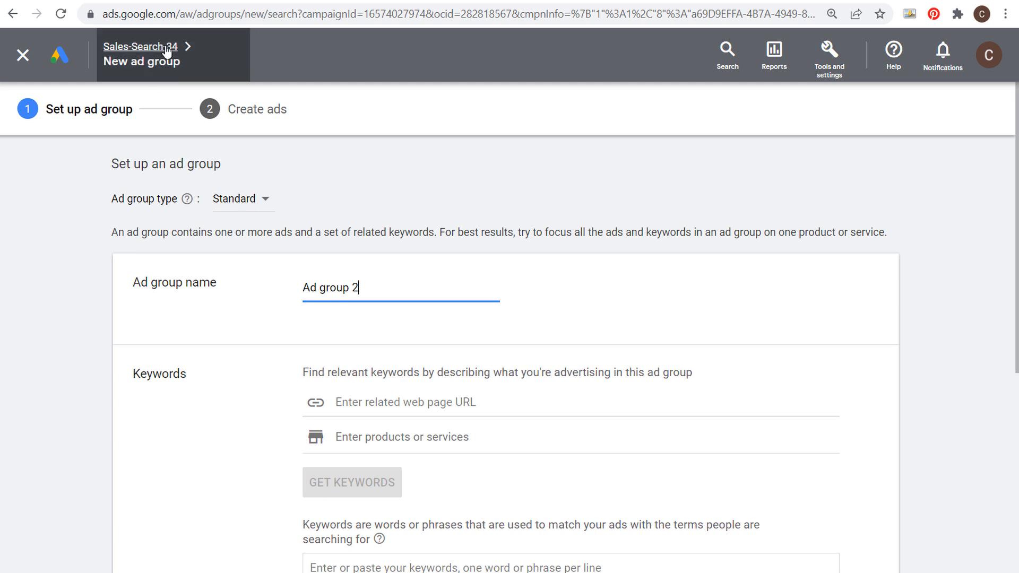
click(261, 199)
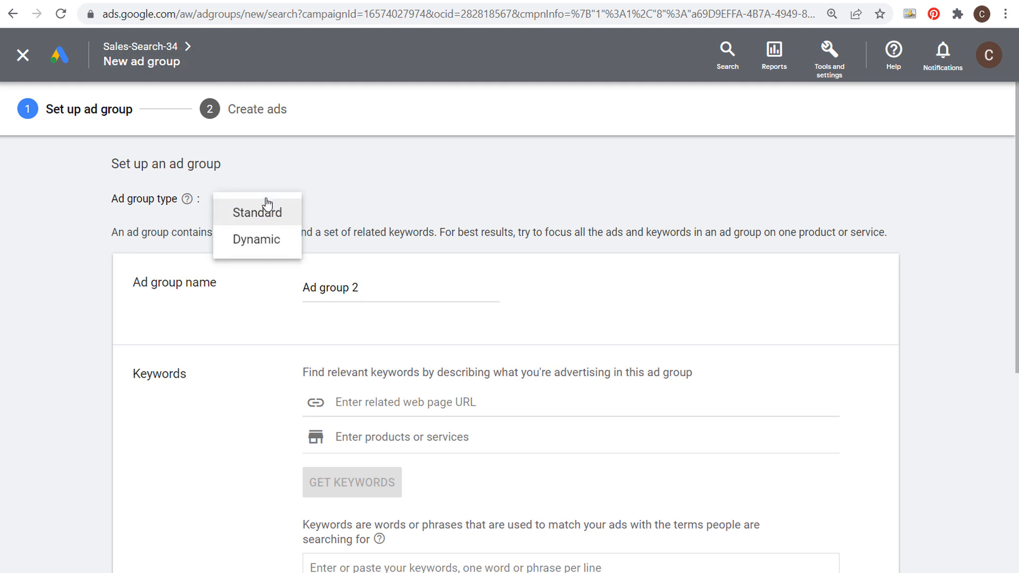
click(250, 241)
click(665, 337)
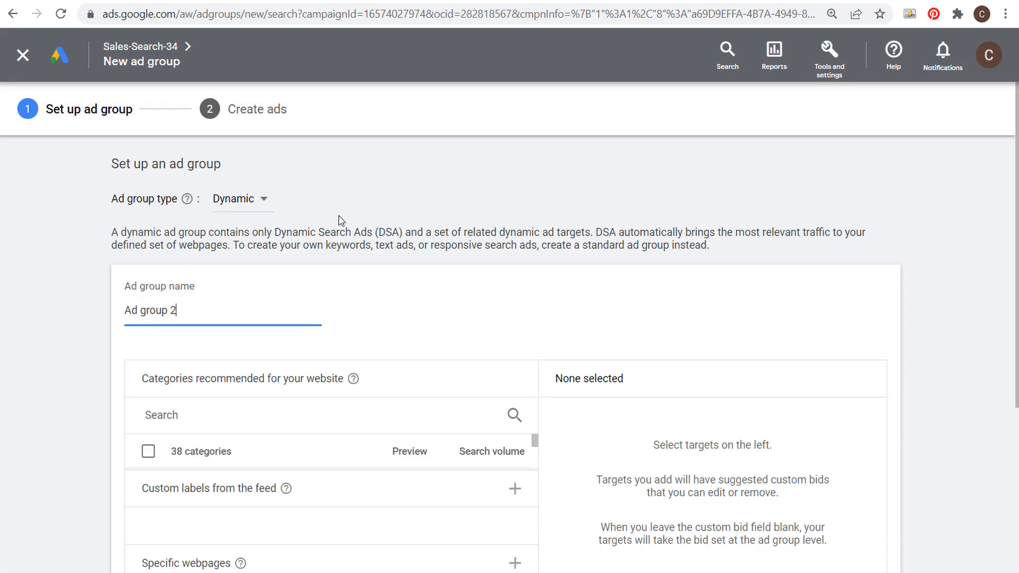
Examine the new ad group's targeting options: recommended categories, custom labels from the feed, specific webpages and all webpages.
scroll(75, 233, down, 5)
scroll(96, 228, up, 2)
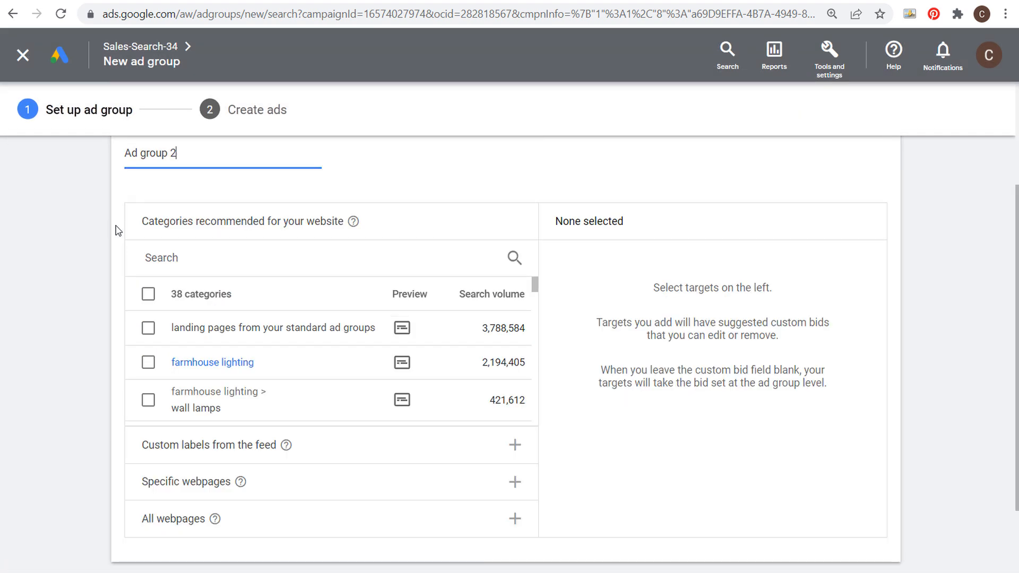
drag(149, 222, 333, 228)
scroll(130, 325, down, 2)
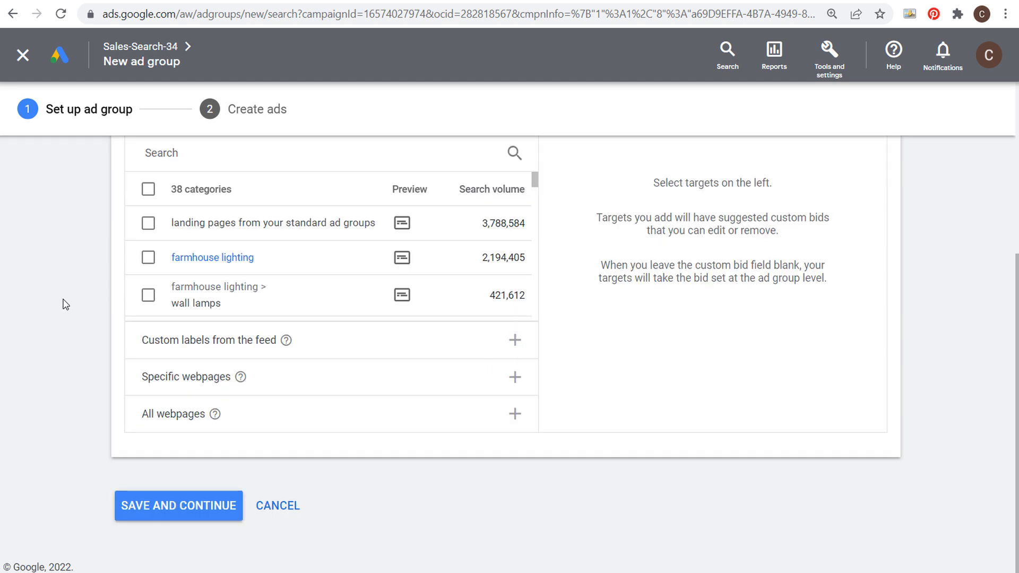
click(207, 340)
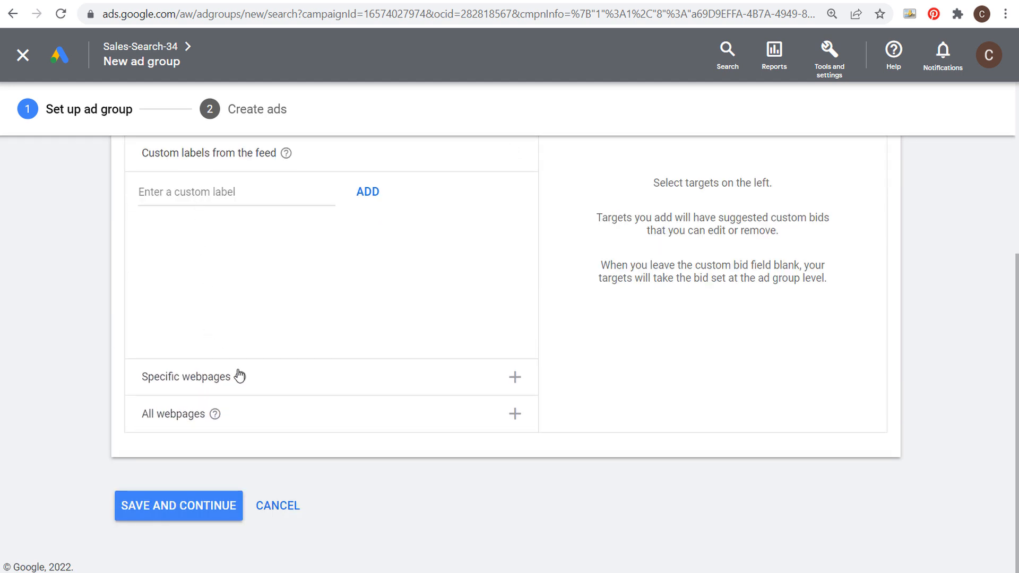
click(296, 377)
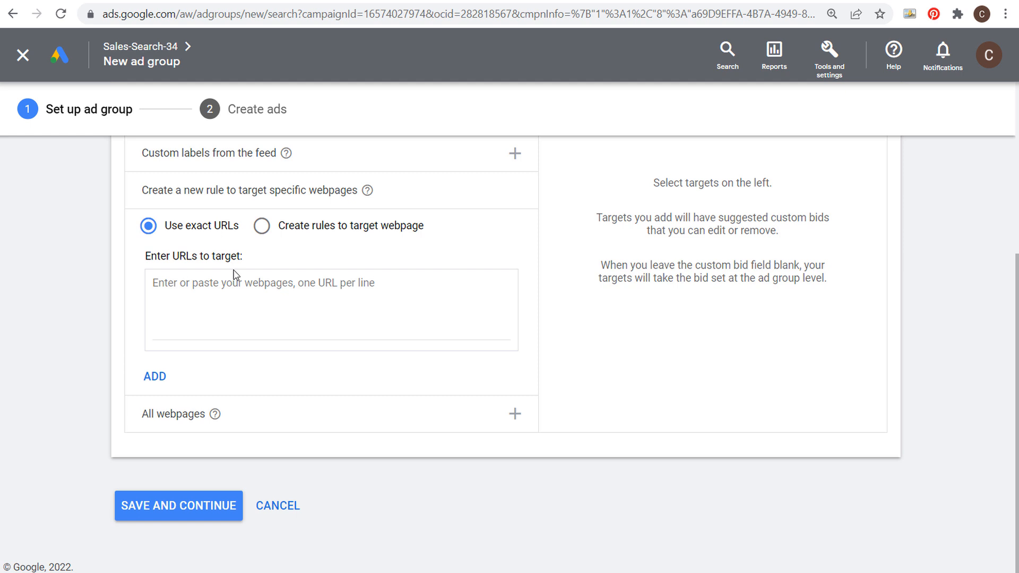
click(291, 424)
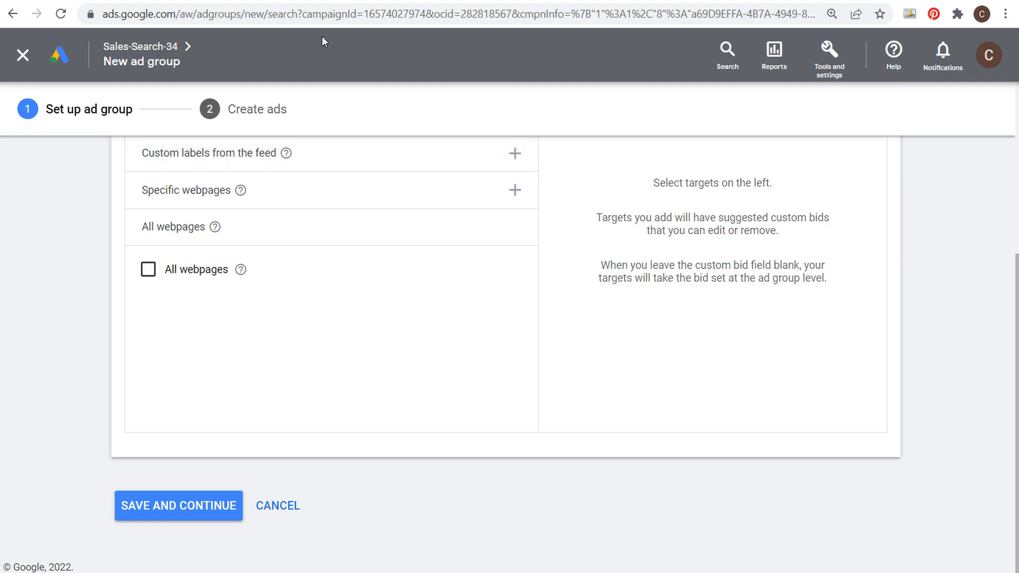
Switch to the WordPress product categories page and look through the store's category list for possible ad targets.
click(280, 0)
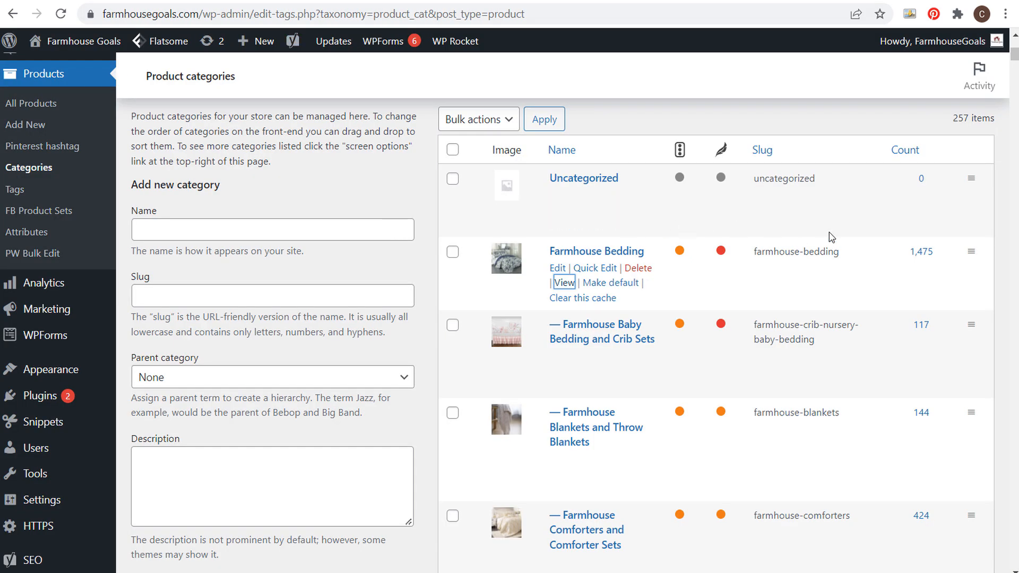
scroll(836, 224, down, 2)
scroll(836, 224, down, 15)
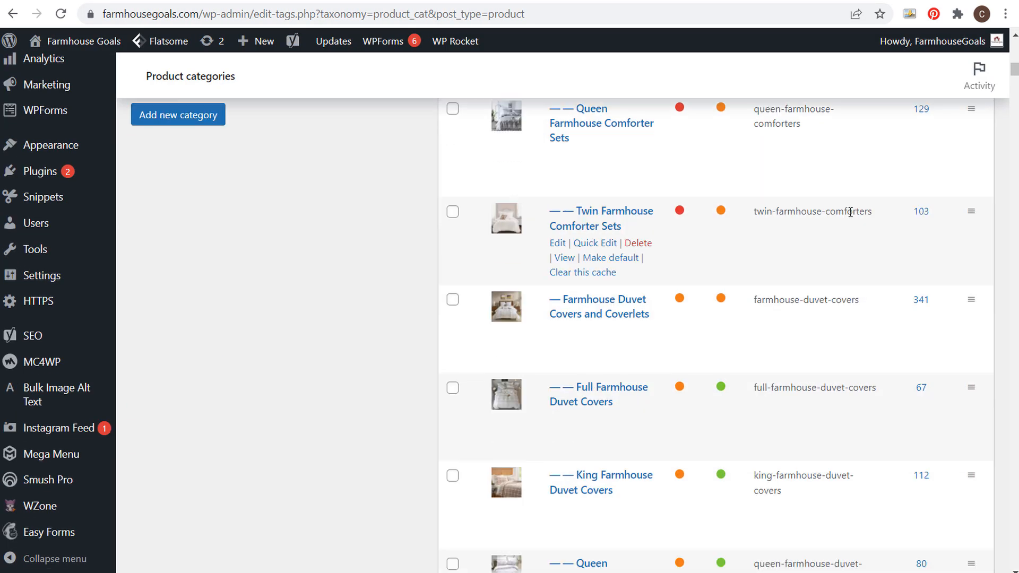
scroll(851, 223, down, 15)
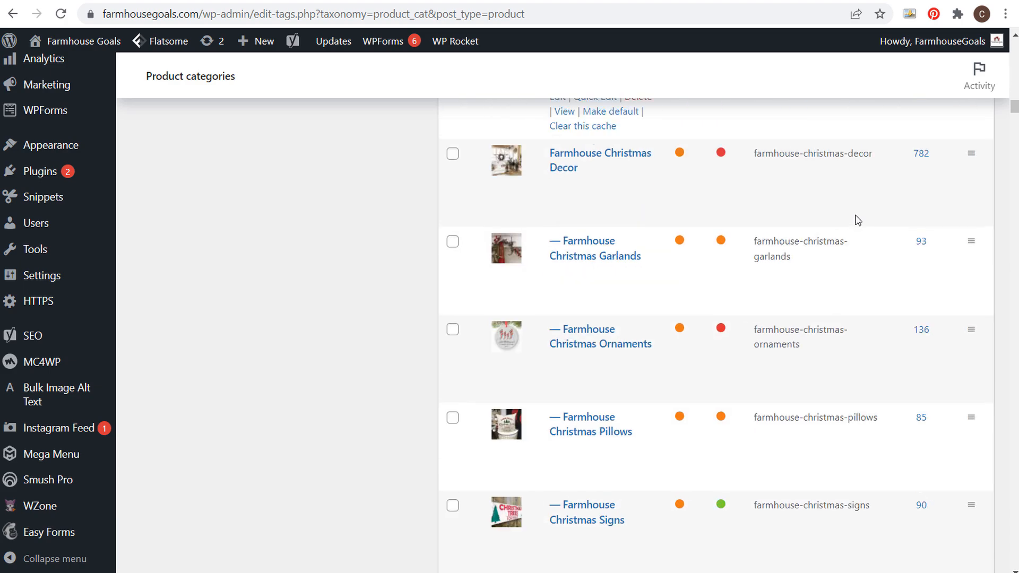
scroll(857, 214, down, 5)
drag(1011, 137, 1011, 48)
scroll(945, 395, down, 2)
drag(954, 348, 975, 346)
click(871, 355)
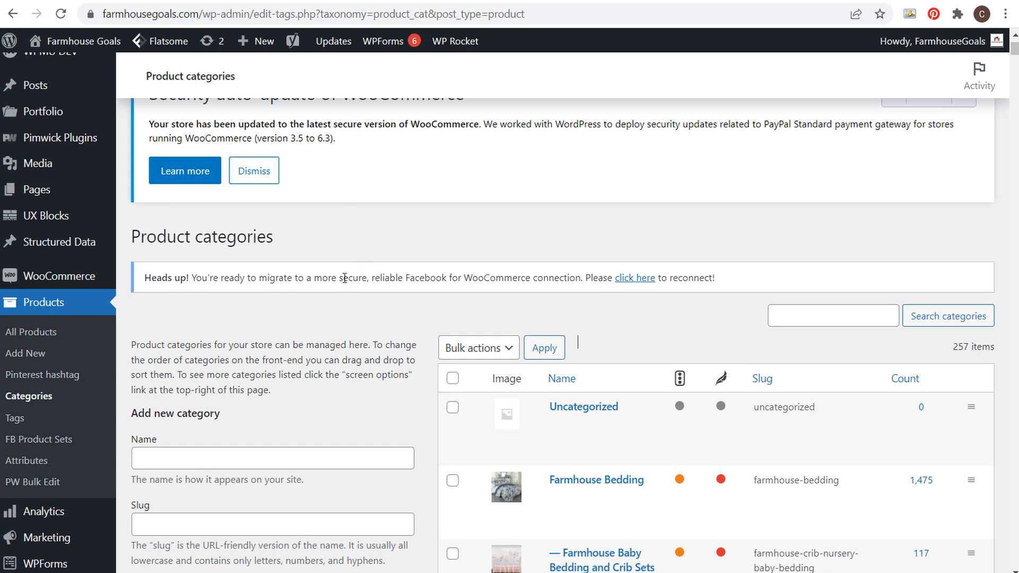
Look through the product categories and copy the link address of the Farmhouse Bedding category page.
scroll(350, 343, down, 4)
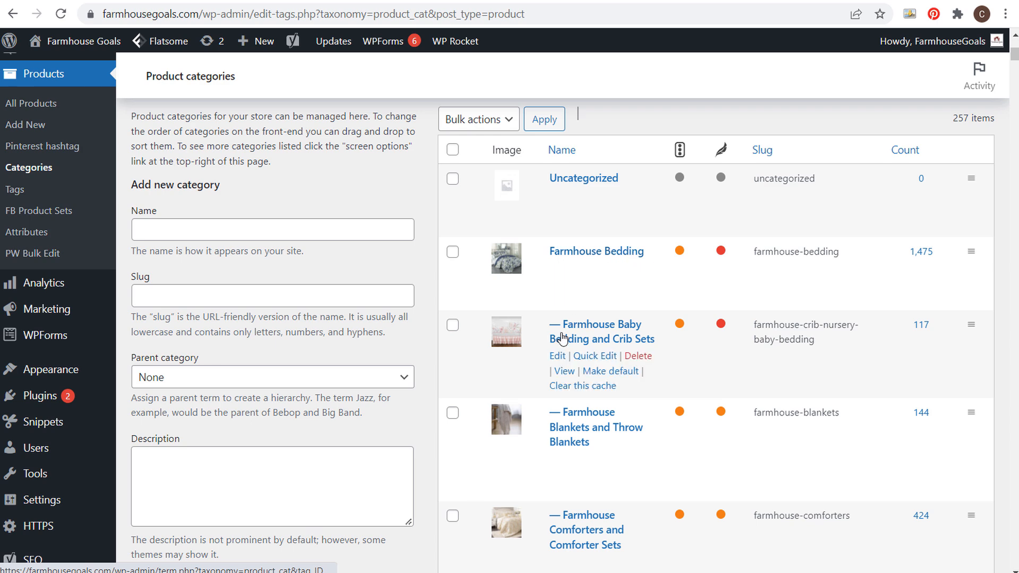
scroll(836, 329, down, 7)
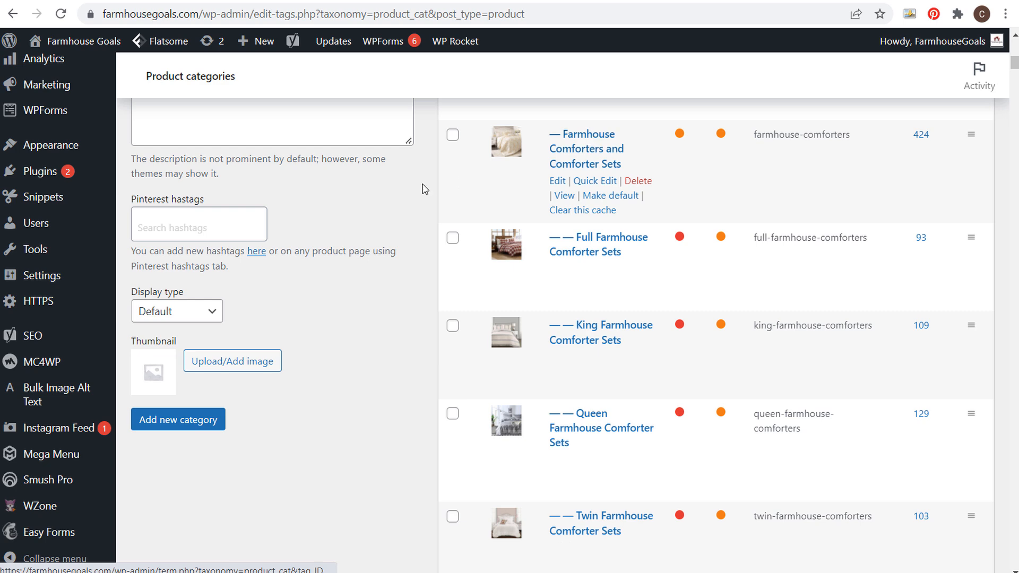
scroll(386, 205, up, 5)
scroll(349, 220, up, 2)
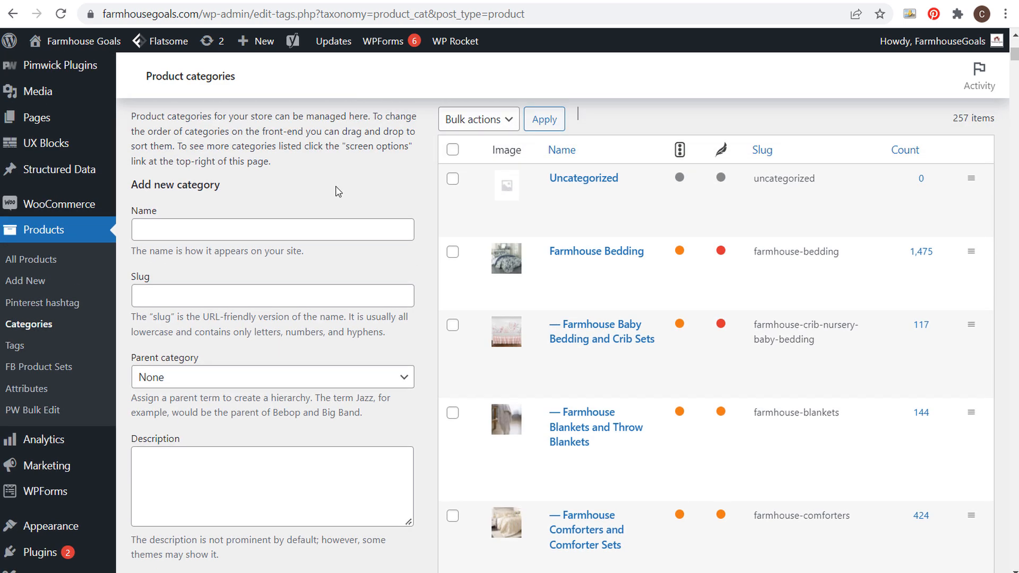
right_click(566, 288)
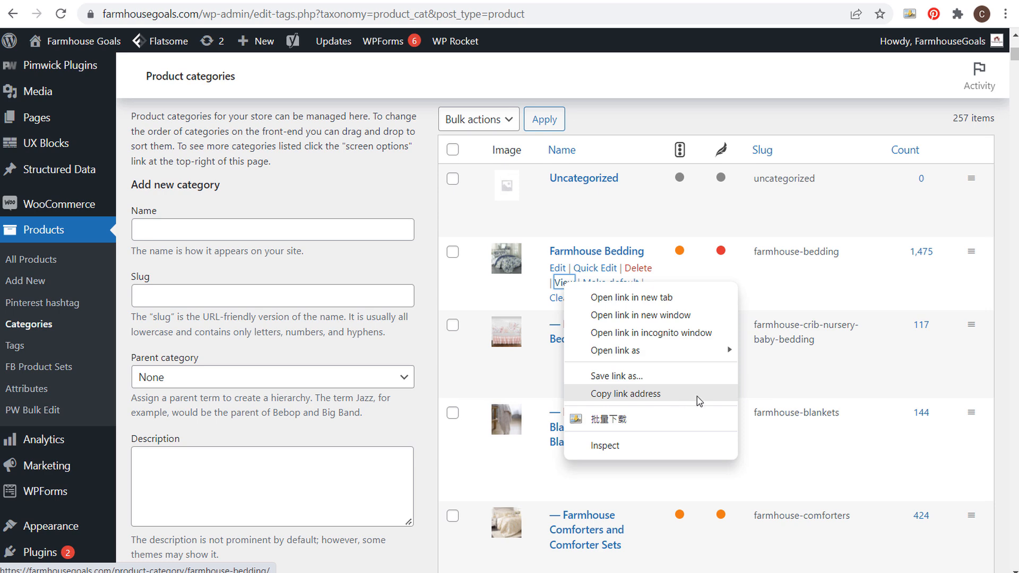
click(625, 393)
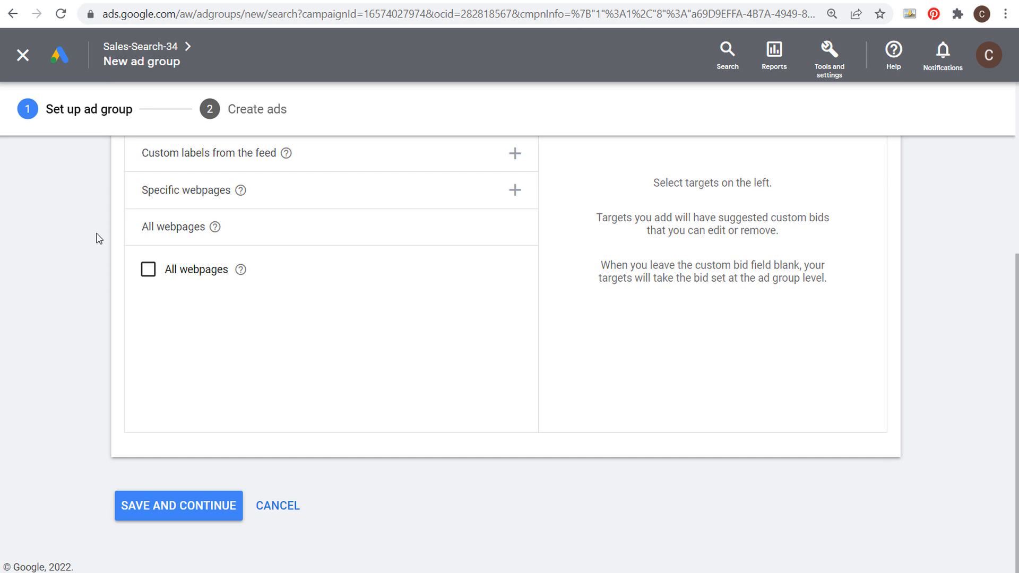
click(346, 193)
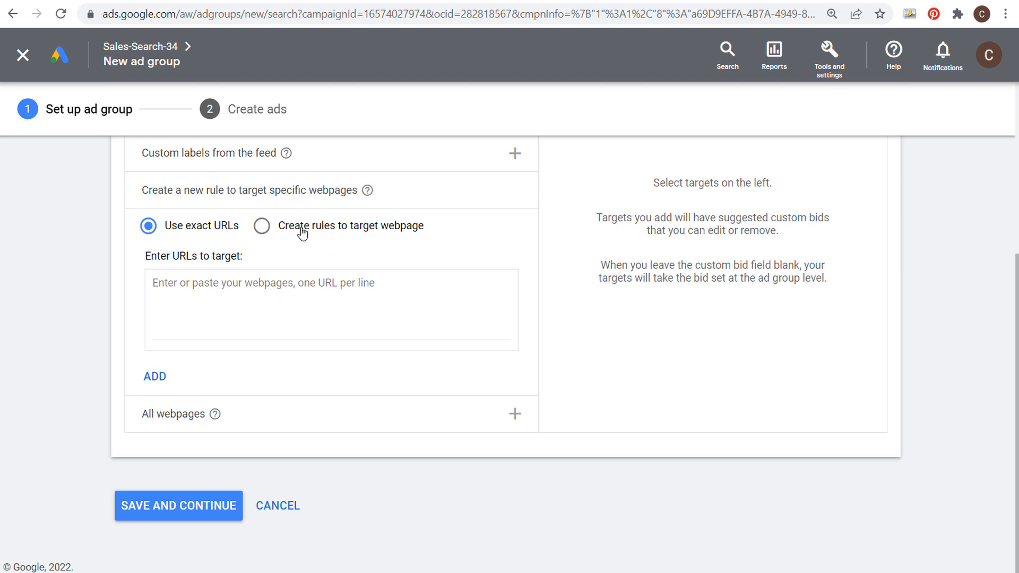
click(262, 227)
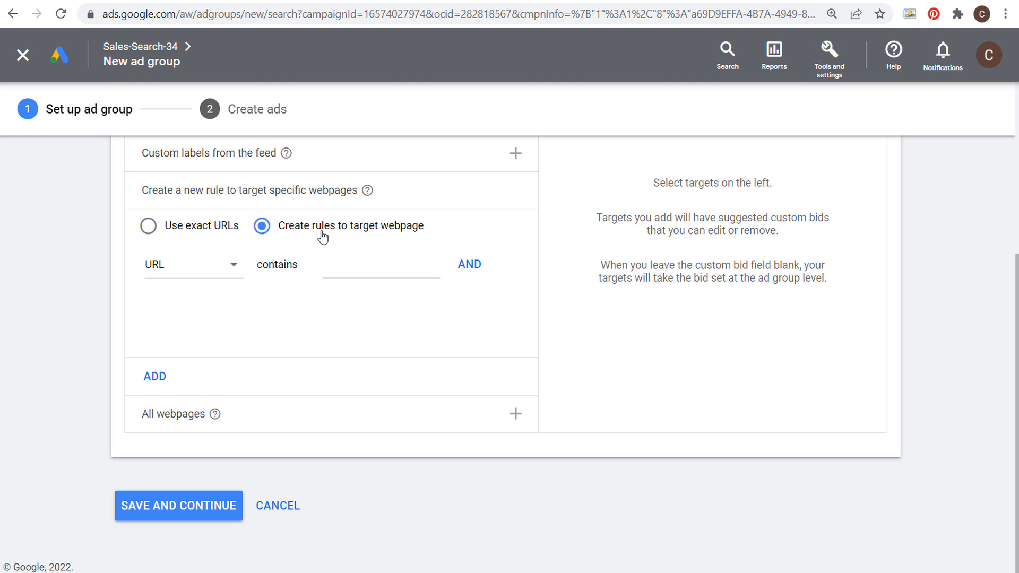
click(144, 226)
click(235, 285)
key(ctrl+v)
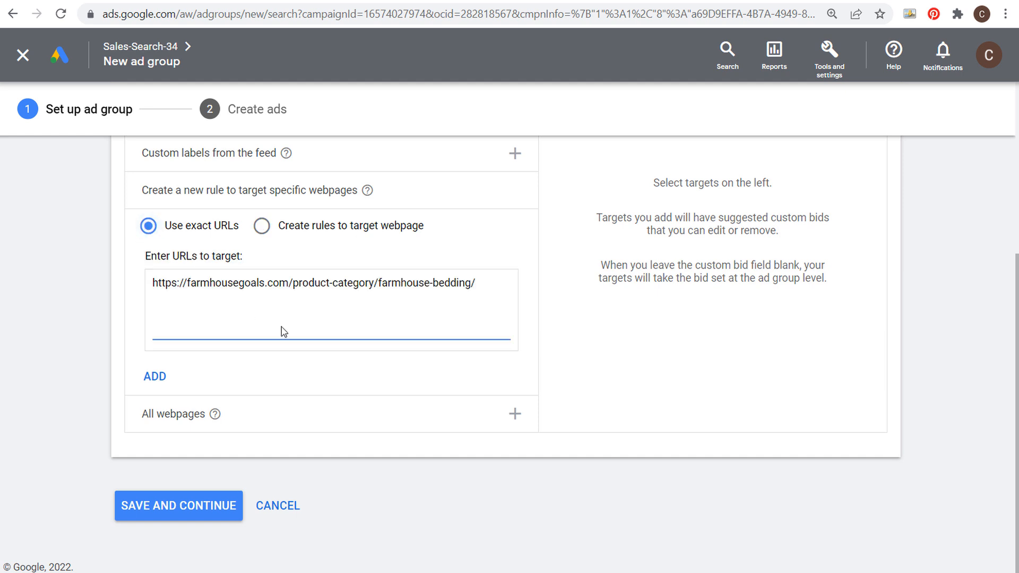
Add a rule-based dynamic ad target for webpages whose URL contains "bedding".
drag(434, 284, 471, 283)
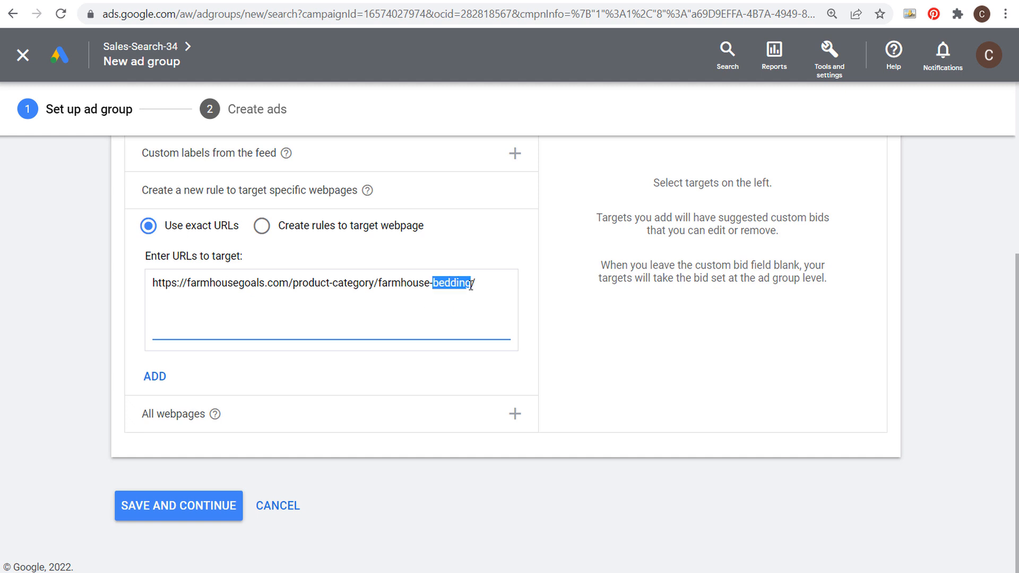
click(262, 227)
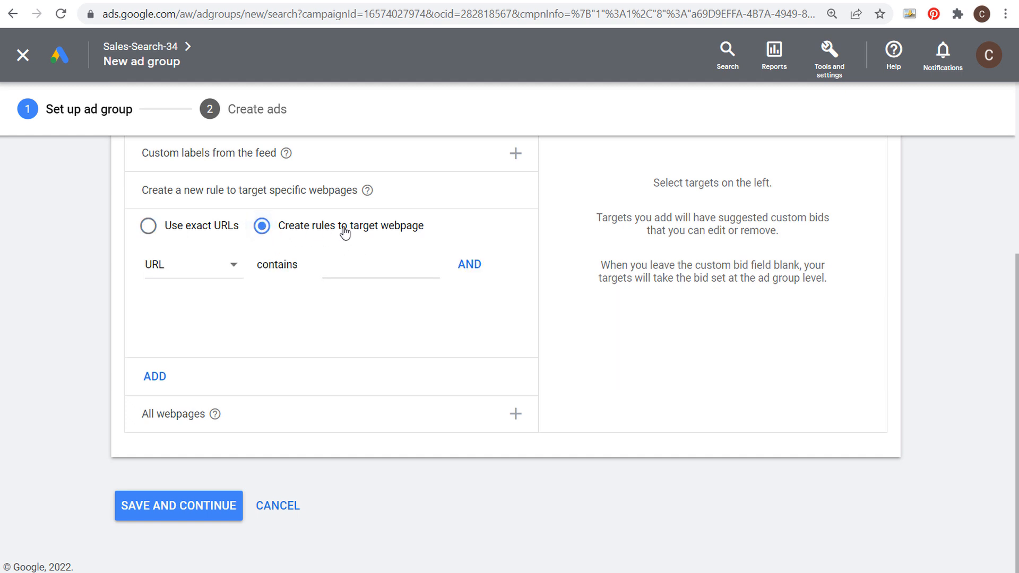
click(352, 272)
text(bedding)
click(88, 282)
drag(383, 265, 318, 271)
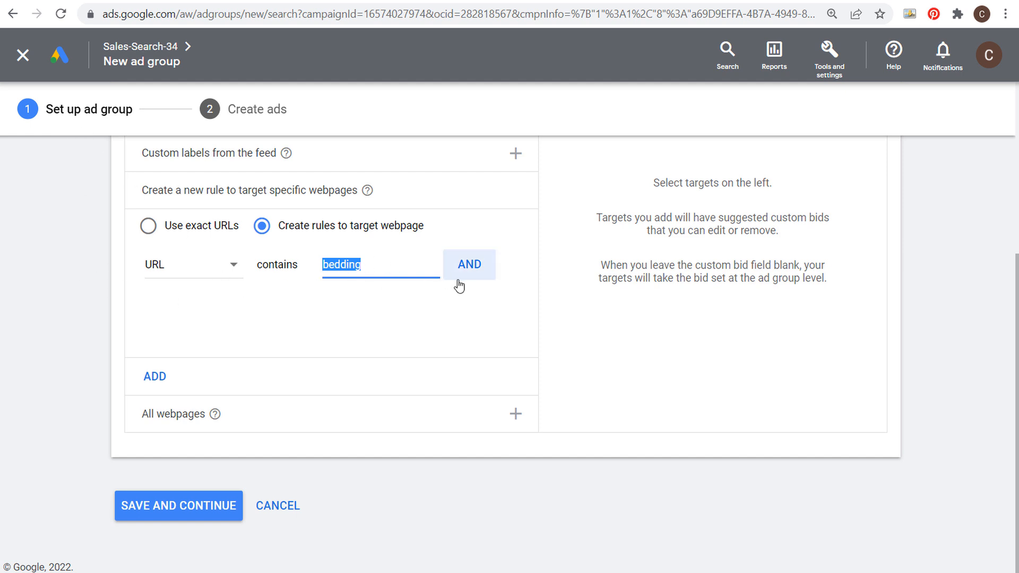
click(162, 377)
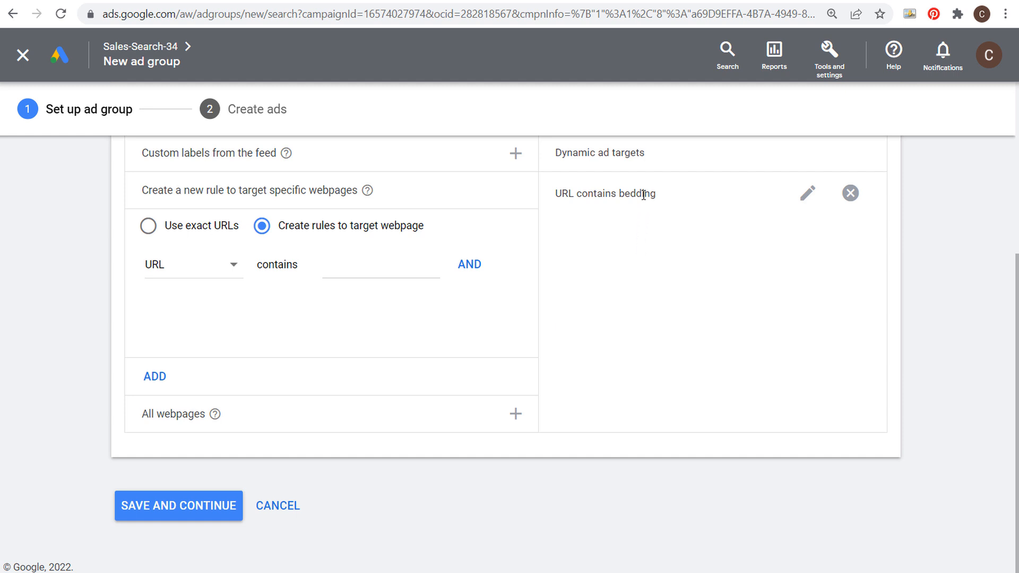
scroll(644, 195, up, 2)
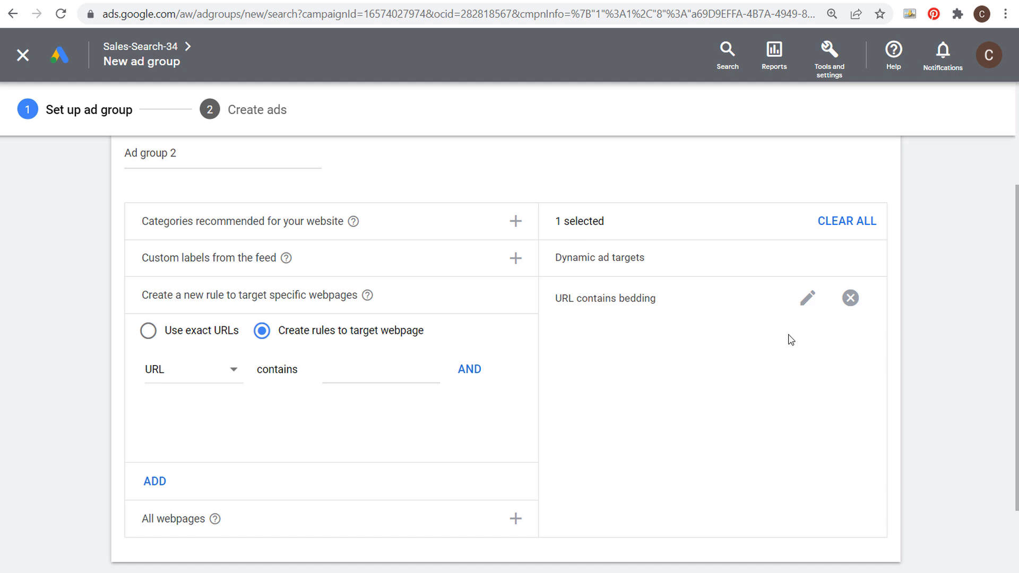
Remove the "URL contains bedding" target and add the exact farmhouse-bedding category URL as the dynamic ad target.
click(148, 331)
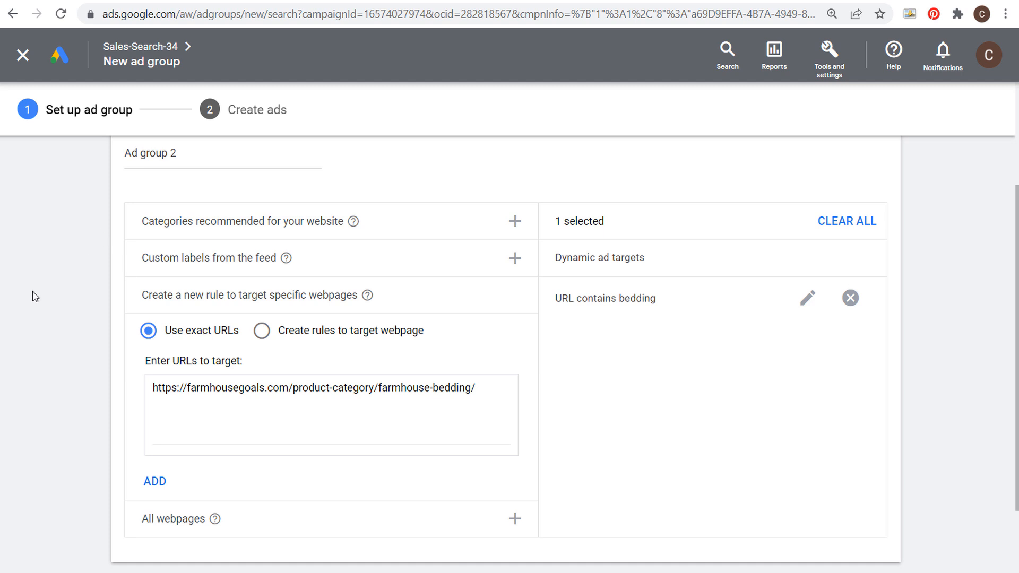
click(851, 298)
click(154, 488)
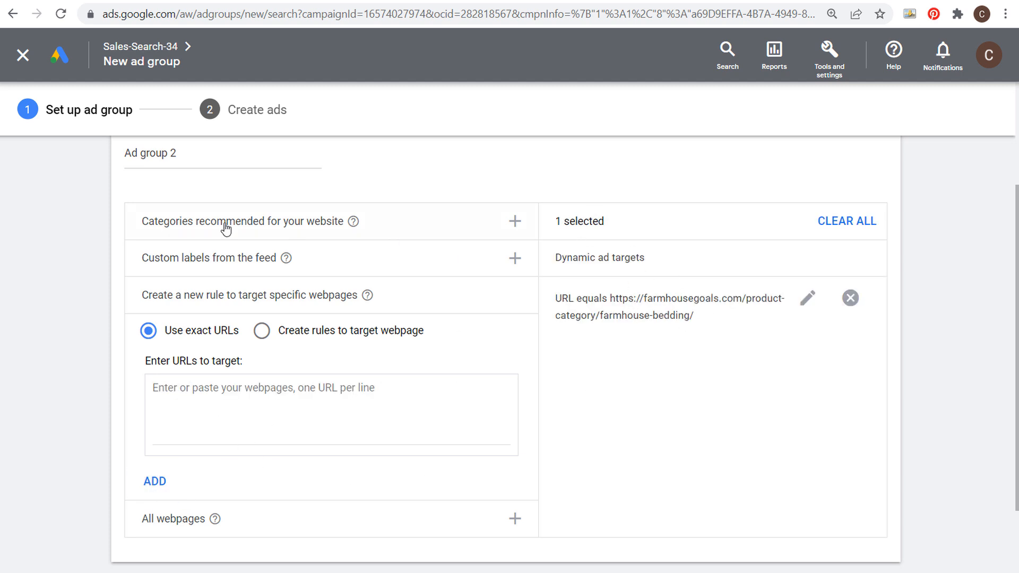
Name the ad group Farmhouse Bedding, check its type and target, and save it to continue to ad creation.
drag(200, 154, 76, 163)
text(Farmhouse Bedding)
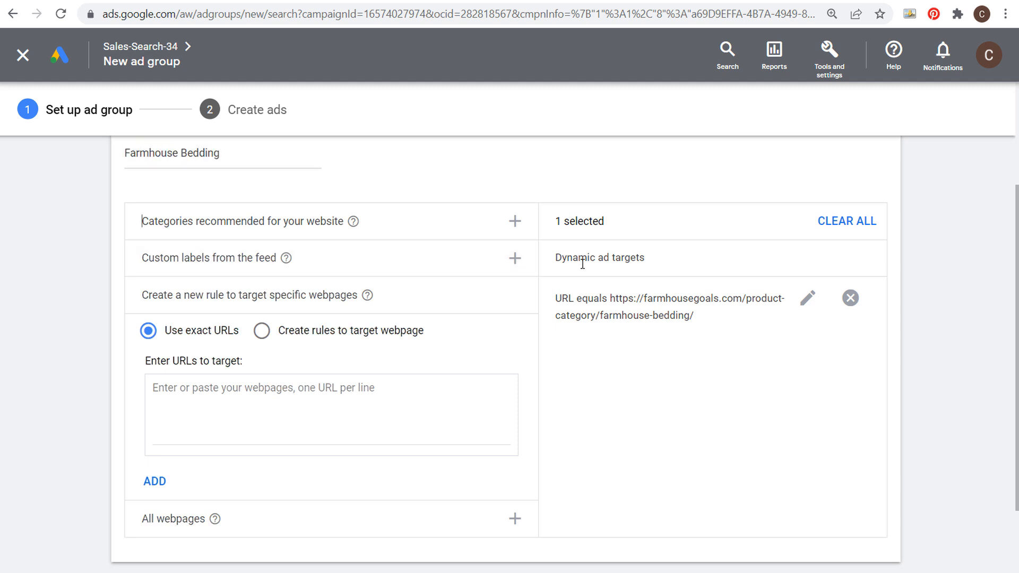
scroll(216, 202, up, 2)
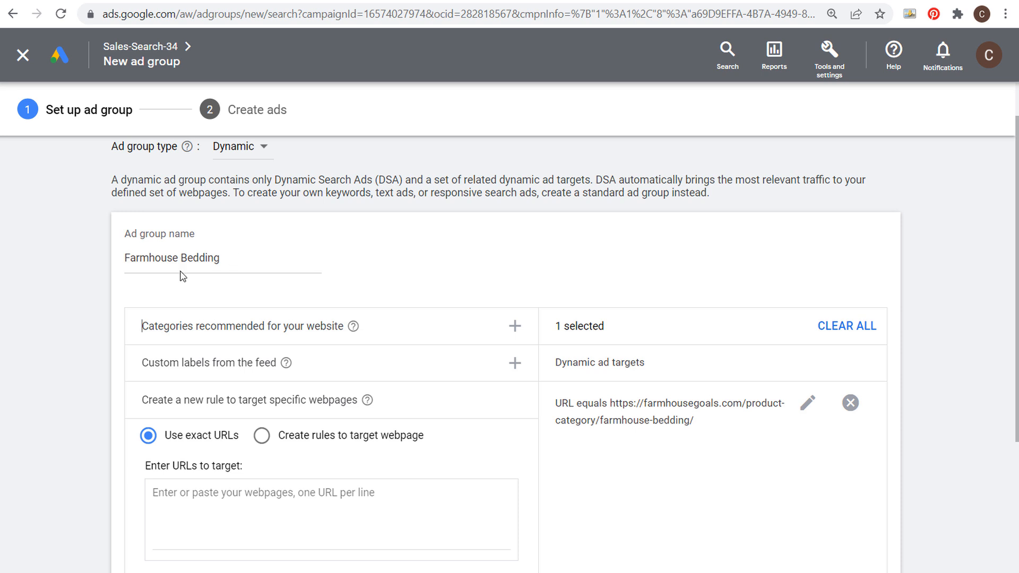
scroll(106, 318, down, 2)
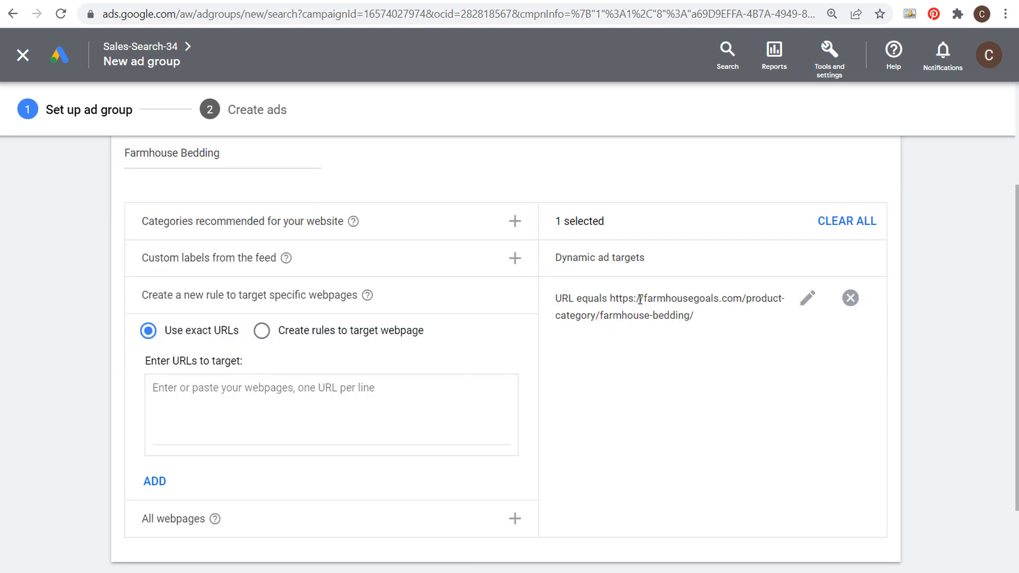
scroll(65, 310, down, 2)
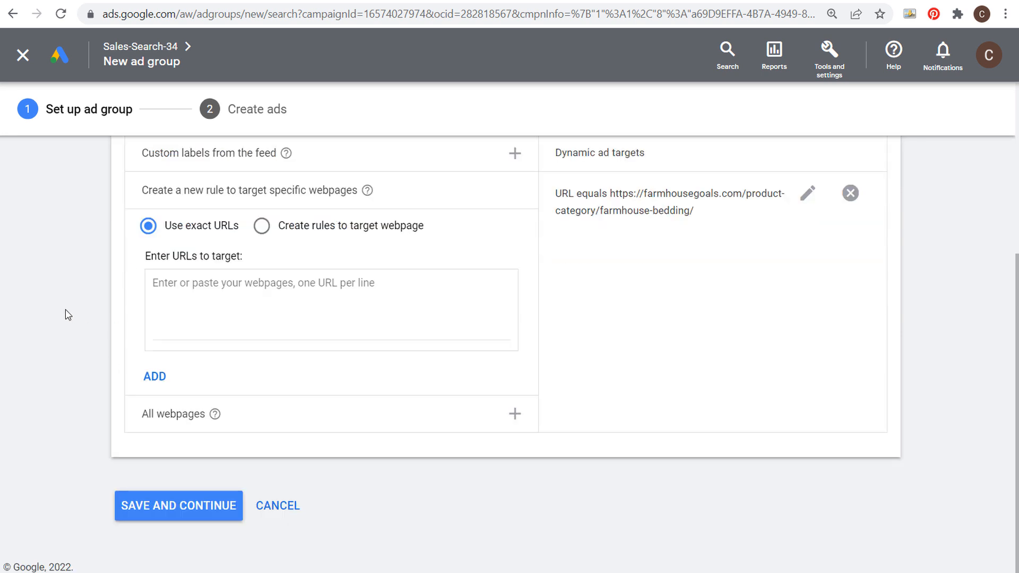
click(180, 506)
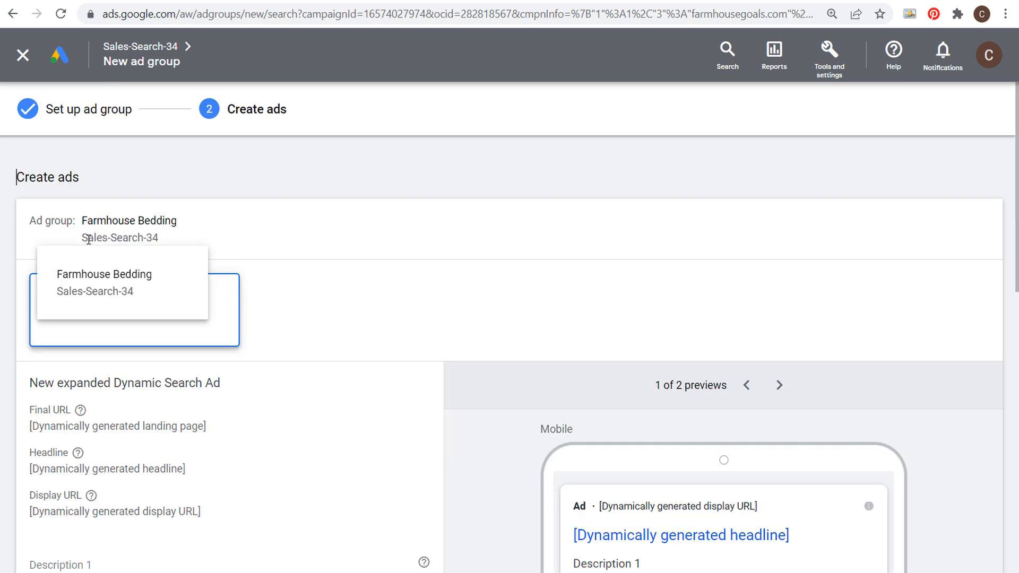
Set ad descriptions: "Find The Best Farmhouse Bedding Sets For Your Master Bedroom, Guest Room, and More!"; "Shop The Best Farmhouse Themed Bedding Including Comforters, Quilts, and More.".
scroll(428, 320, down, 4)
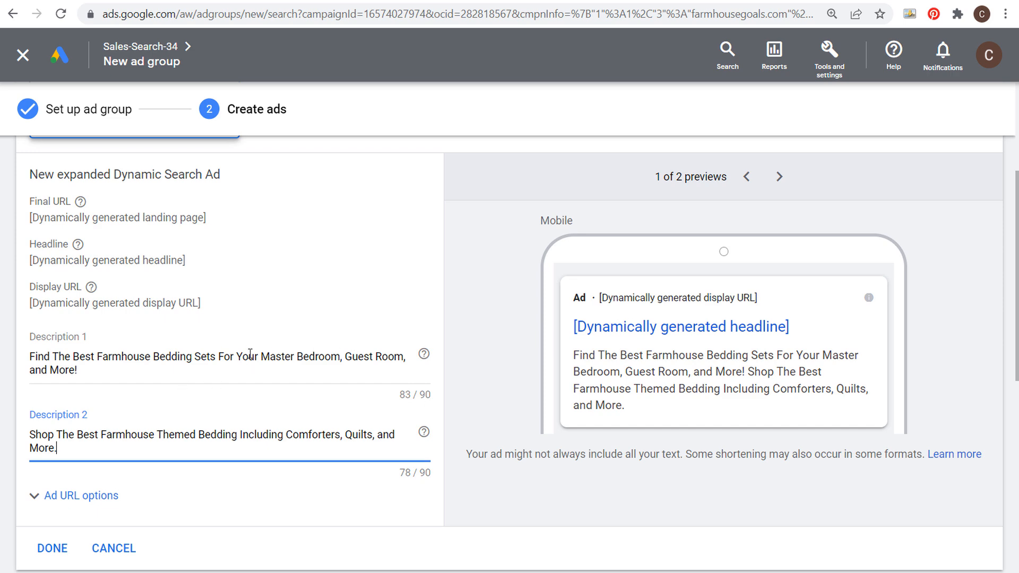
click(48, 550)
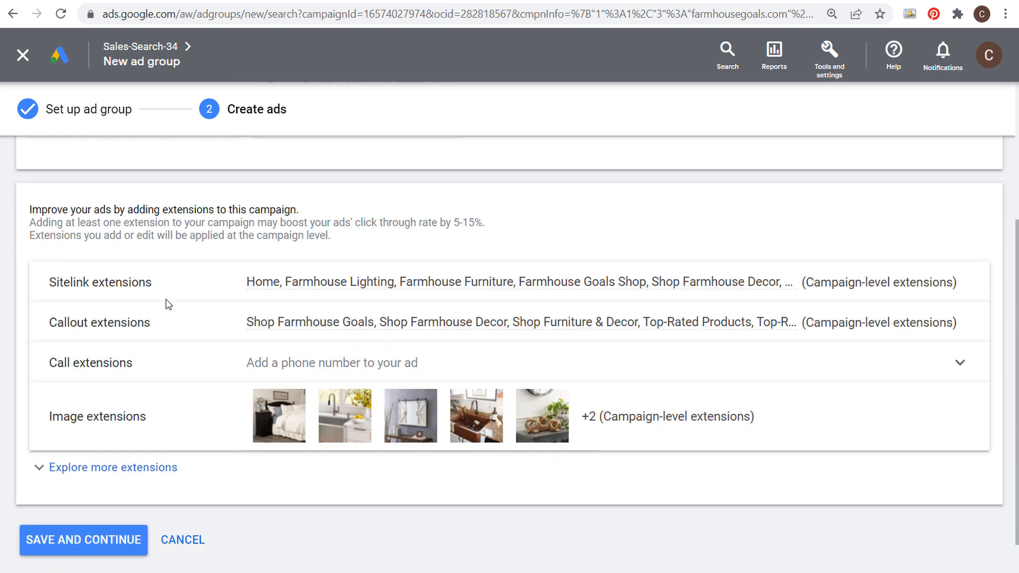
Review the bedding ad and the campaign-level extensions, and save the Farmhouse Bedding ad group.
scroll(164, 313, up, 2)
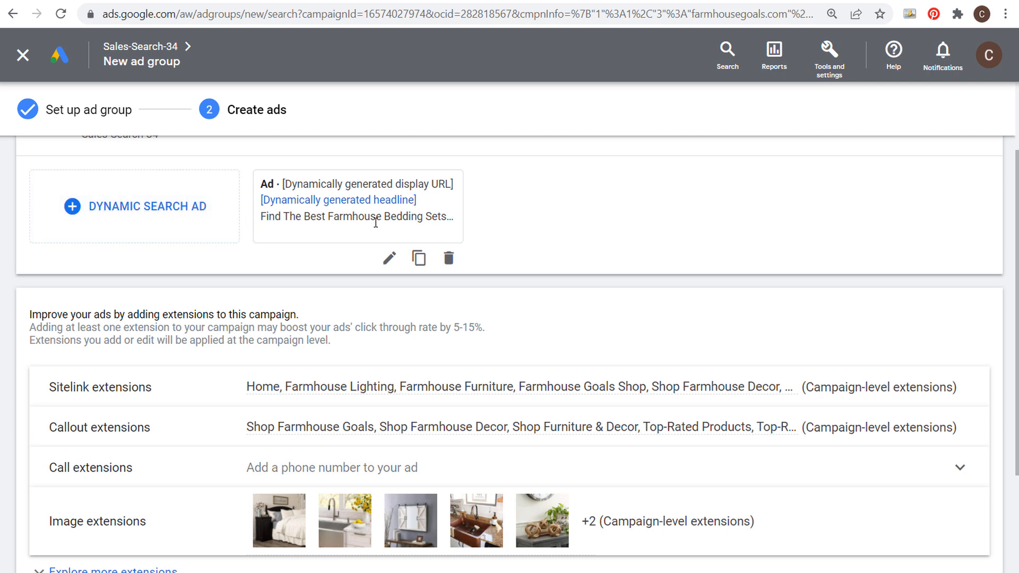
scroll(527, 225, up, 2)
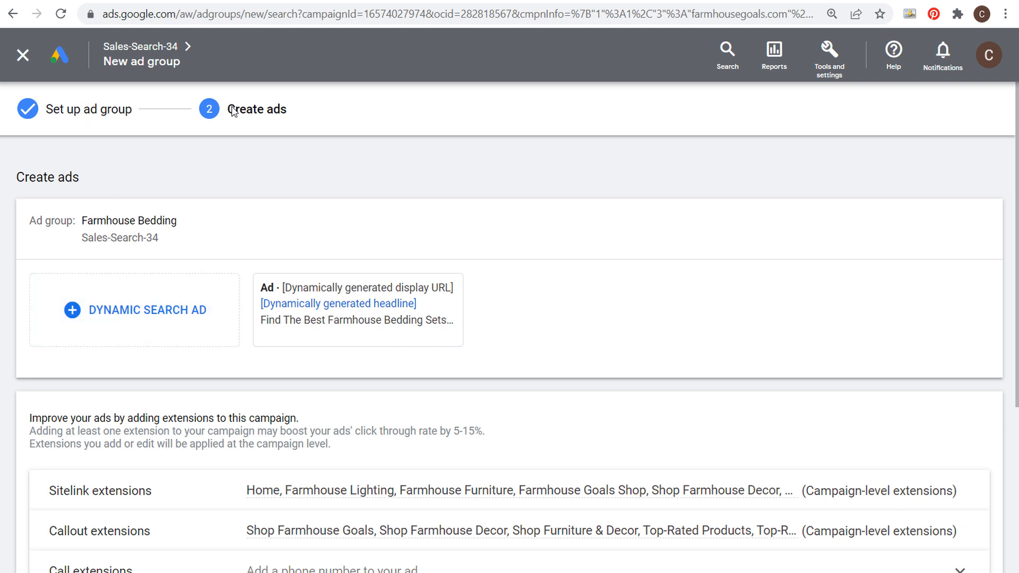
scroll(547, 228, down, 2)
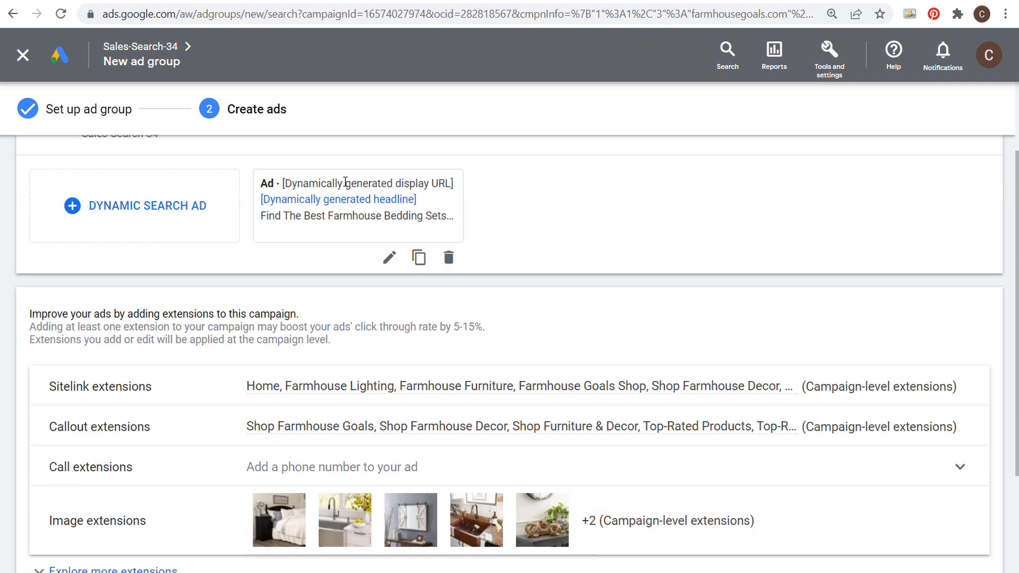
scroll(561, 238, down, 3)
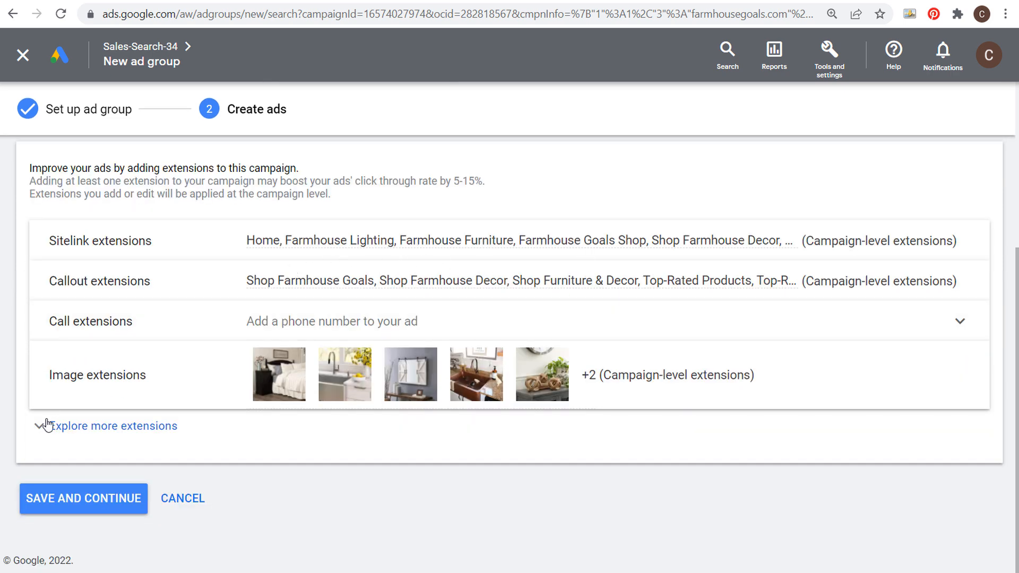
click(91, 504)
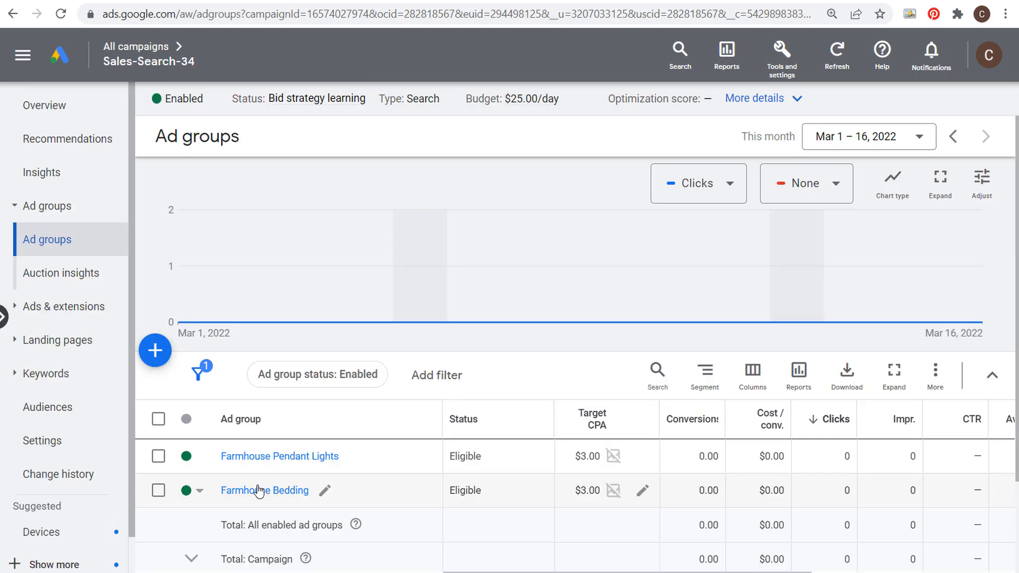
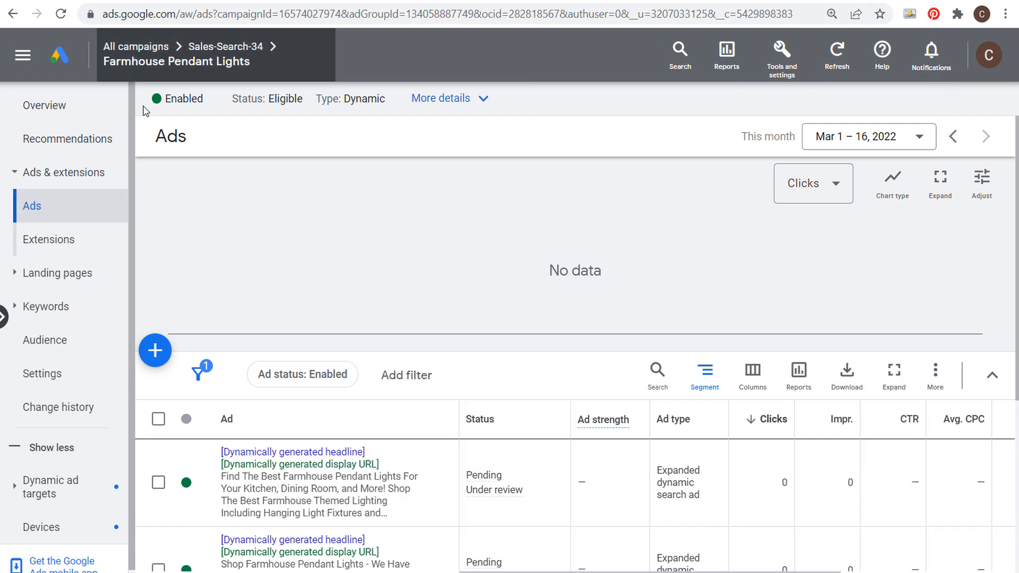
Review the ads in the Farmhouse Pendant Lights and Farmhouse Bedding ad groups, and check the account notifications from the campaign's ad group list.
scroll(314, 415, down, 2)
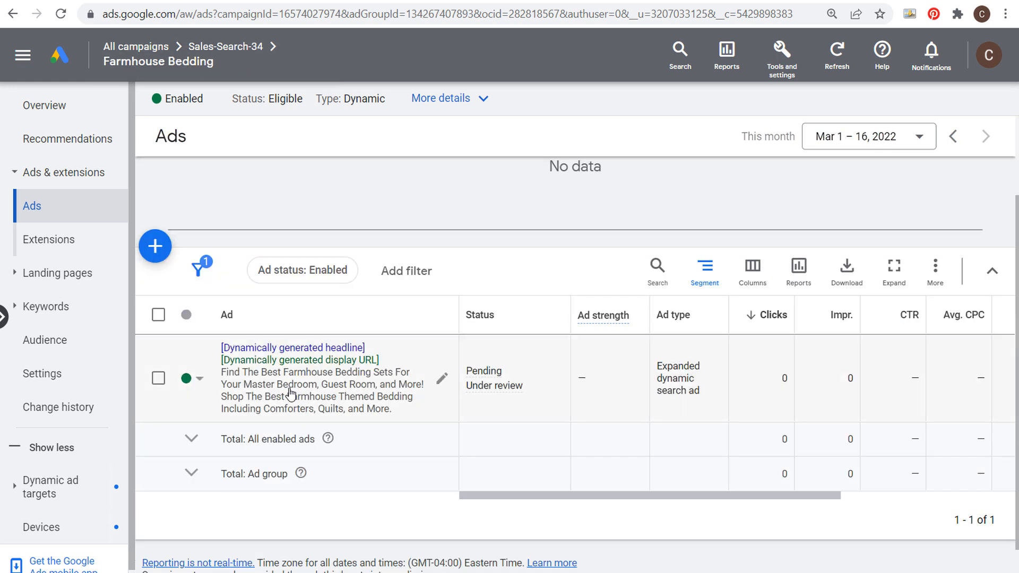
click(226, 46)
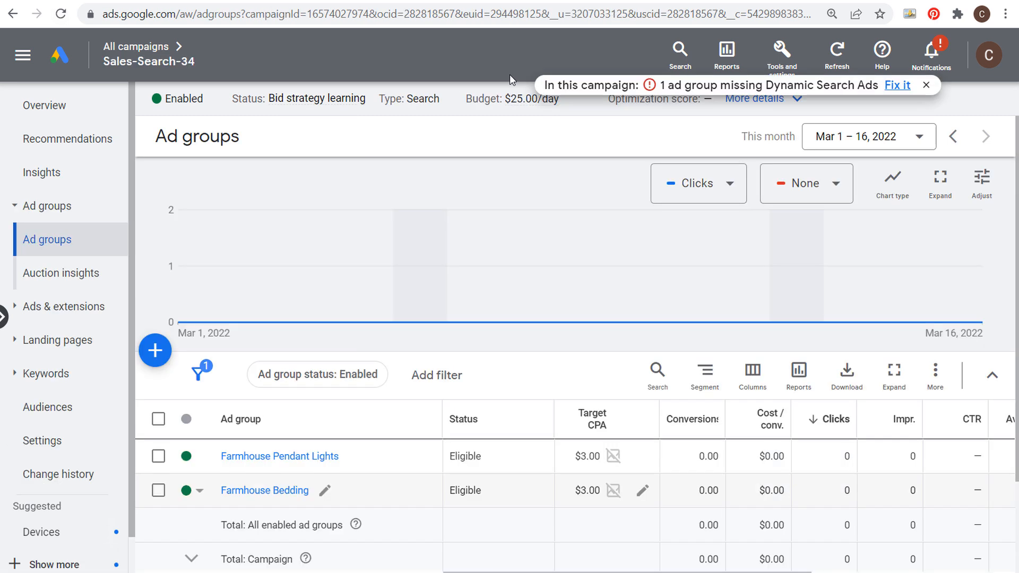
click(932, 51)
click(942, 156)
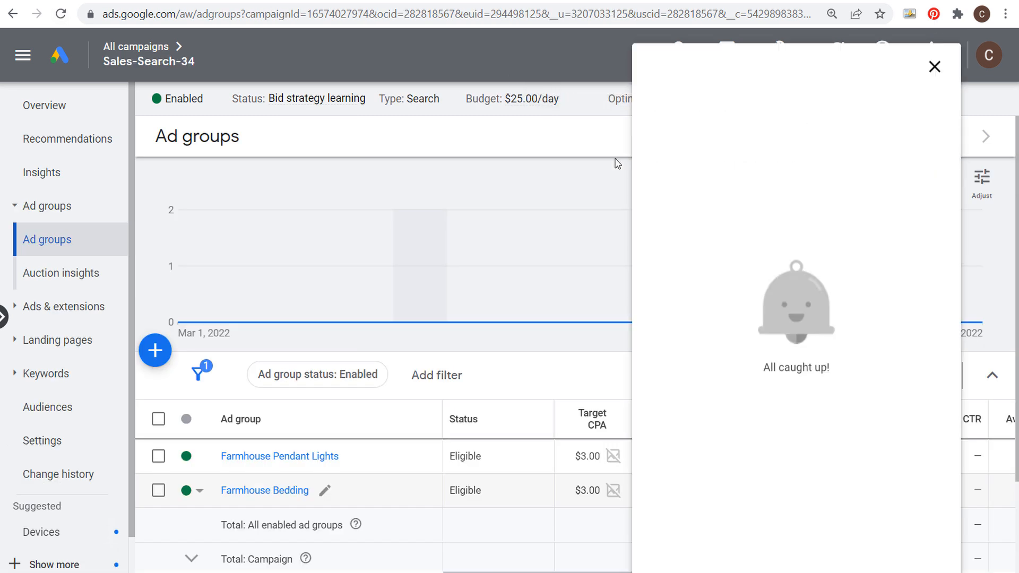
click(515, 143)
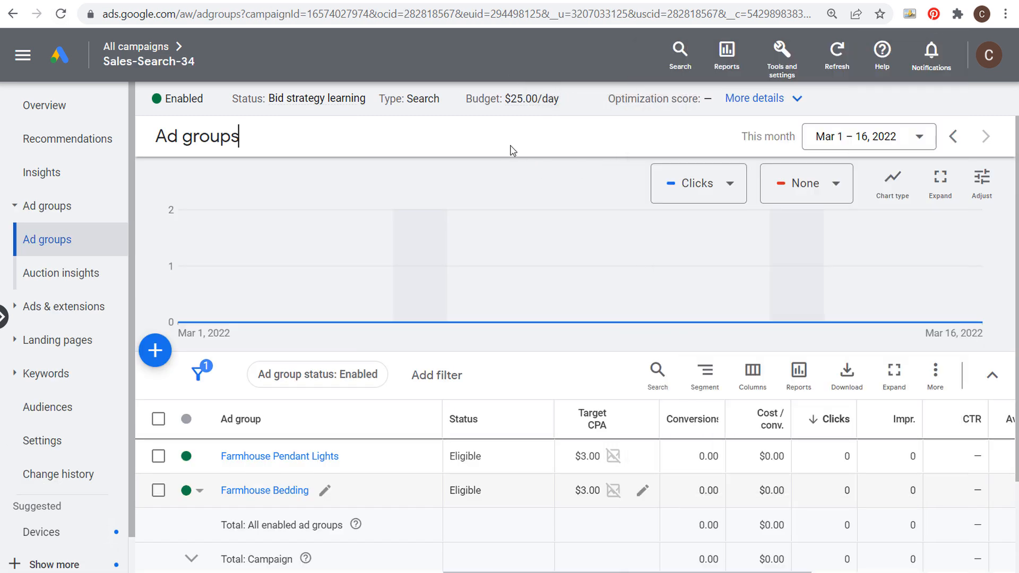
Start another new ad group in the Sales-Search-34 campaign and set its type to Dynamic.
click(155, 362)
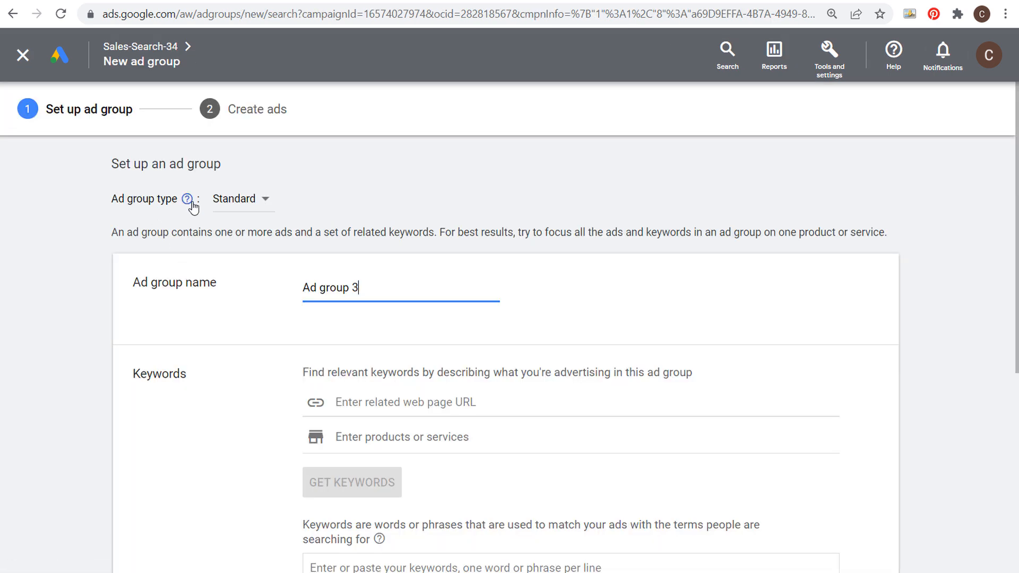
click(228, 199)
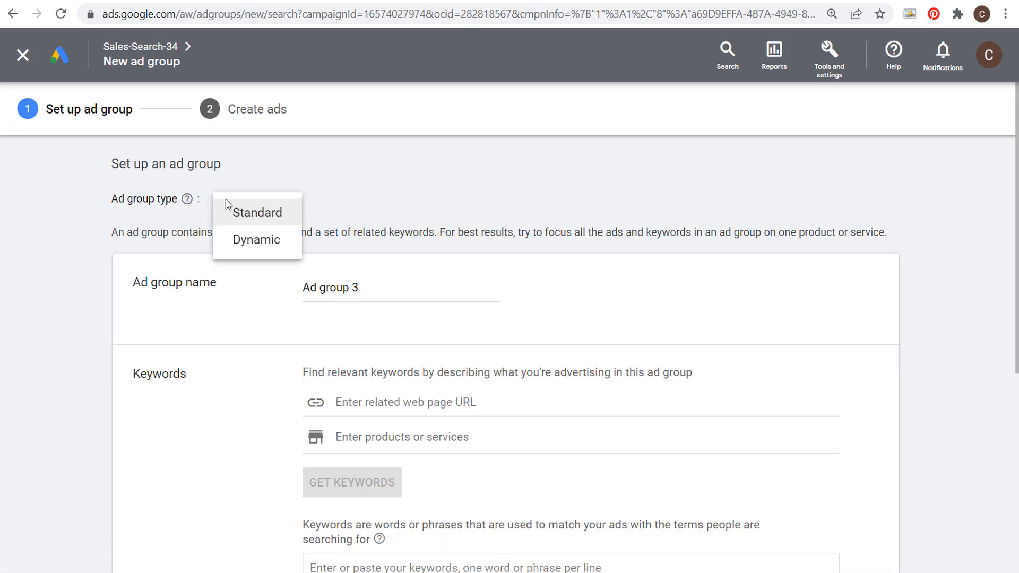
click(239, 236)
click(662, 341)
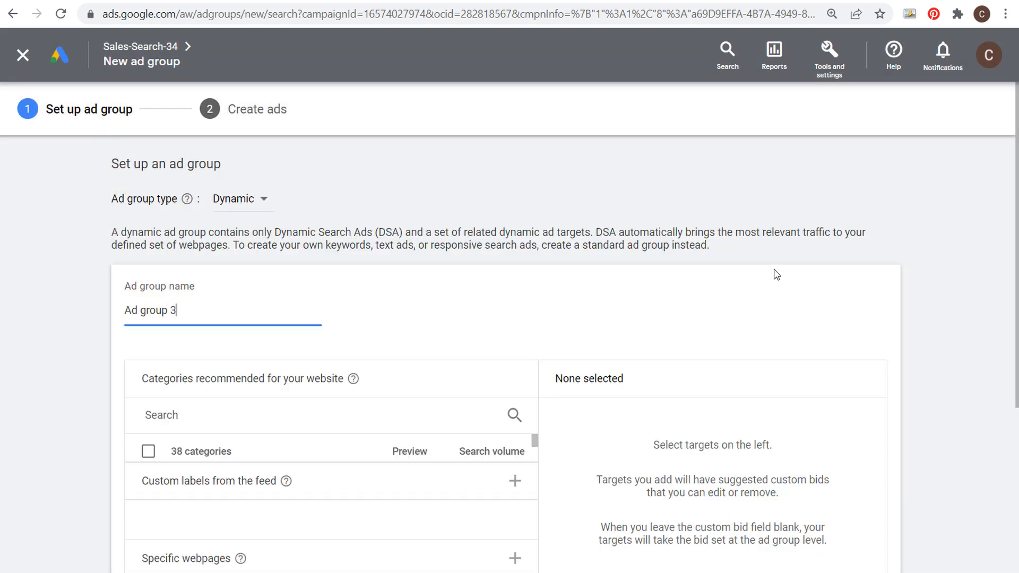
Open the targeting option for custom labels from the feed in the new dynamic ad group.
click(197, 295)
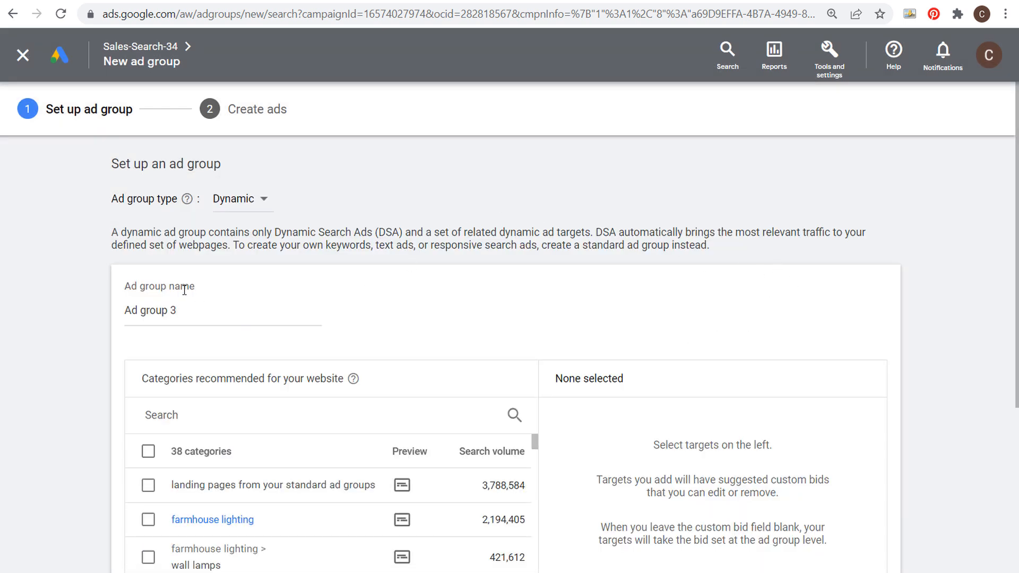
scroll(53, 239, down, 4)
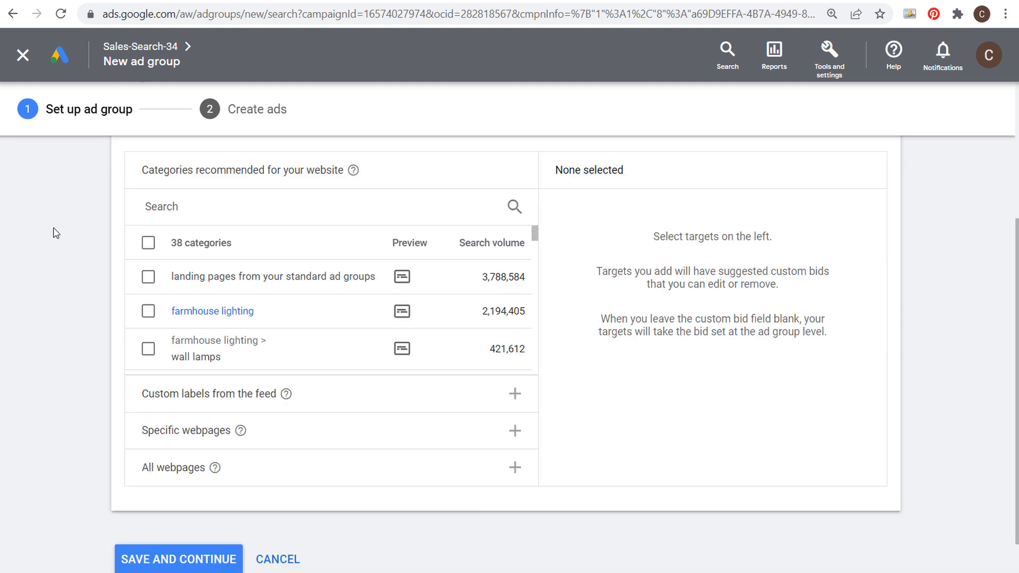
click(333, 434)
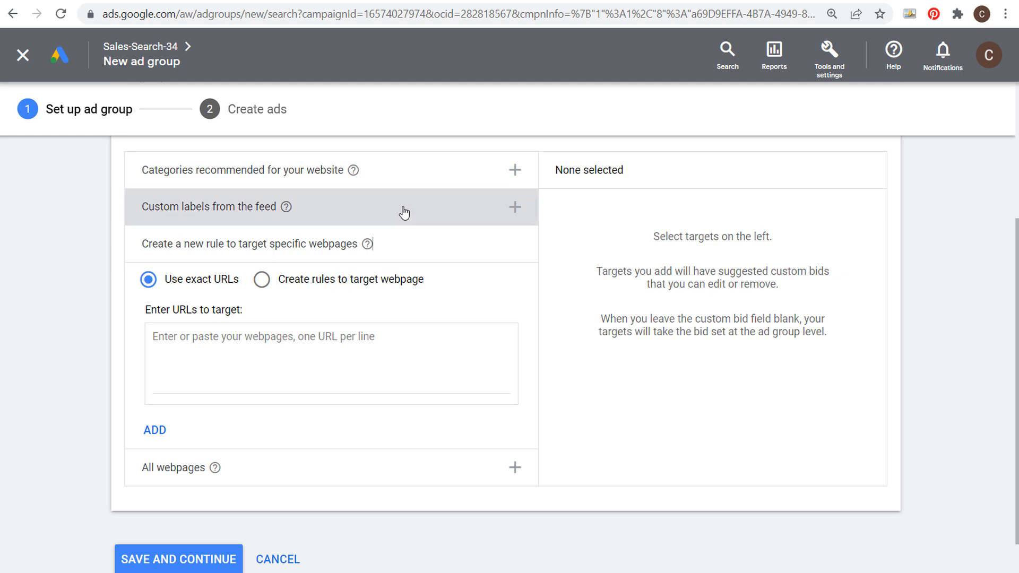
click(441, 209)
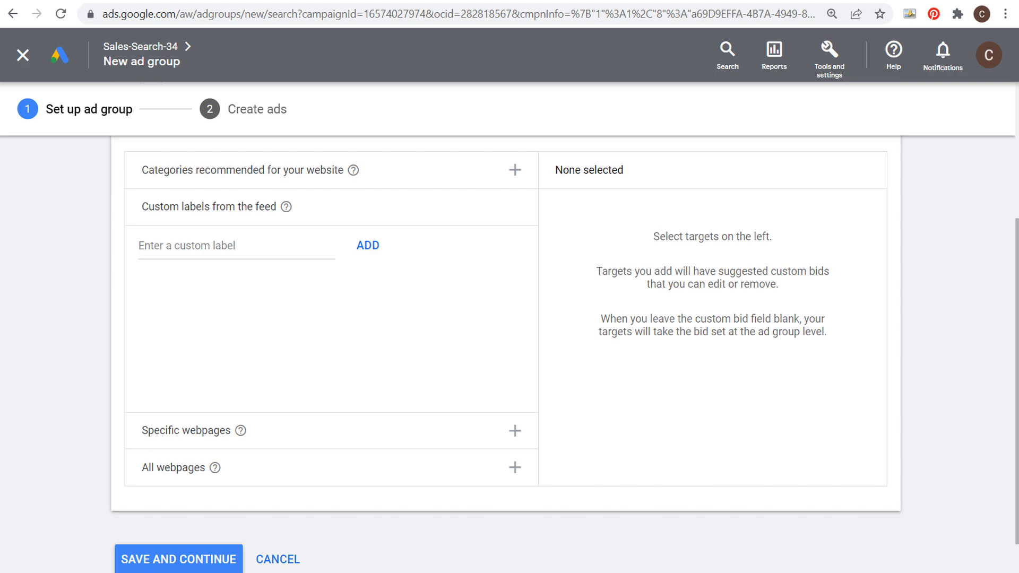
Switch to the FarmhouseGoals-PageFeed workbook in Excel and examine the page URLs and custom labels, especially the bedding and Christmas rows.
click(764, 541)
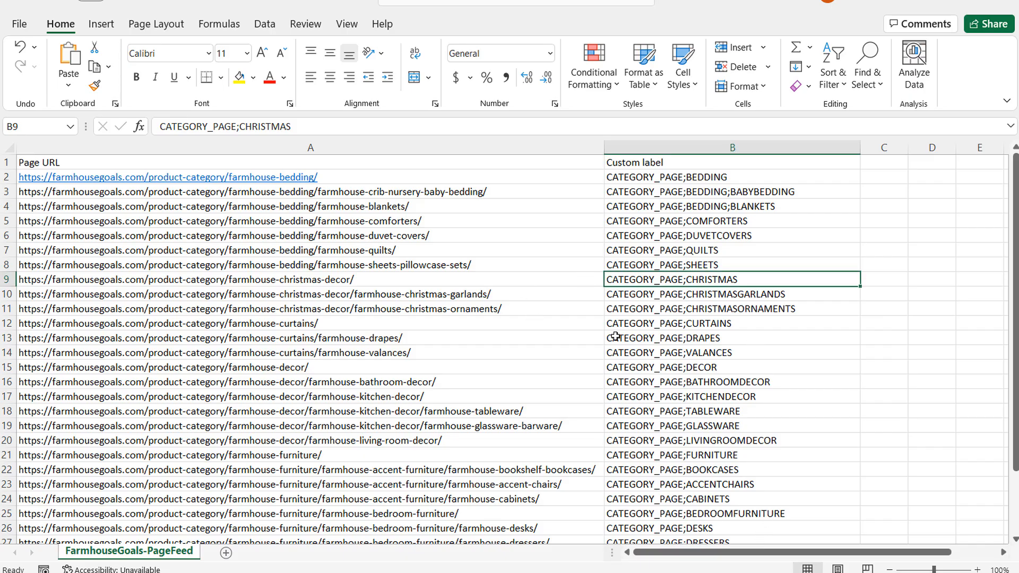
click(353, 176)
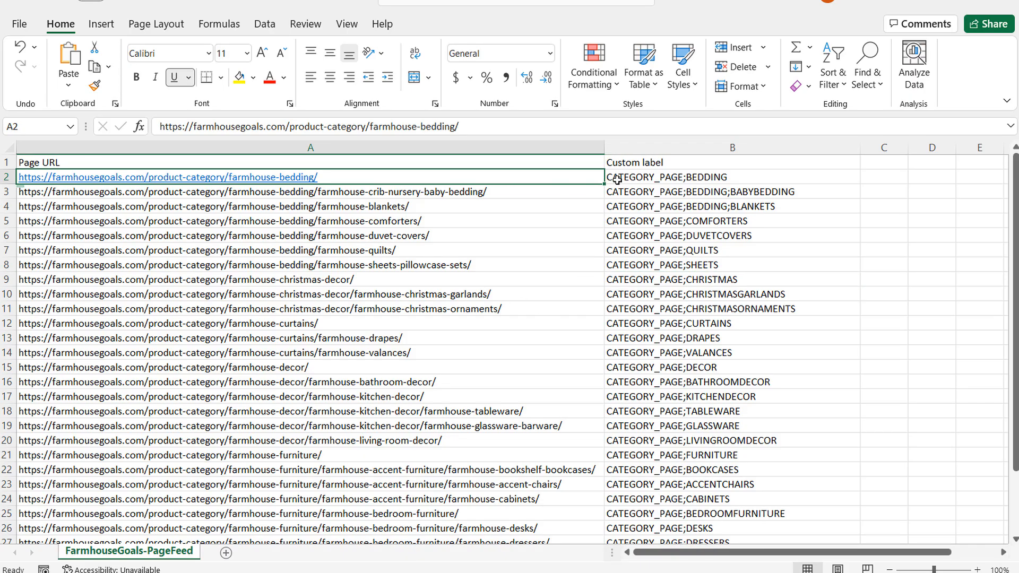
drag(695, 177, 707, 221)
click(701, 247)
click(642, 178)
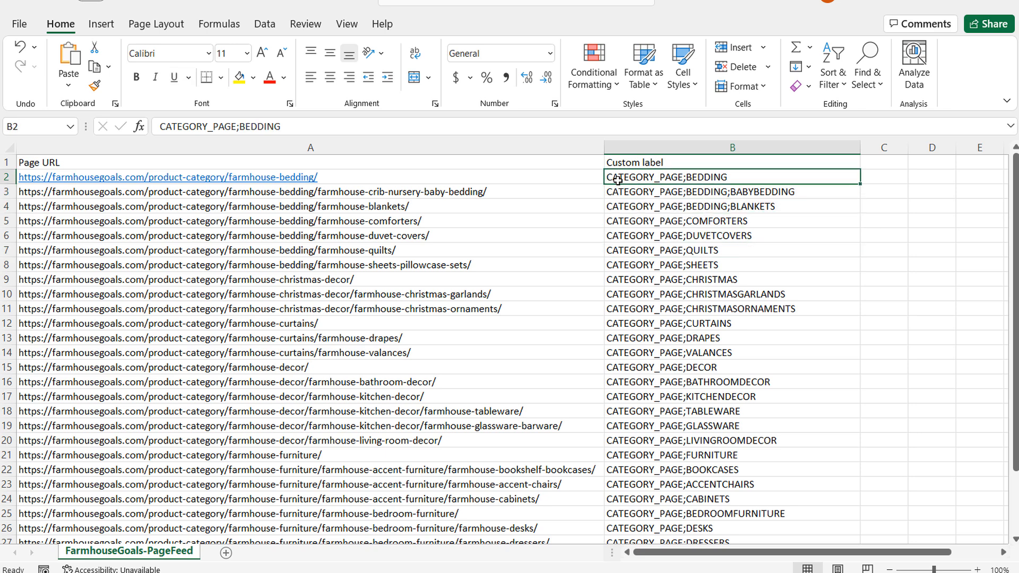
click(656, 162)
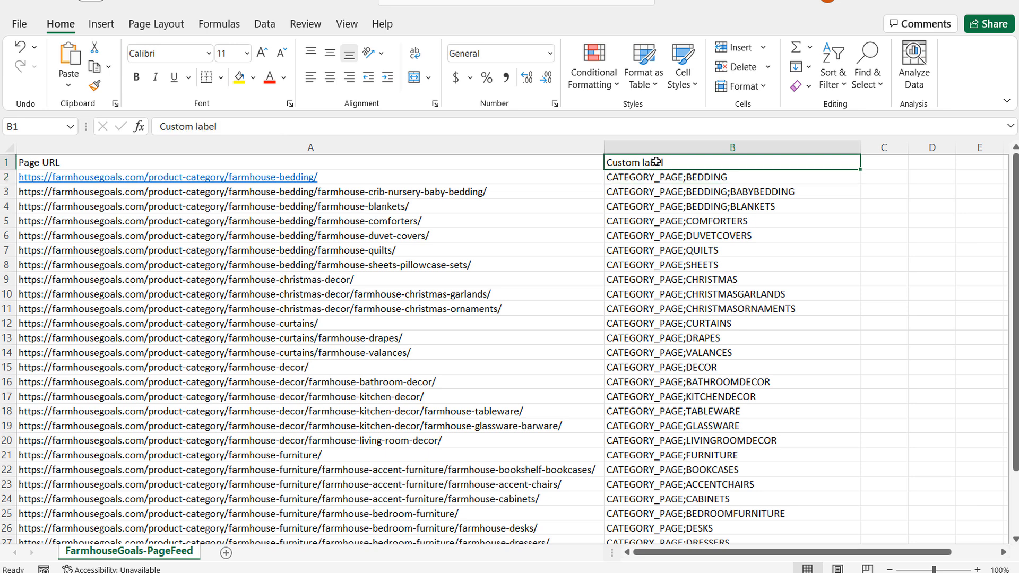
drag(497, 177, 502, 467)
click(620, 319)
drag(532, 278, 538, 310)
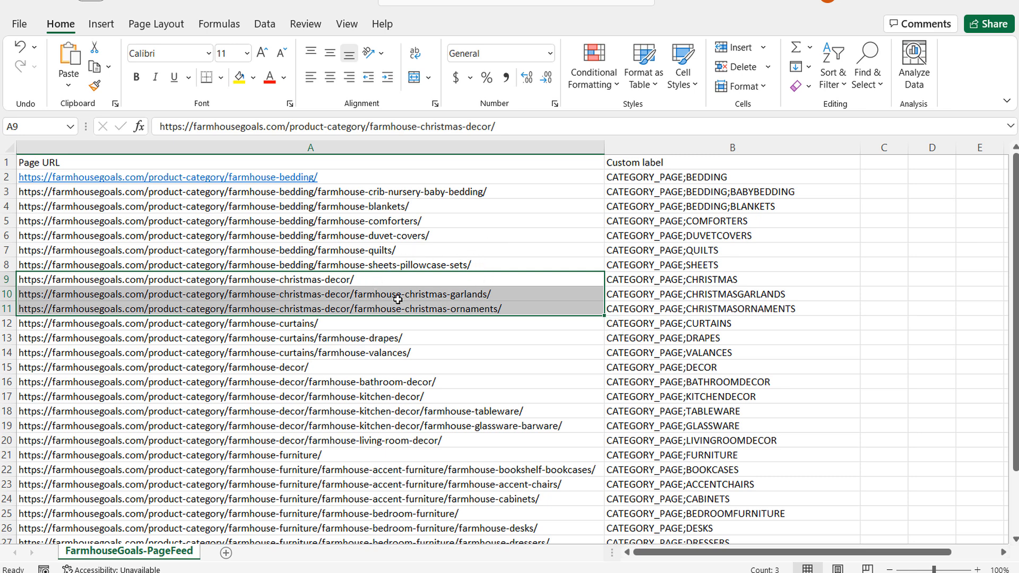
click(697, 280)
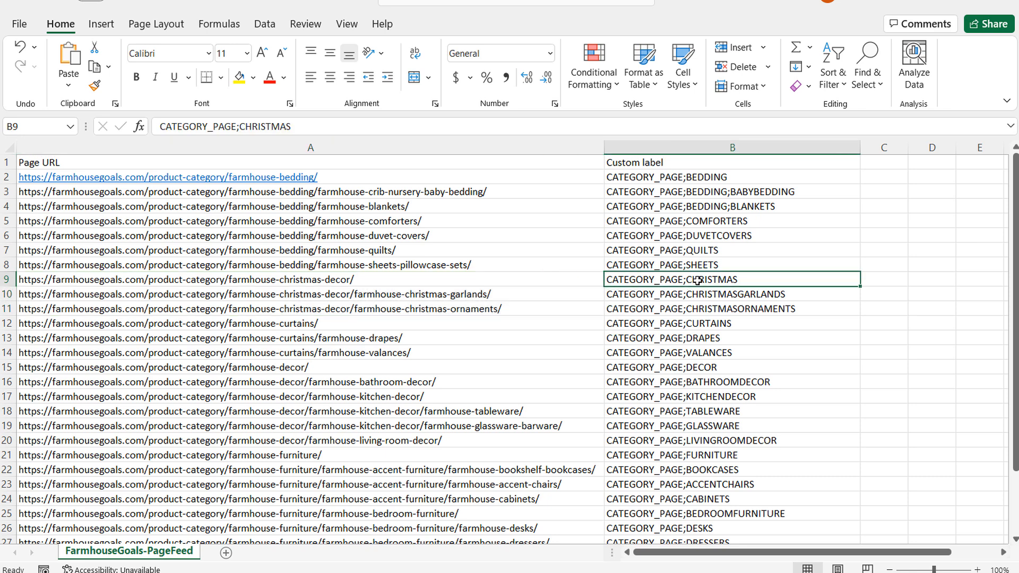
Set B10 to CATEGORY_PAGE;CHRISTMAS;CHRISTMASGARLANDS and B11 to CATEGORY_PAGE;CHRISTMAS;CHRISTMASORNAMENTS, and check the Christmas rows.
click(705, 295)
click(239, 128)
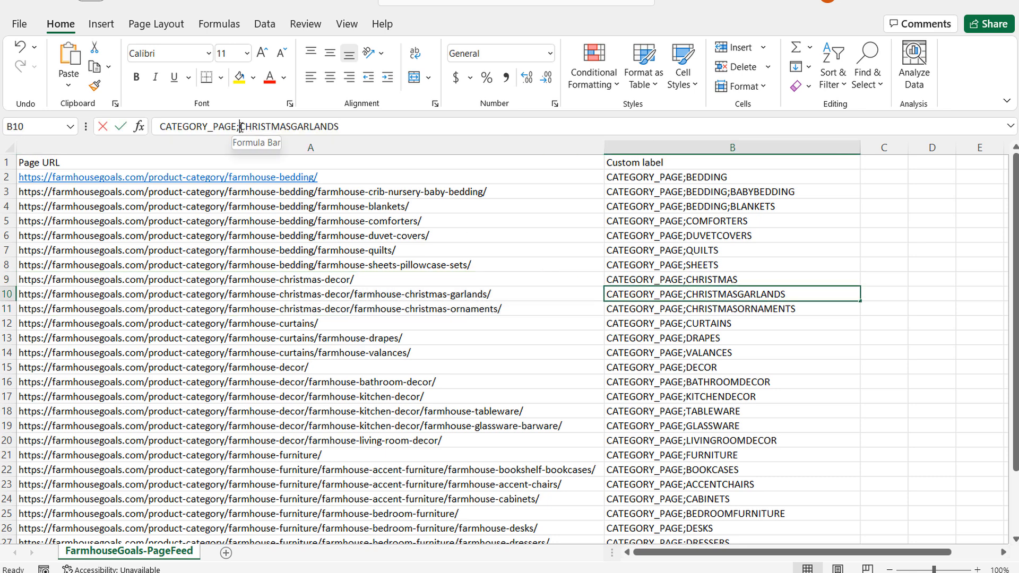
text(CHRISTMAS)
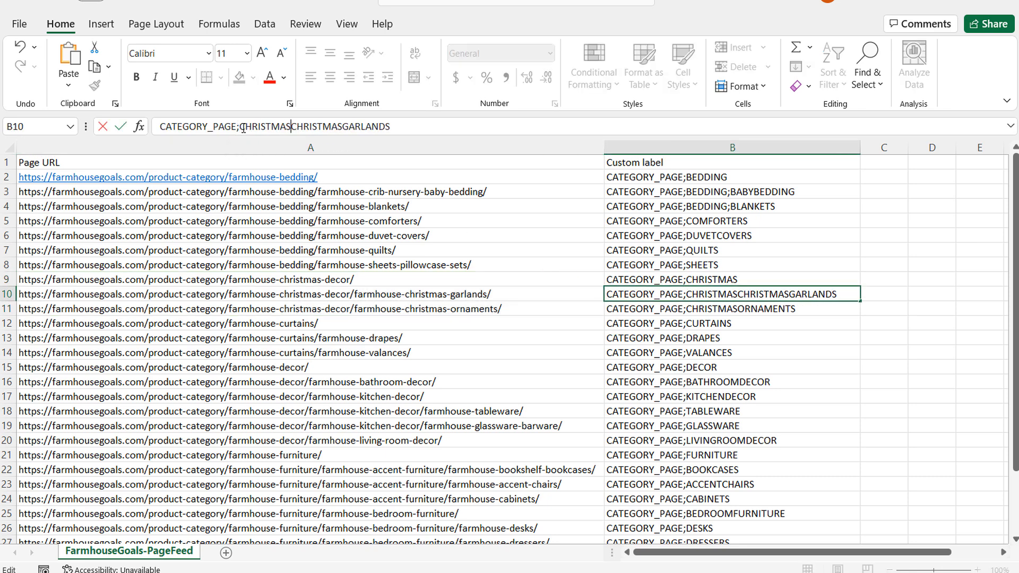
text(;)
key(Return)
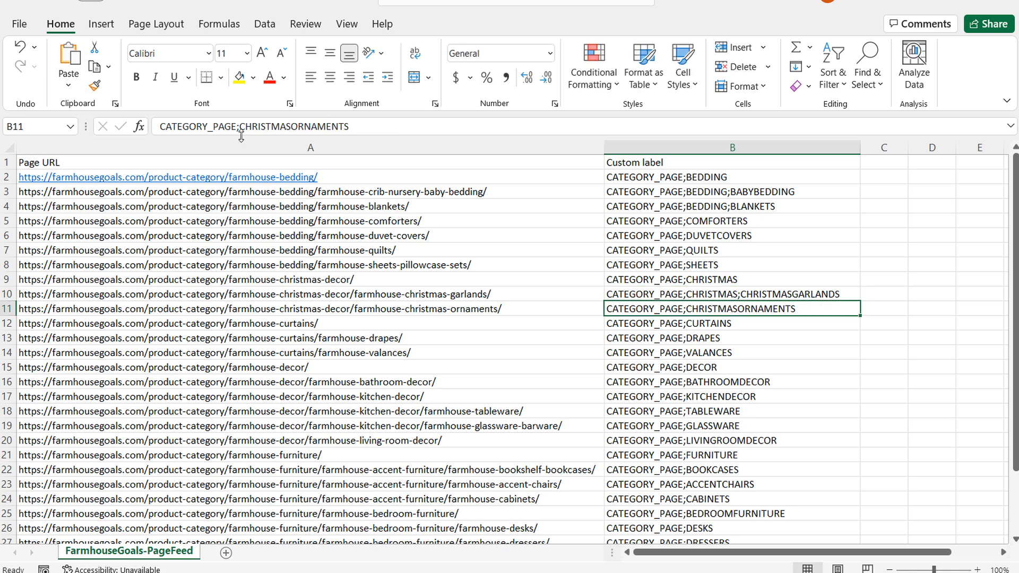
click(240, 128)
text(CHRISTMAS;CHRISTMAS)
click(672, 380)
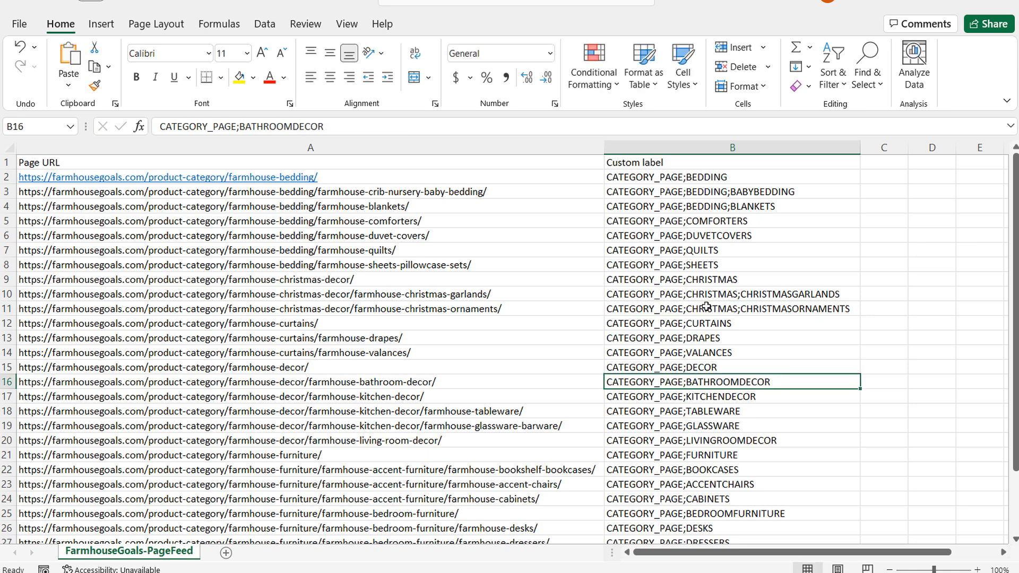
click(713, 282)
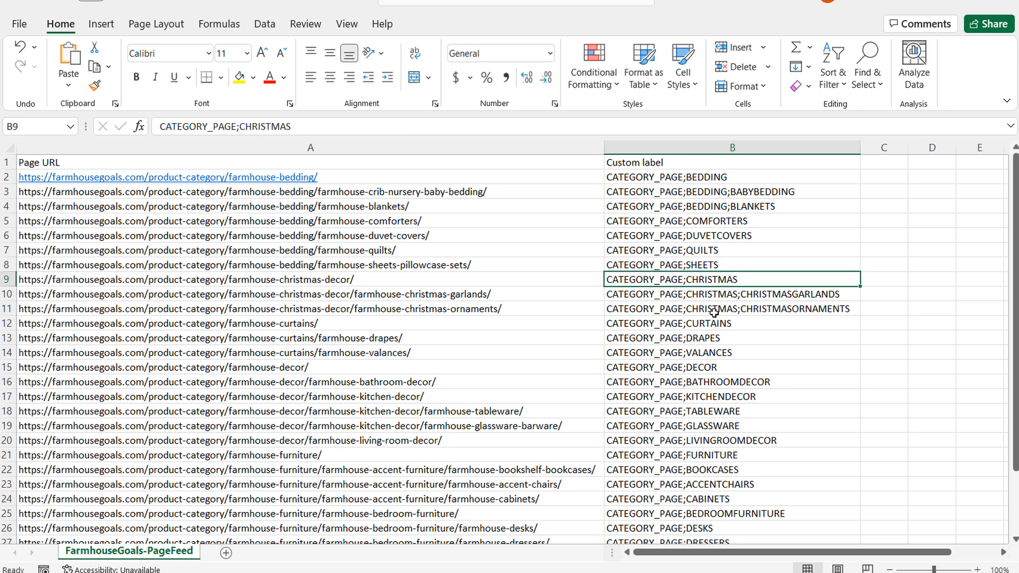
drag(555, 279, 552, 312)
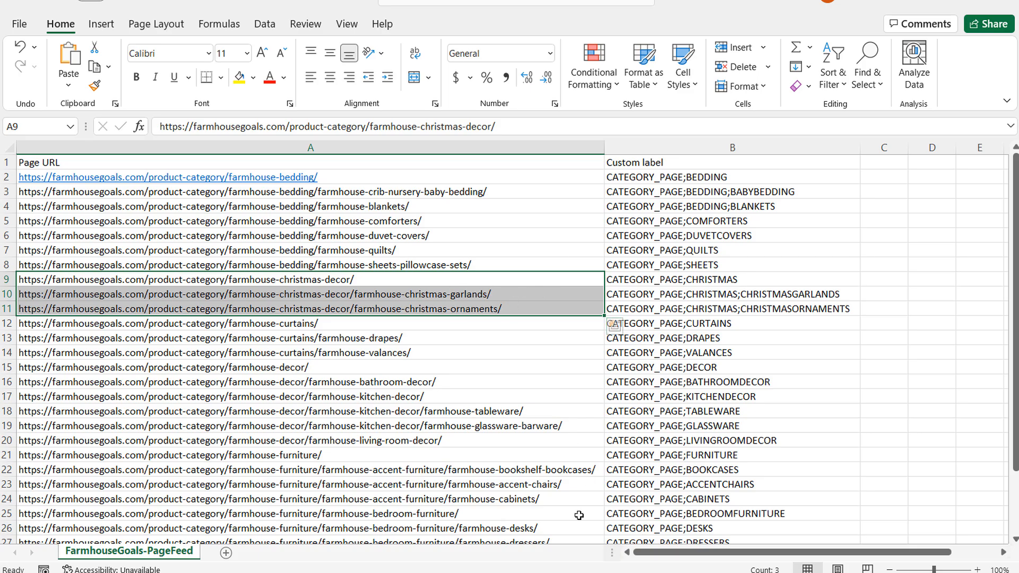
Switch back to Google Ads, add the custom label CHRISTMAS as the dynamic ad target, and continue to ad creation.
click(576, 572)
click(236, 249)
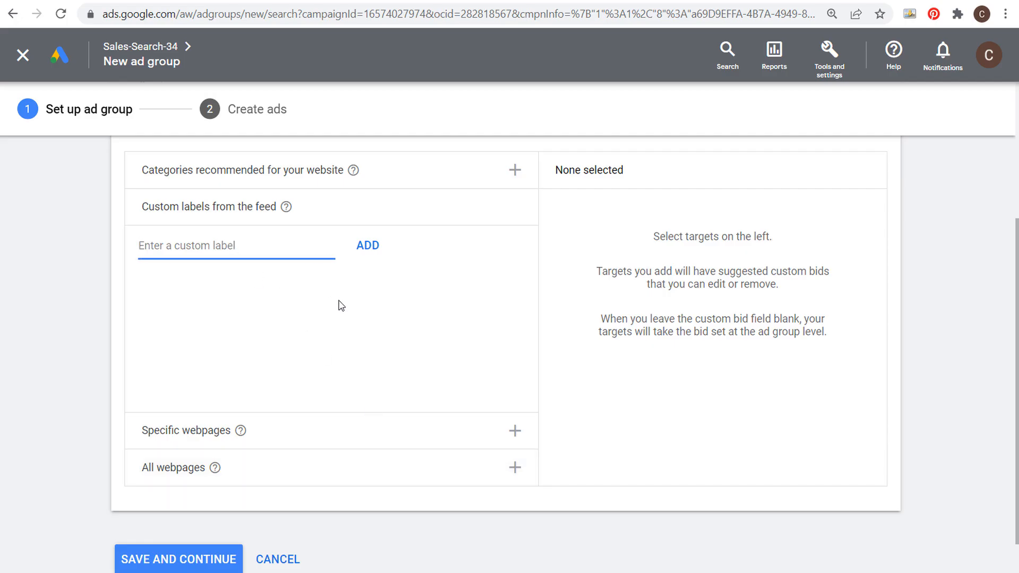
text(CHRISTMAS)
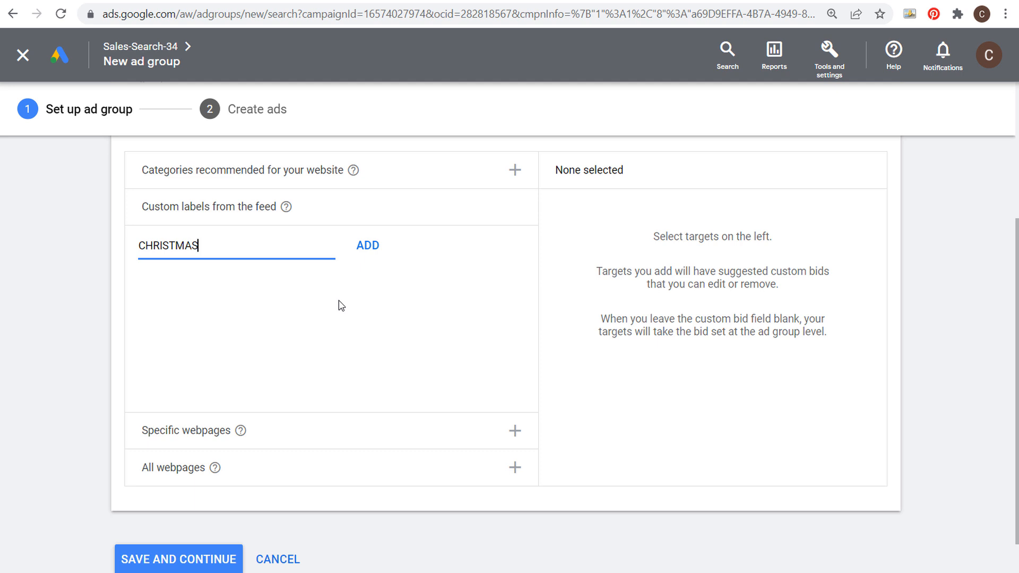
click(362, 245)
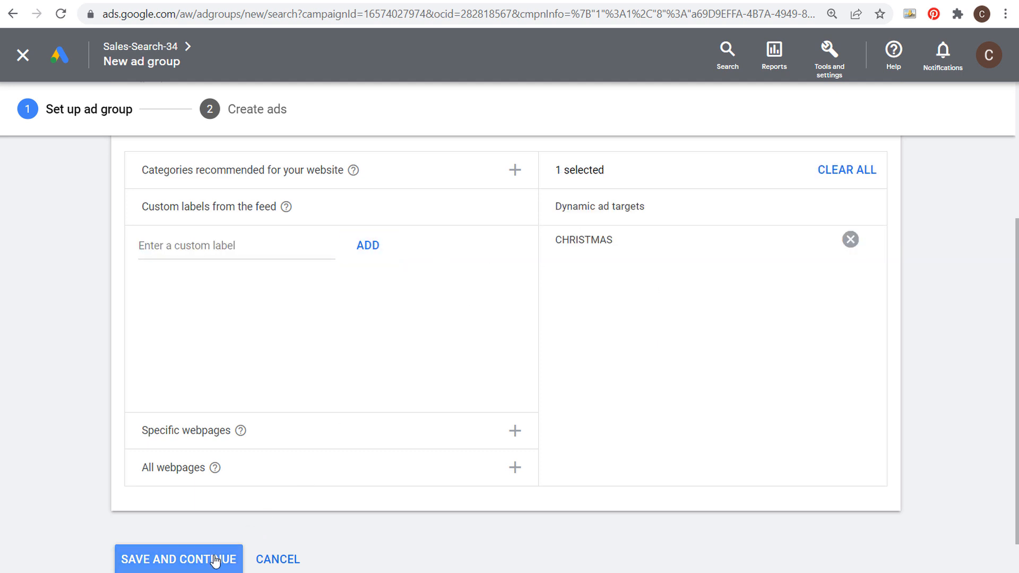
click(187, 560)
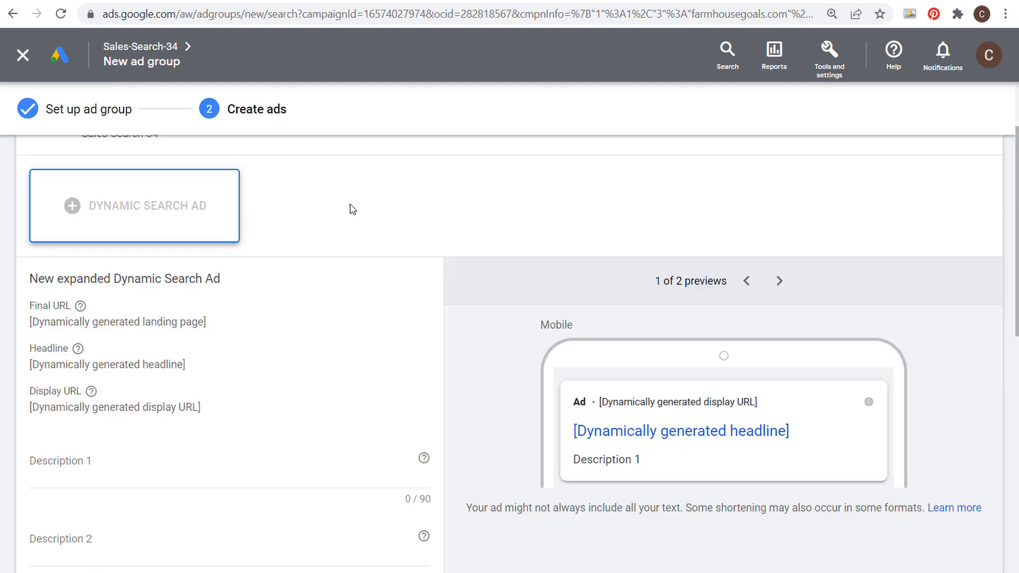
Set ad descriptions: "Shop The Best Farmhouse Christmas Decorations Including Ornaments, Garlands, and More!"; "Create a Beautiful Farmhouse Style Christmas With The Decorations at Farmhouse Goals.".
scroll(462, 251, down, 2)
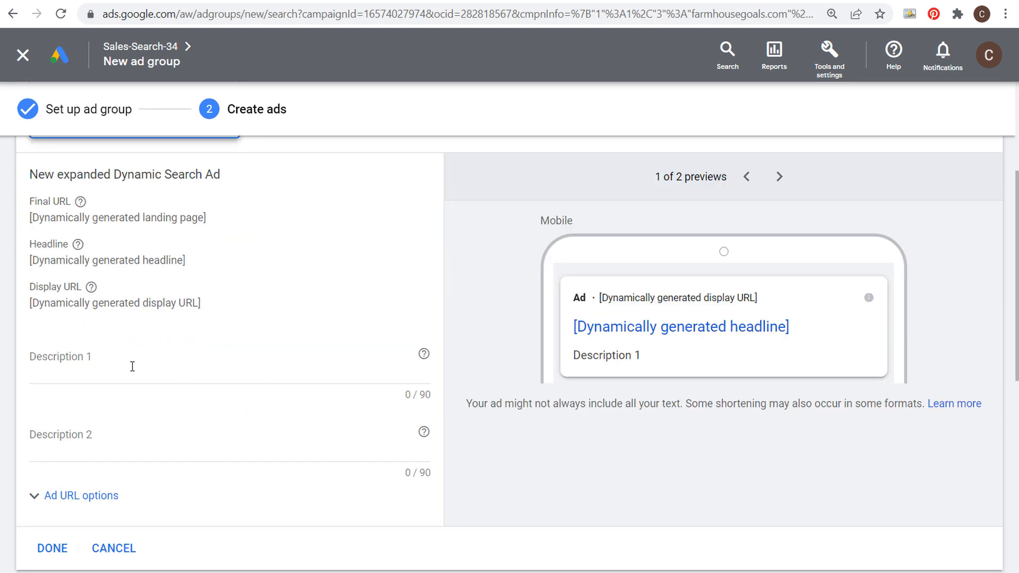
click(155, 371)
text(Shop The Best Farmhouse Christmas Decorations Including Ornaments, Garlands, and More!)
click(131, 440)
text(Create a Beautiful Farmhouse Style Christmas With The Decorations at Farmhouse Goals.)
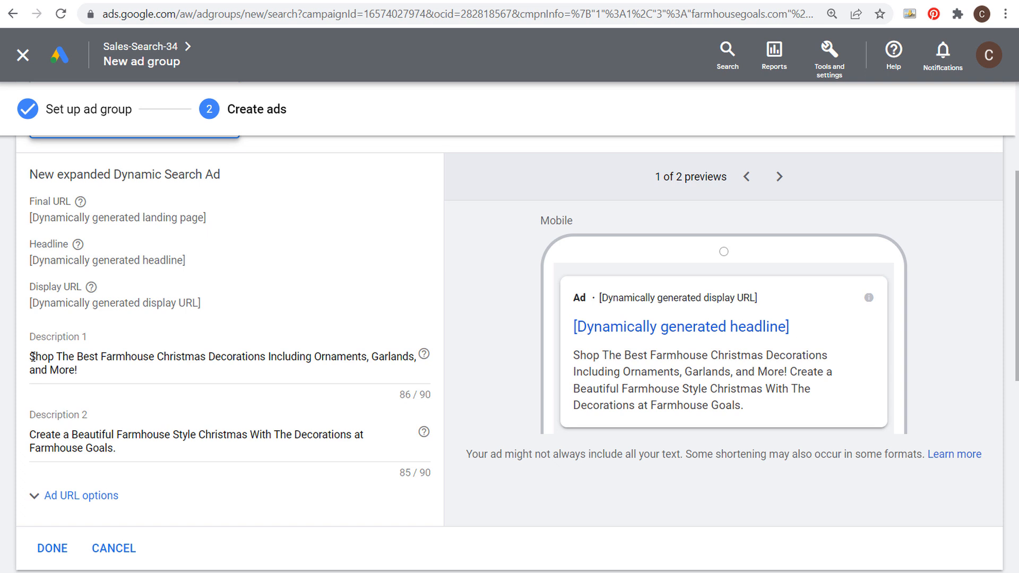
Compare both ad descriptions with the Christmas decor, garlands and ornaments URLs in the FarmhouseGoals-PageFeed workbook in Excel, and return to Google Ads.
drag(30, 356, 173, 359)
drag(34, 439, 170, 445)
click(170, 446)
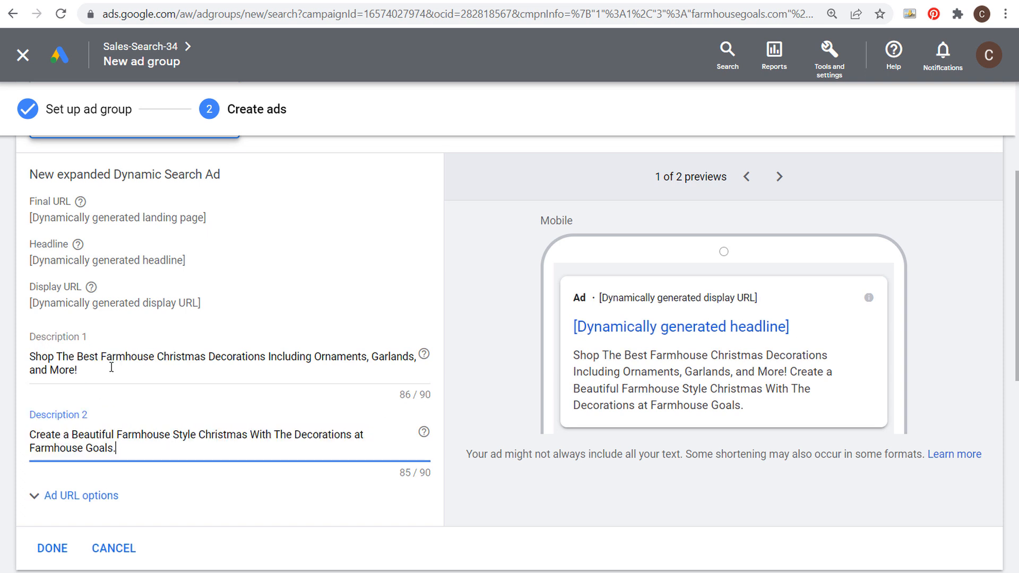
drag(105, 357, 261, 362)
triple_click(335, 359)
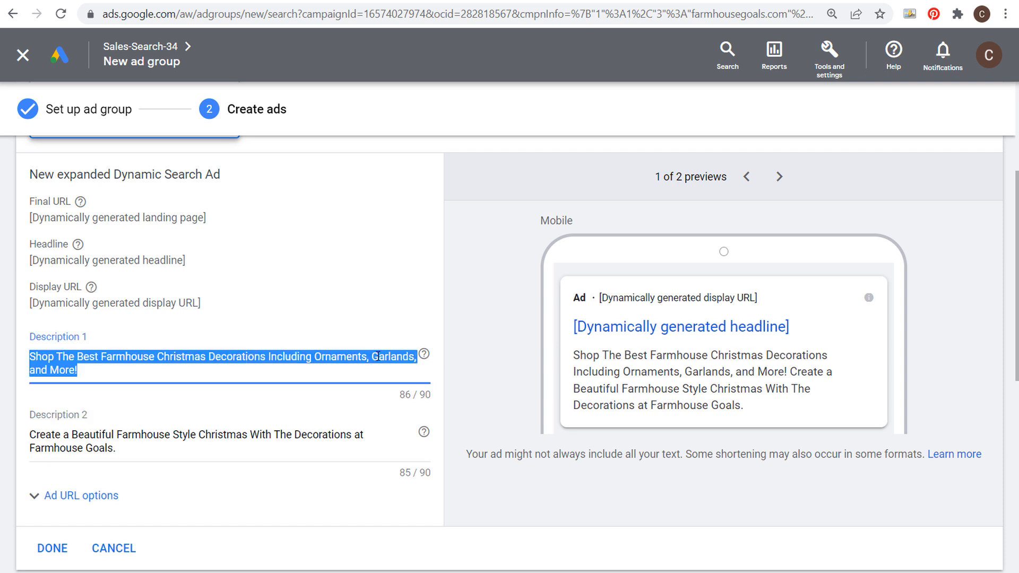
click(708, 572)
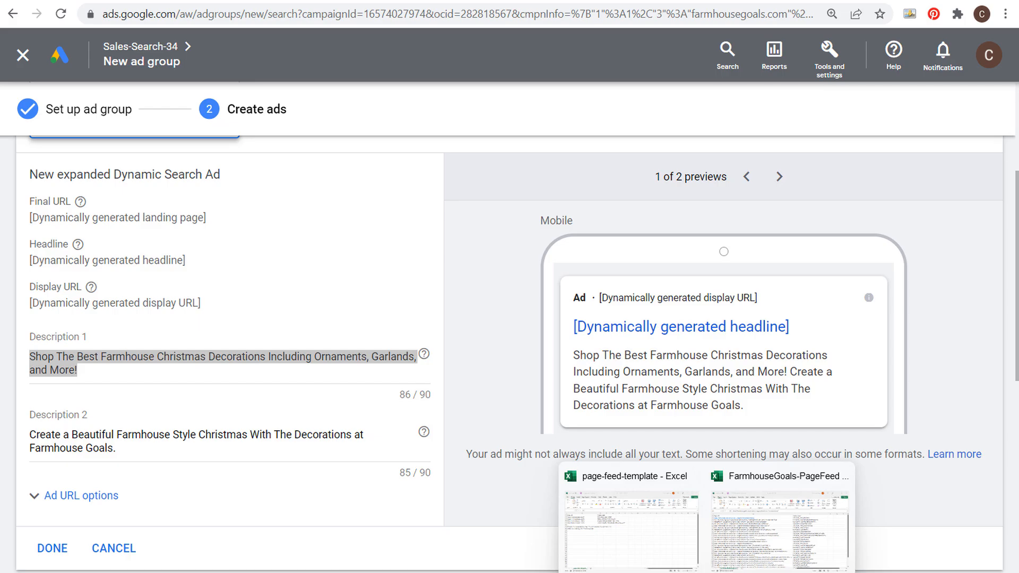
click(749, 542)
click(374, 338)
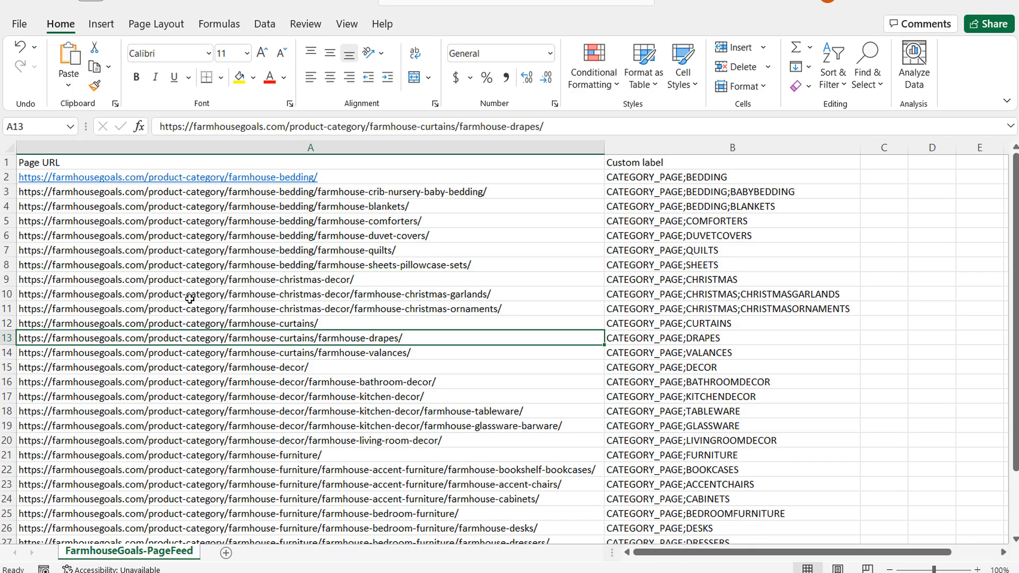
click(88, 282)
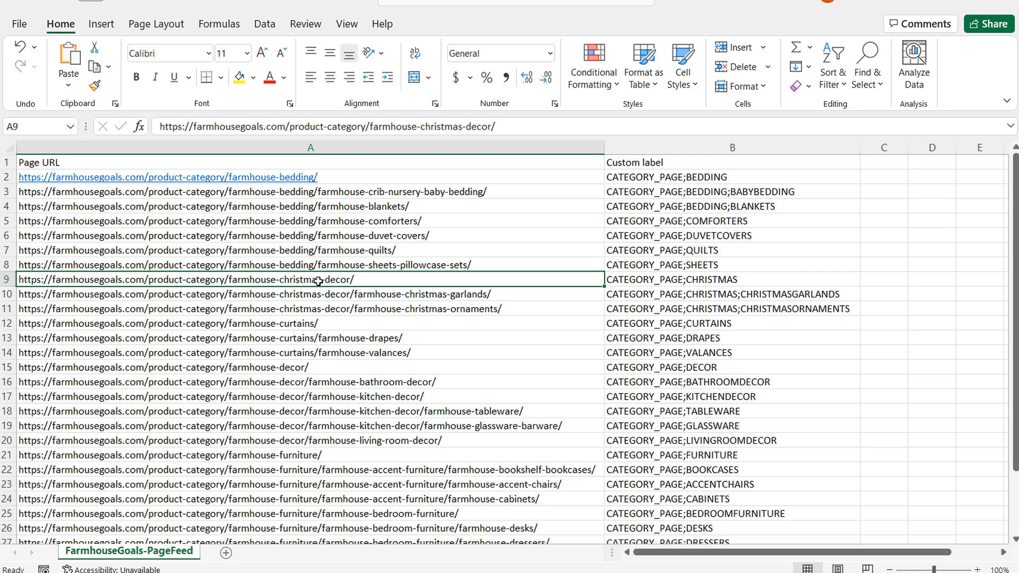
click(388, 296)
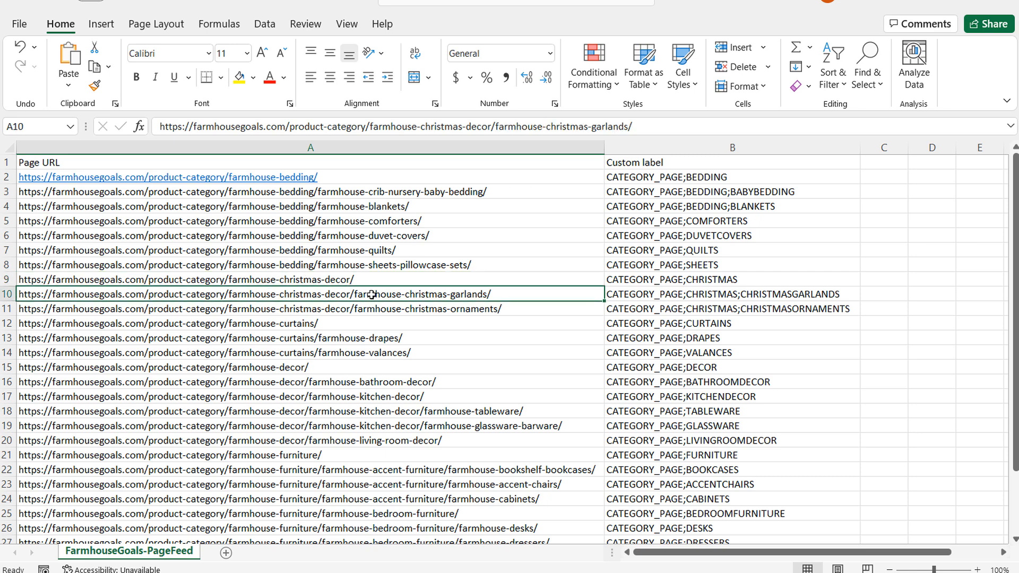
click(369, 313)
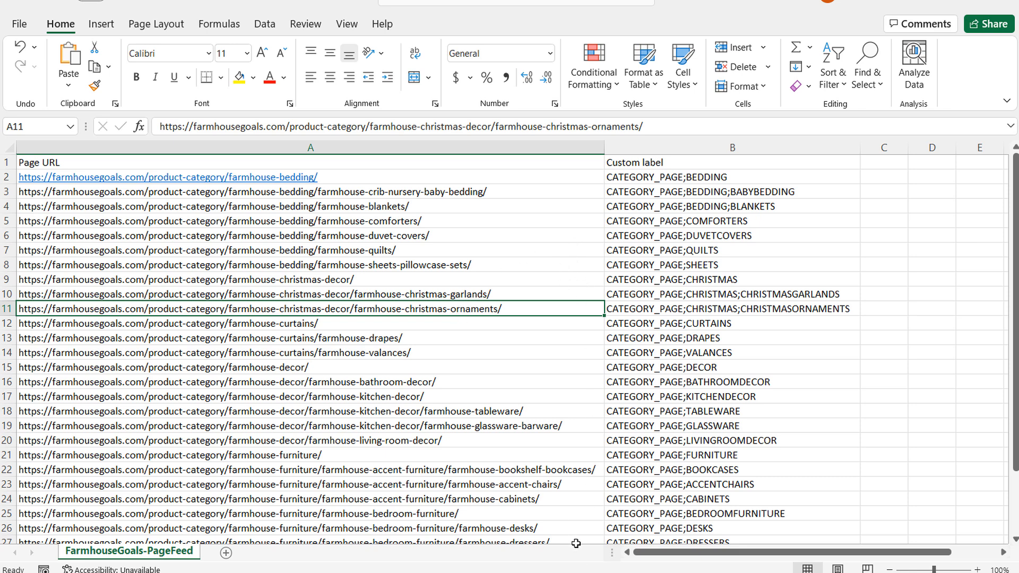
click(610, 528)
click(303, 360)
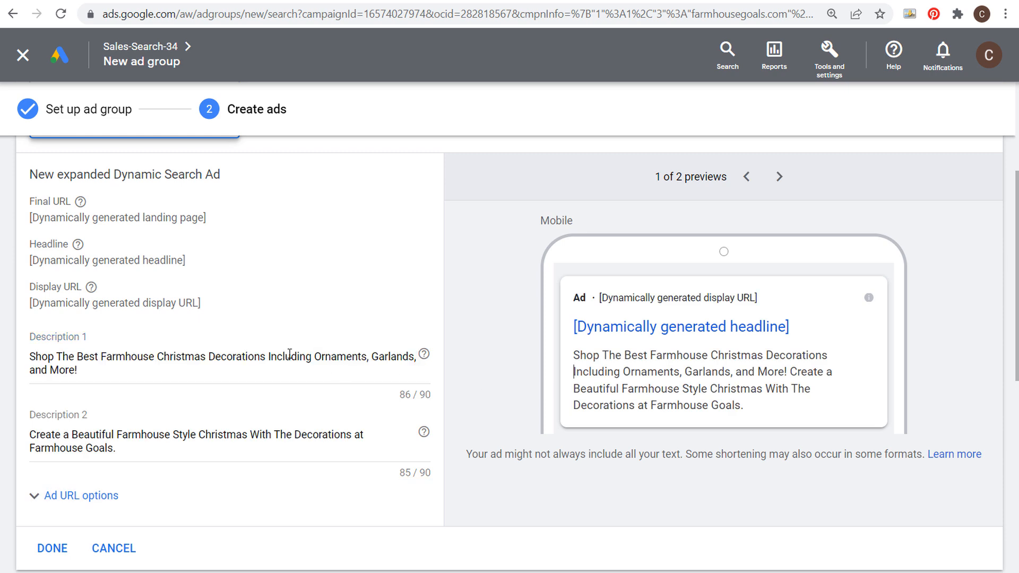
Finish the Christmas ad, review the campaign-level extensions, and save the new ad group.
click(52, 549)
scroll(196, 258, up, 2)
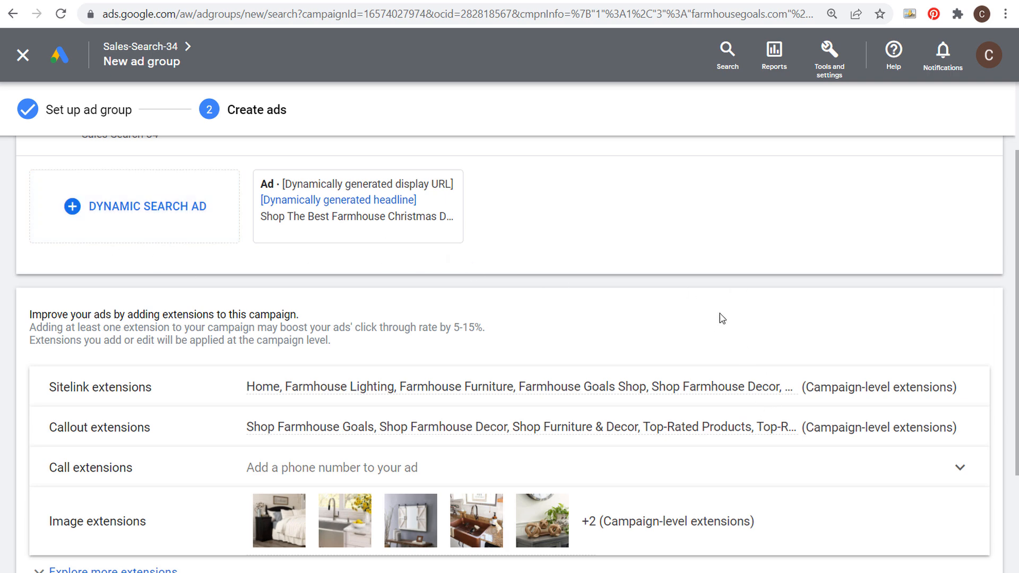
scroll(690, 234, down, 3)
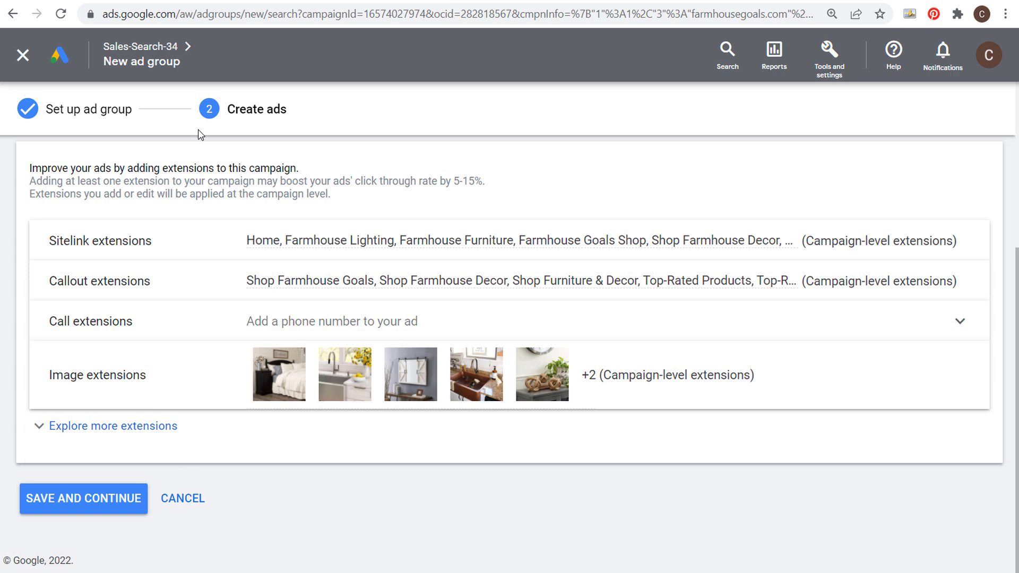
click(131, 489)
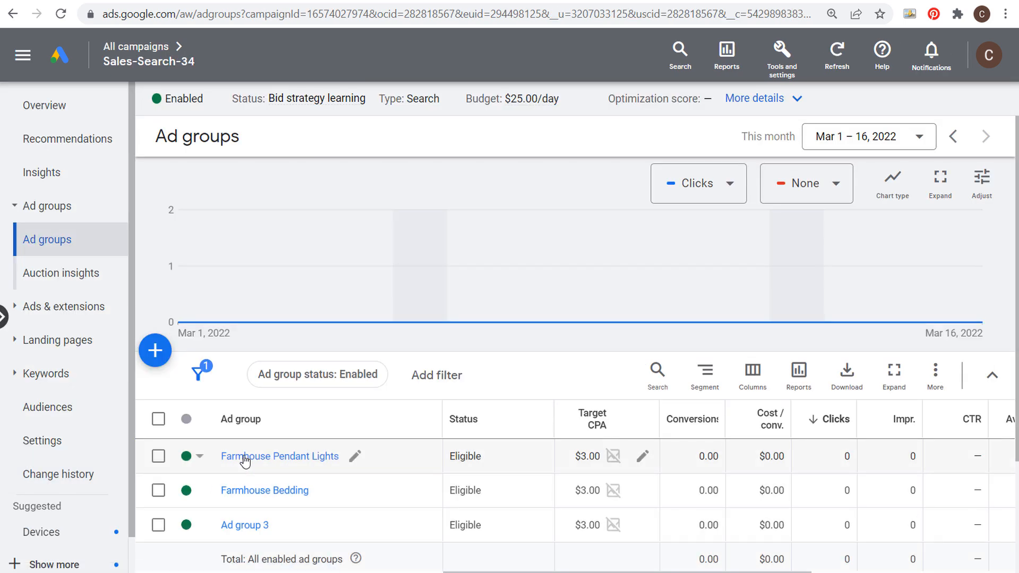
Rename Ad group 3 in the Sales-Search-34 campaign as Farmhouse Christmas.
click(284, 526)
drag(295, 501, 182, 502)
text(Farmhous)
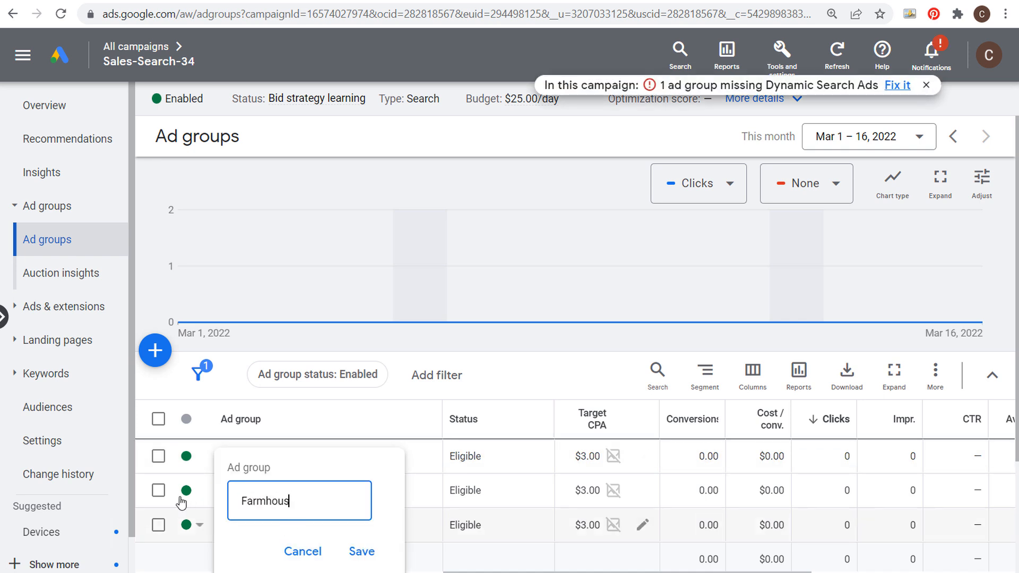
text(e Christmas)
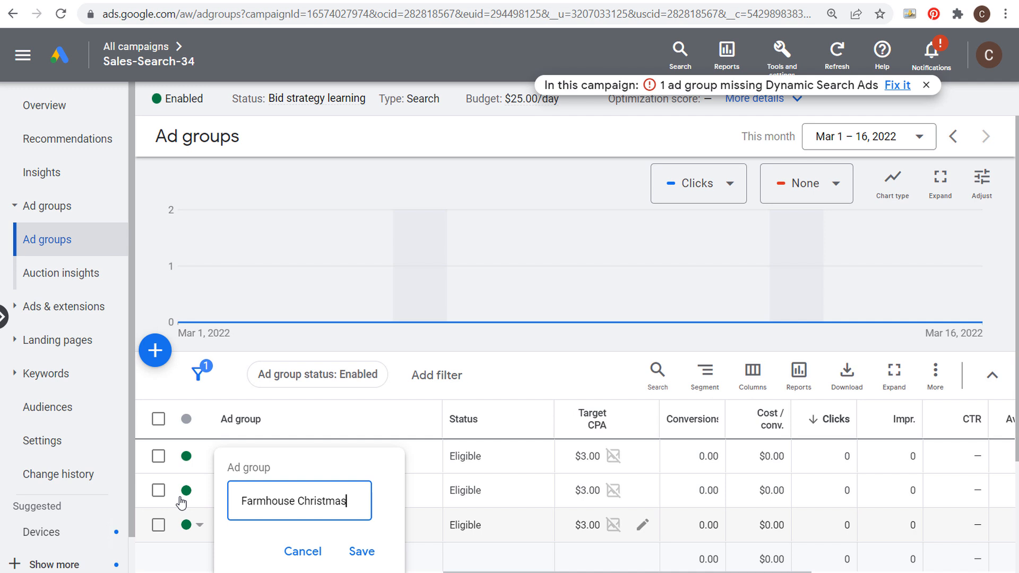
click(359, 550)
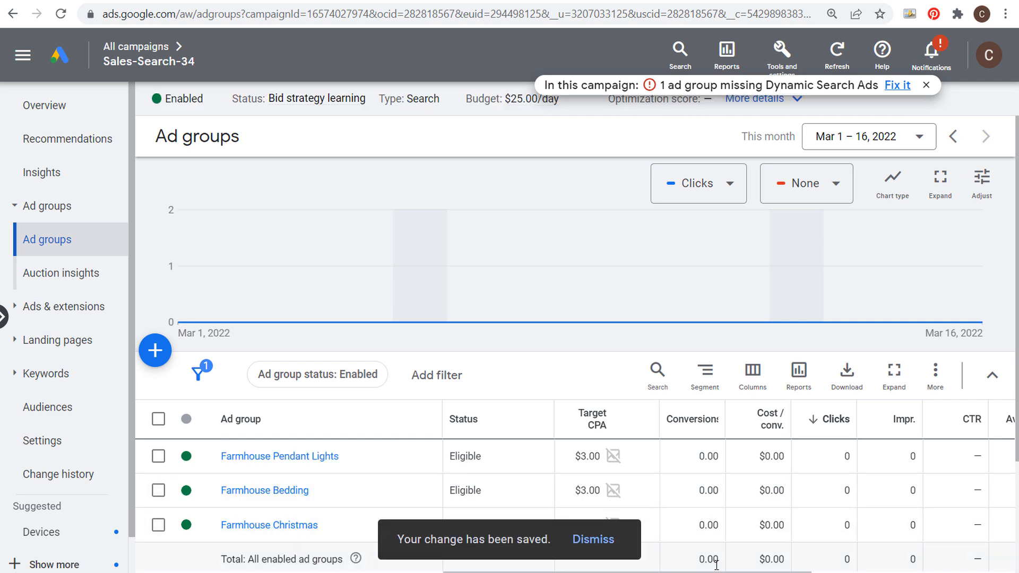
Switch to the FarmhouseGoals-PageFeed workbook in Excel, examine the Christmas decor, garlands and ornaments URLs, and return to Google Ads.
mouse_move(717, 571)
click(791, 510)
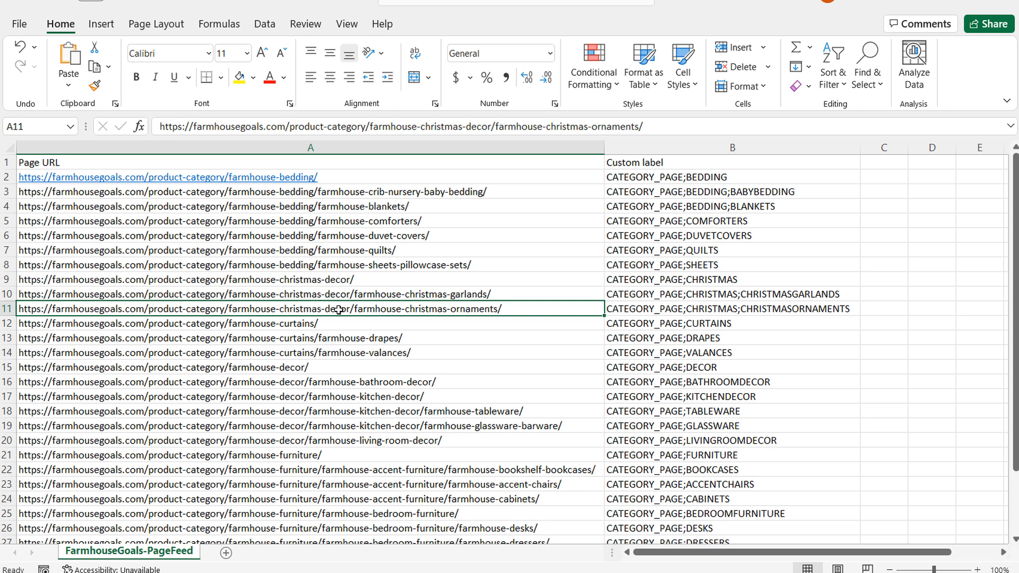
click(330, 279)
click(336, 294)
click(356, 311)
click(483, 293)
click(490, 268)
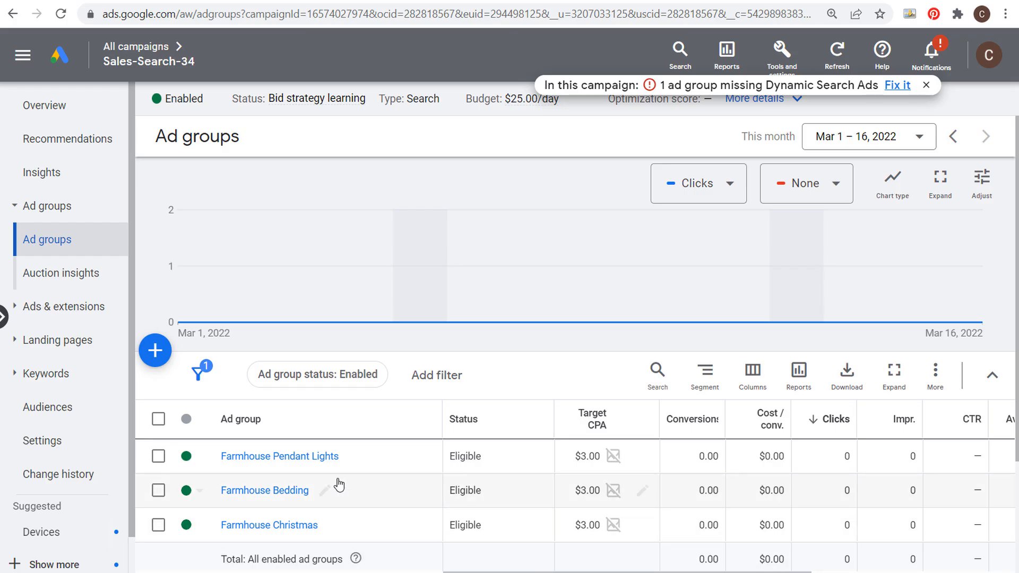
Start a new Dynamic ad group in Sales-Search-34 and open rule-based targeting for specific webpages.
click(155, 352)
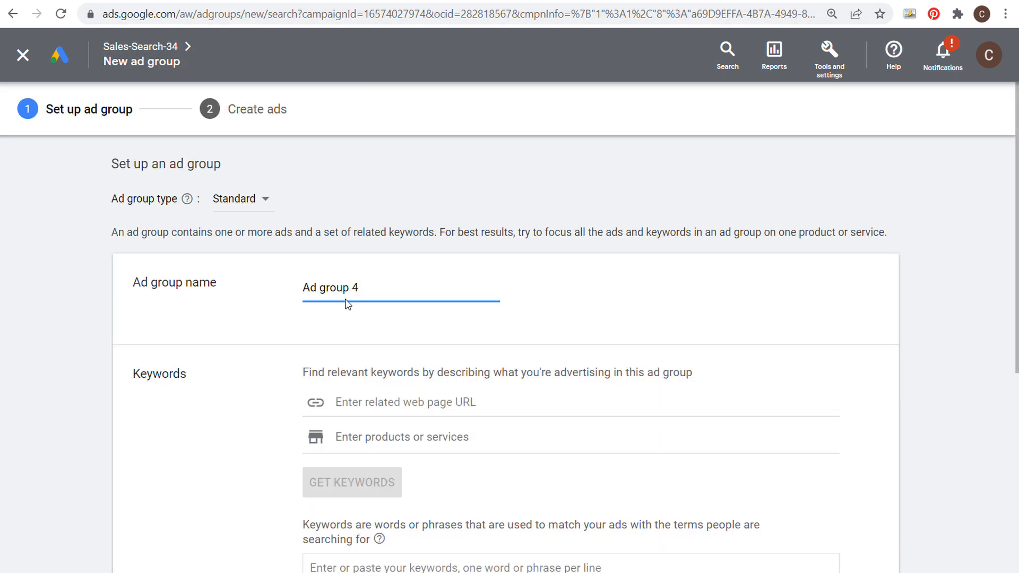
click(231, 200)
click(246, 243)
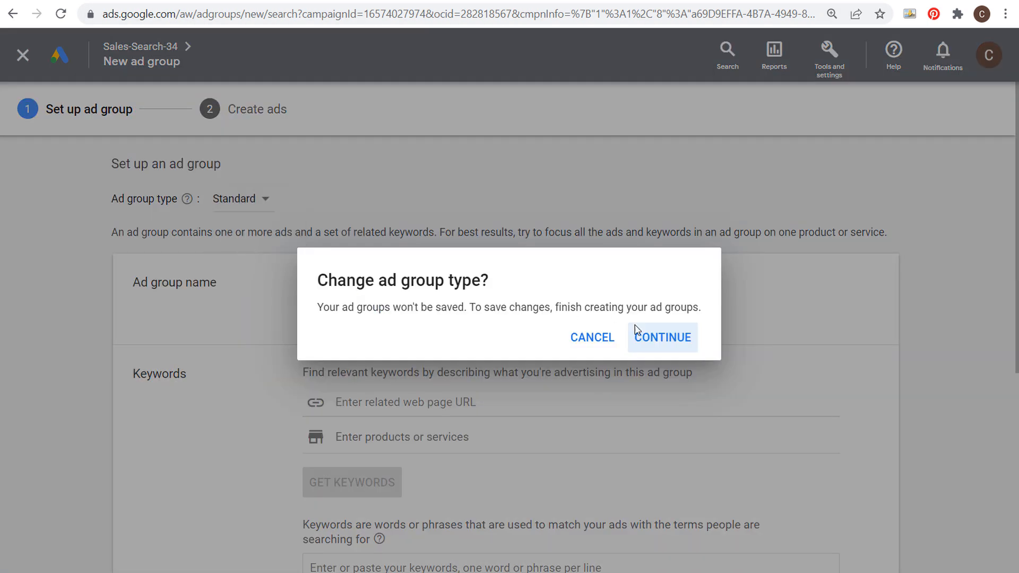
click(664, 337)
scroll(64, 329, down, 3)
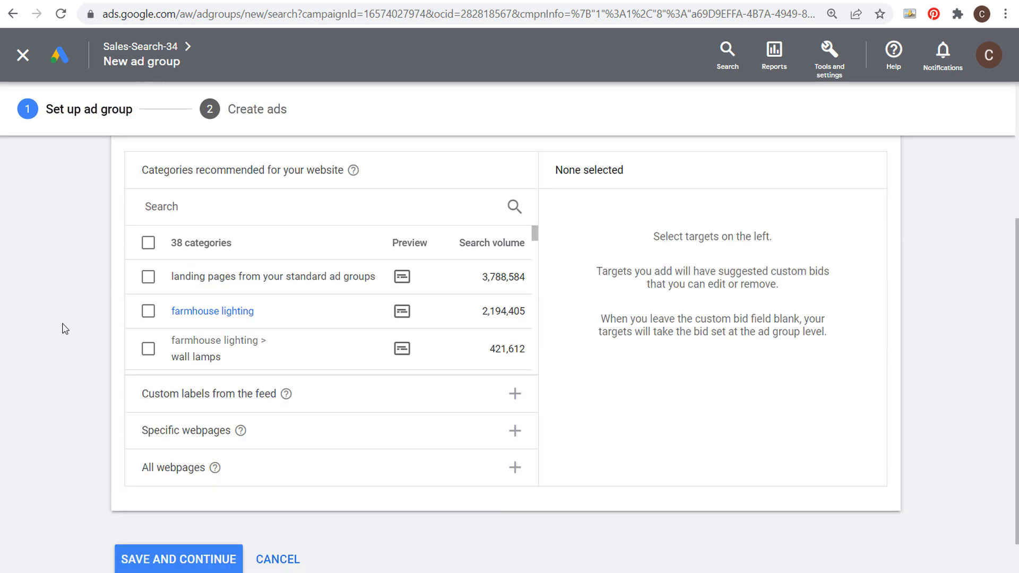
click(194, 393)
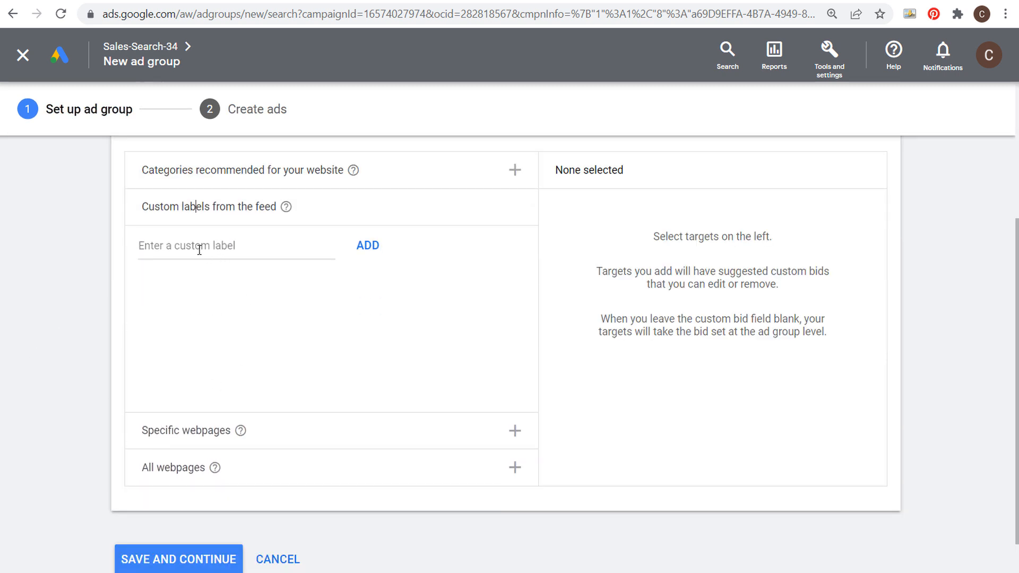
click(491, 432)
click(395, 283)
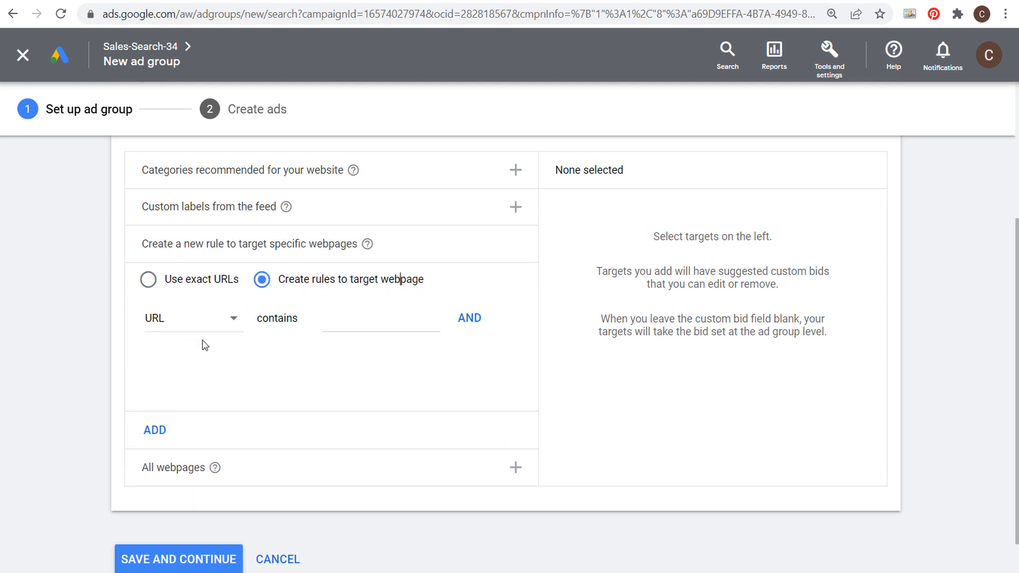
Copy farmhouse-christmas-decor from the page-feed URL in Excel and add it in Google Ads as a target rule for URLs containing that text.
click(828, 510)
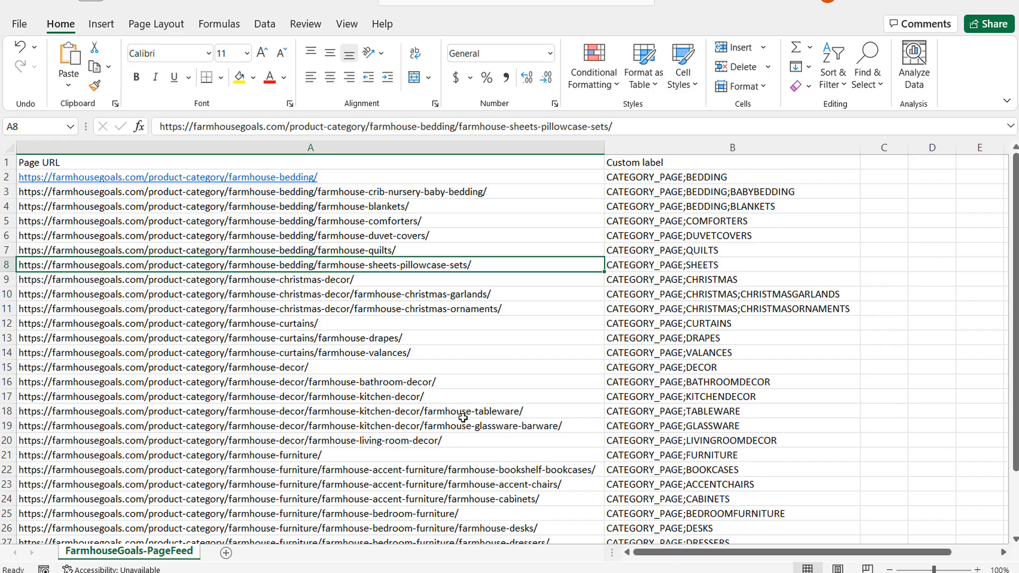
click(310, 278)
drag(370, 127, 493, 128)
key(ctrl+c)
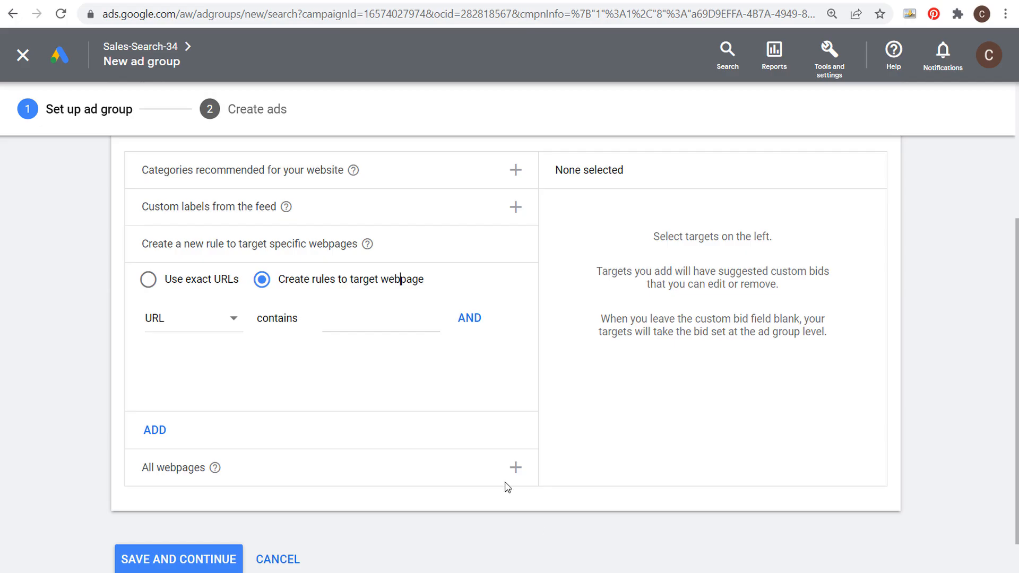
click(382, 321)
key(ctrl+v)
click(469, 318)
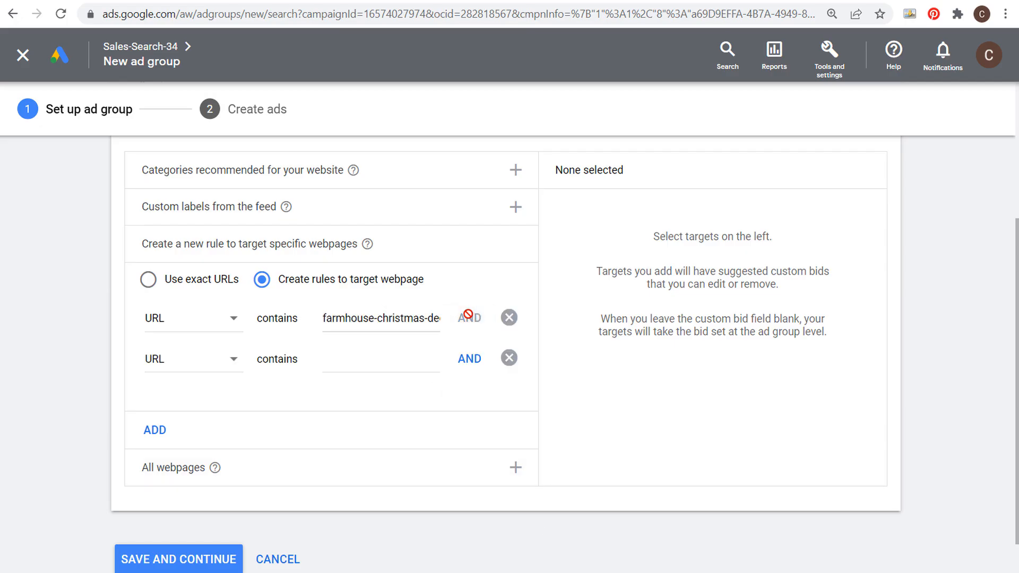
click(510, 359)
click(155, 430)
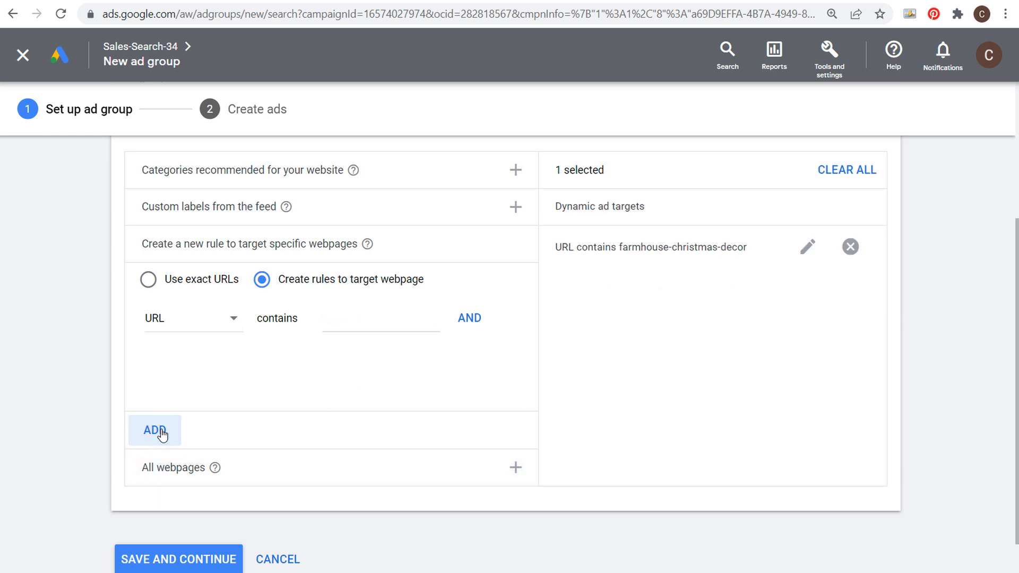
Review the URL target and the ad preview for landing pages from standard ad groups, and discard the unsaved ad group.
drag(560, 247, 752, 294)
click(720, 381)
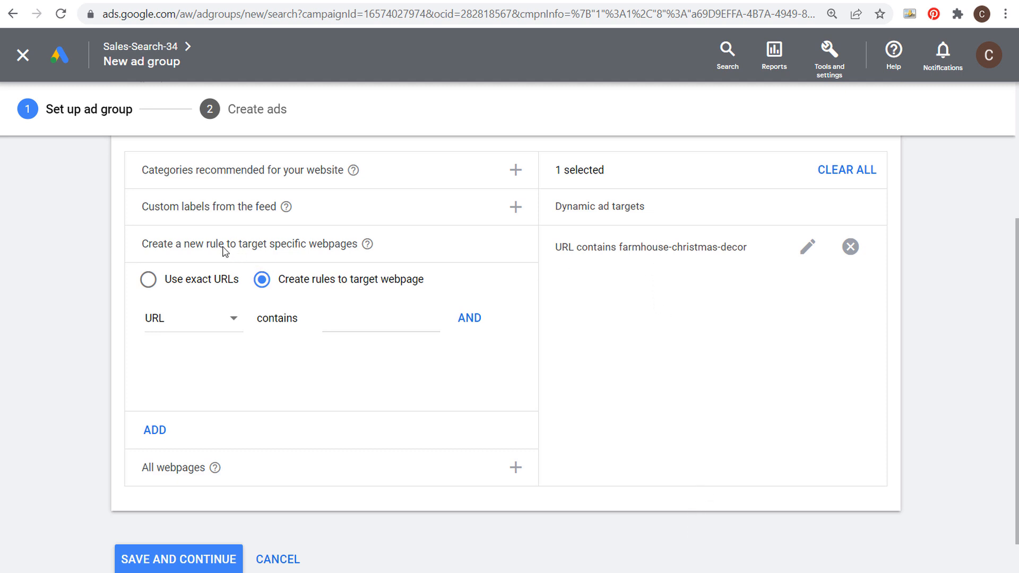
drag(142, 244, 359, 245)
click(304, 255)
click(291, 170)
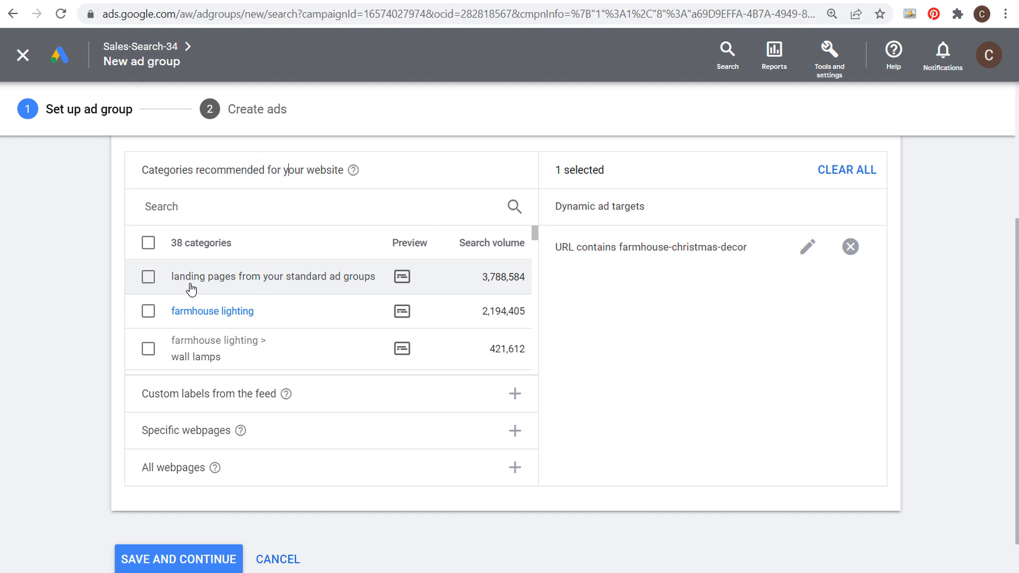
mouse_move(401, 275)
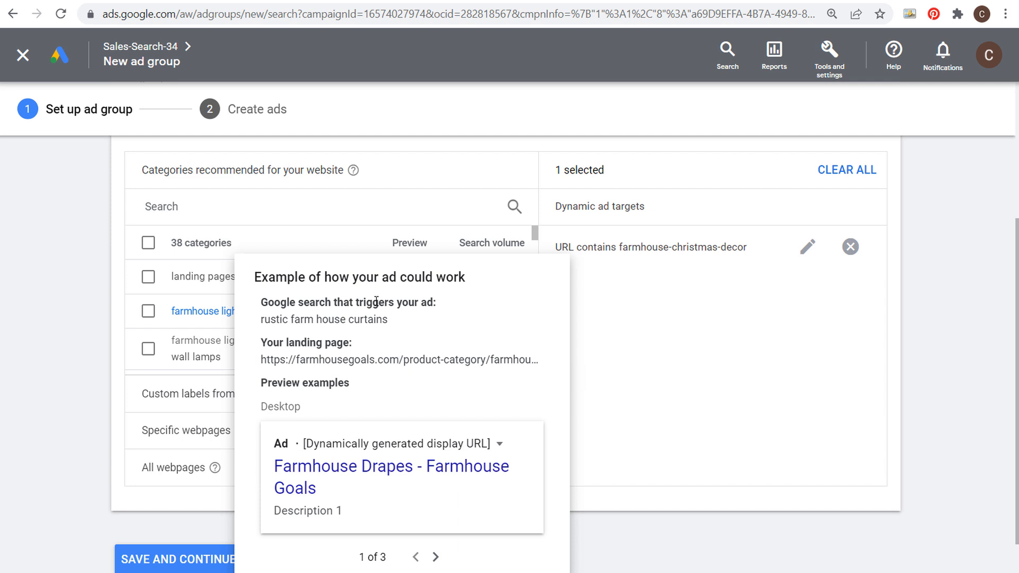
click(57, 207)
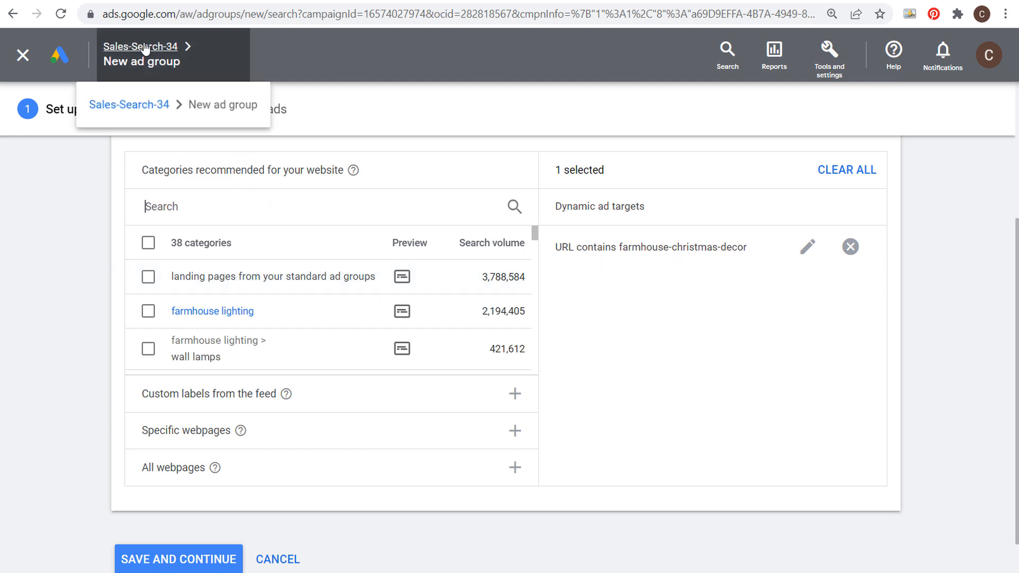
click(30, 56)
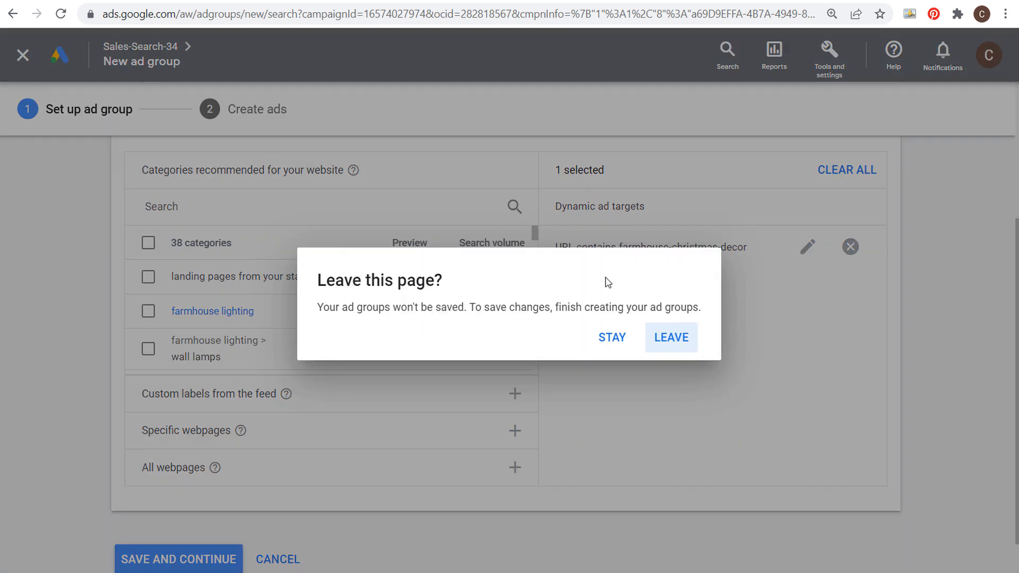
click(676, 337)
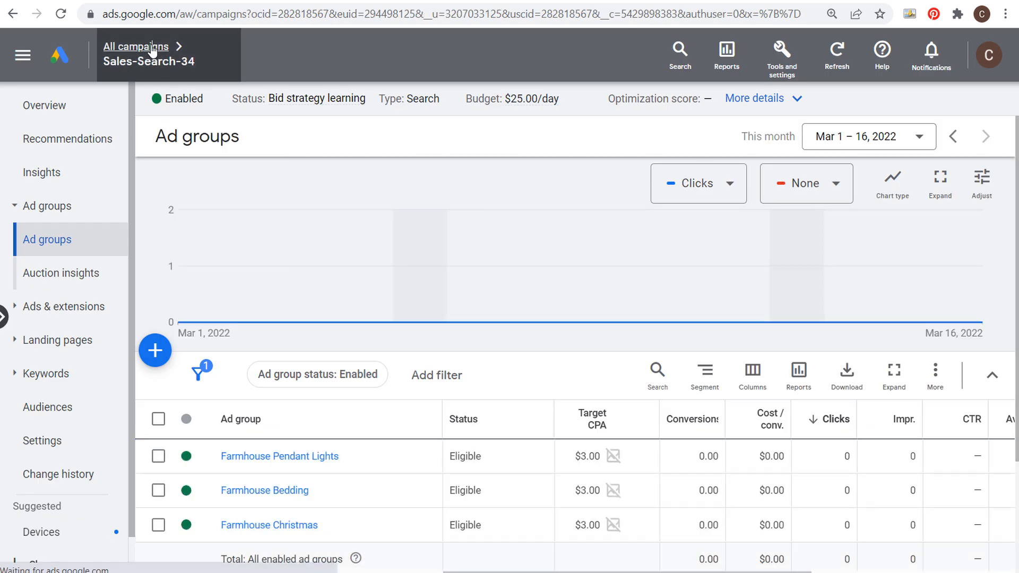
Open the Google Ads Farmhouse Goals Search Campaign and examine its ad groups and the Farmhouse Quilts keywords.
click(158, 47)
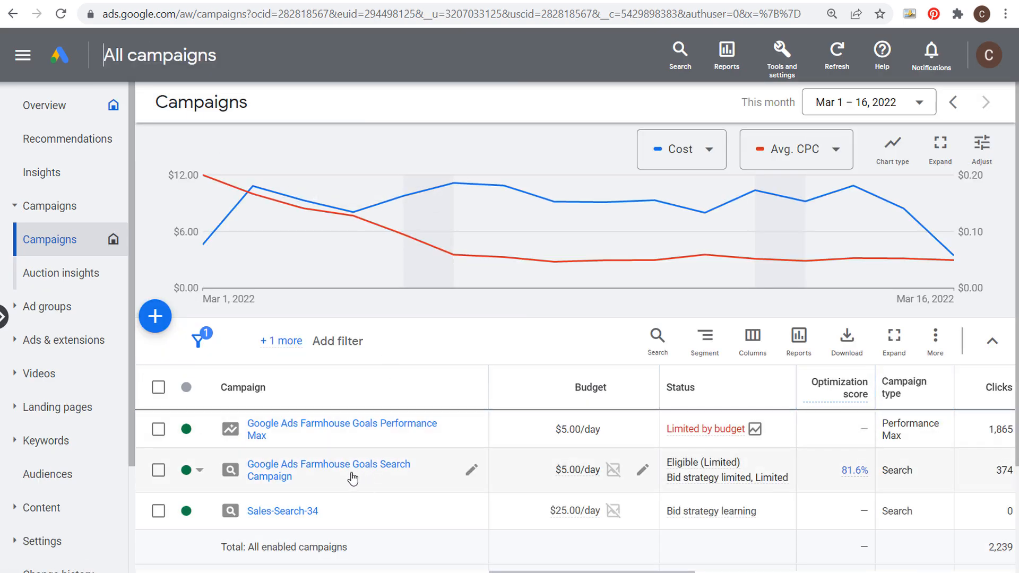
click(318, 466)
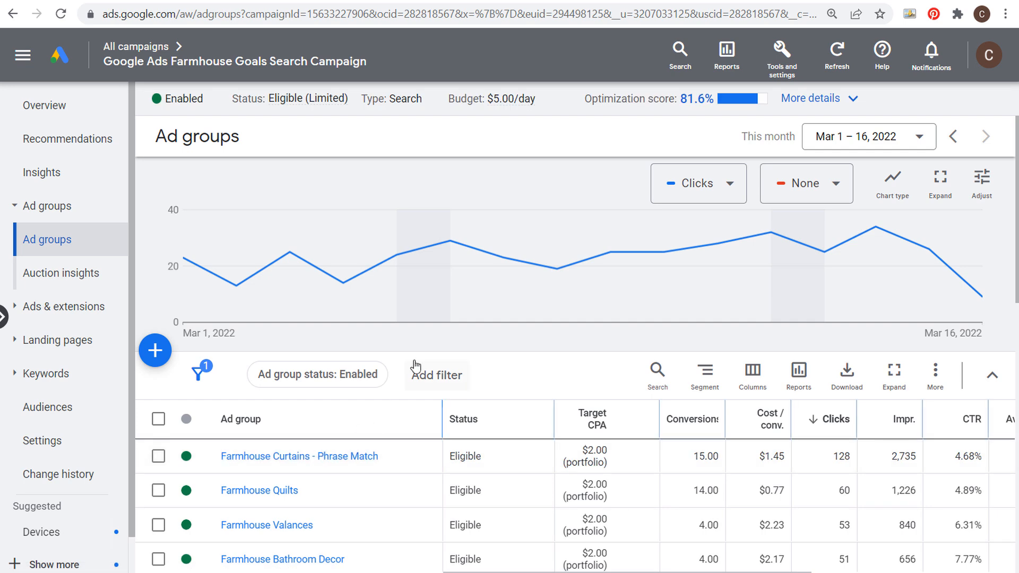
scroll(415, 366, down, 4)
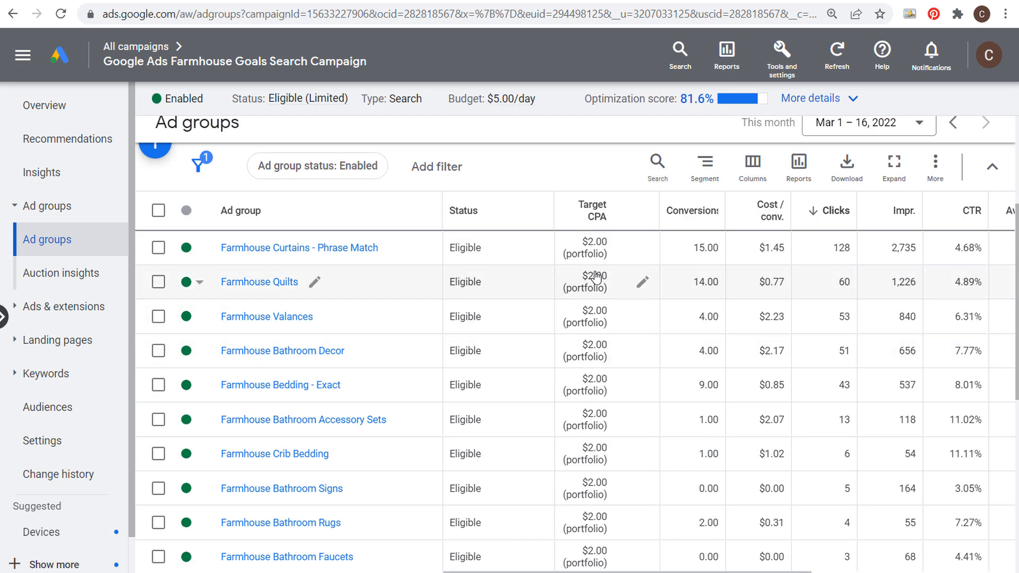
click(255, 283)
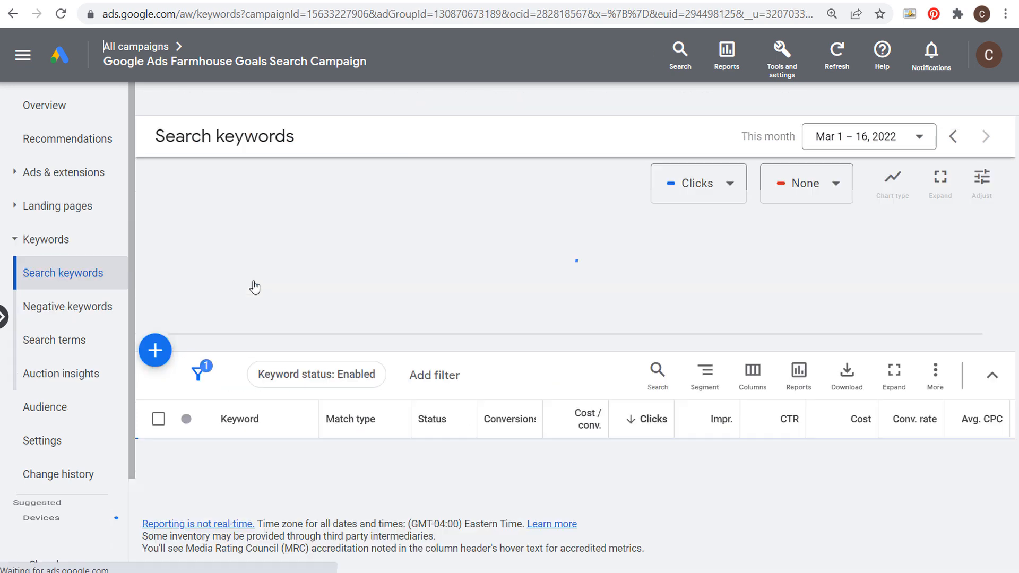
scroll(258, 489, down, 2)
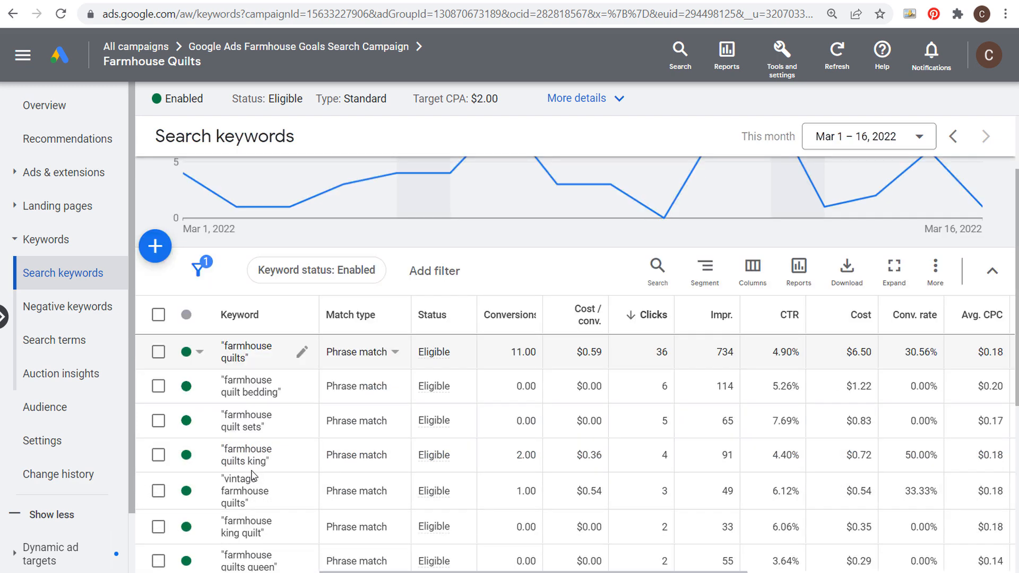
scroll(224, 268, up, 2)
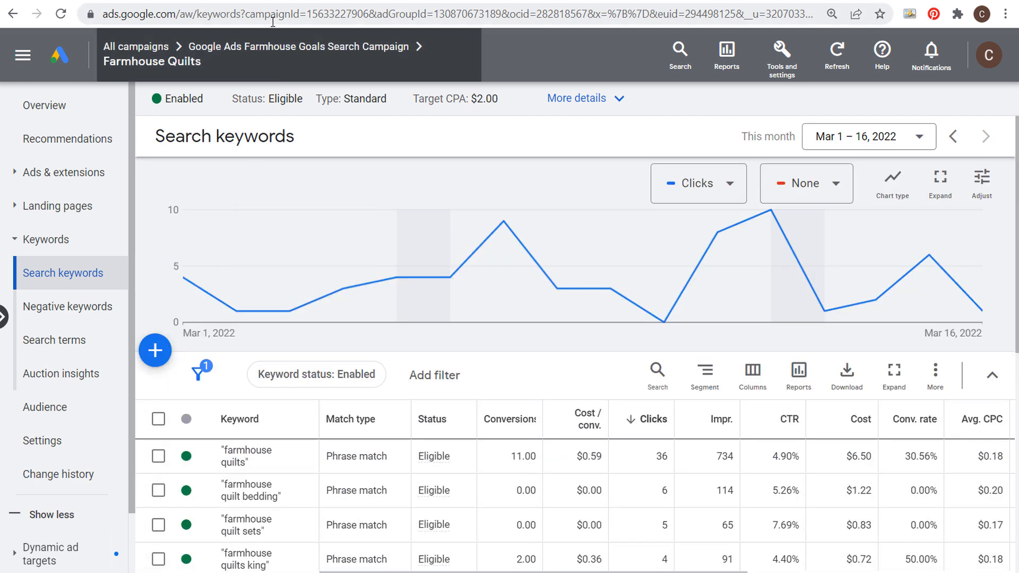
Return to the search campaign's ad groups and start a new ad group of type Dynamic.
click(239, 46)
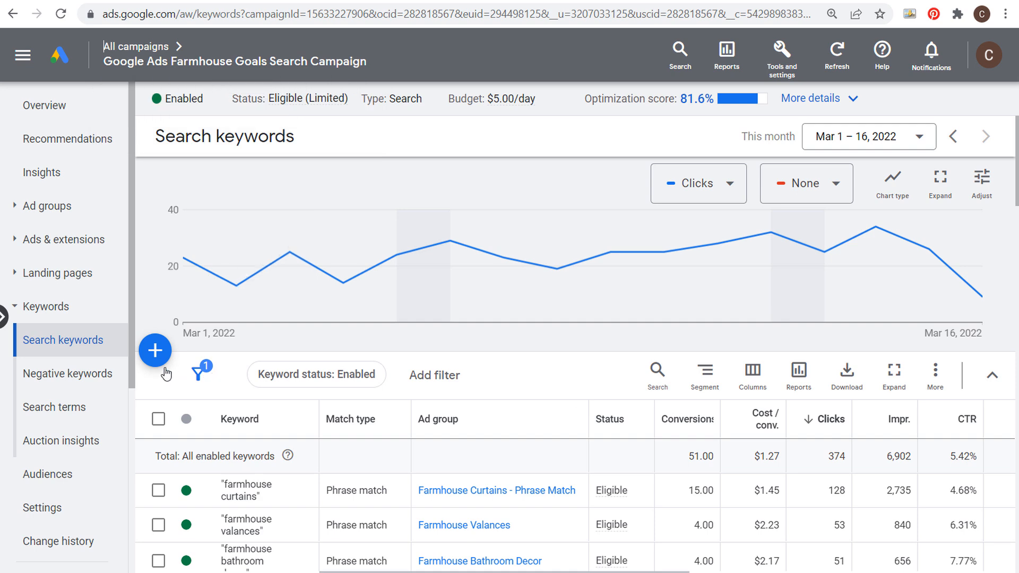
click(57, 206)
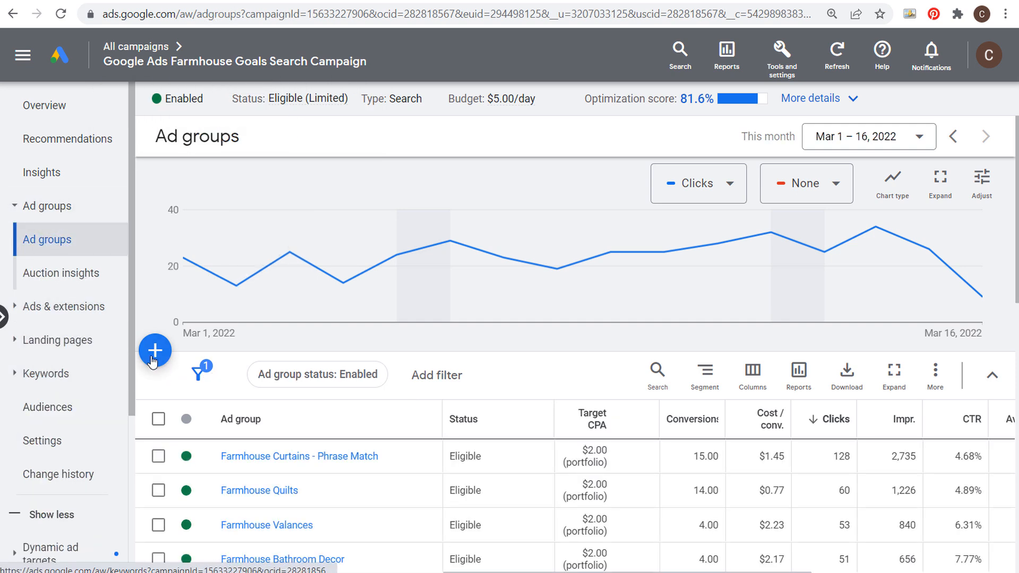
click(155, 350)
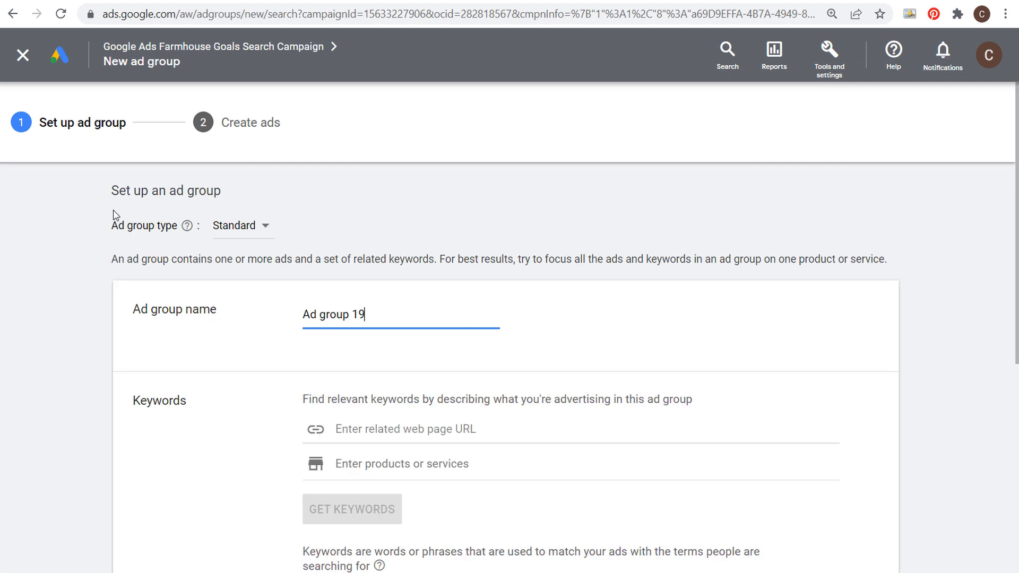
click(248, 226)
click(263, 266)
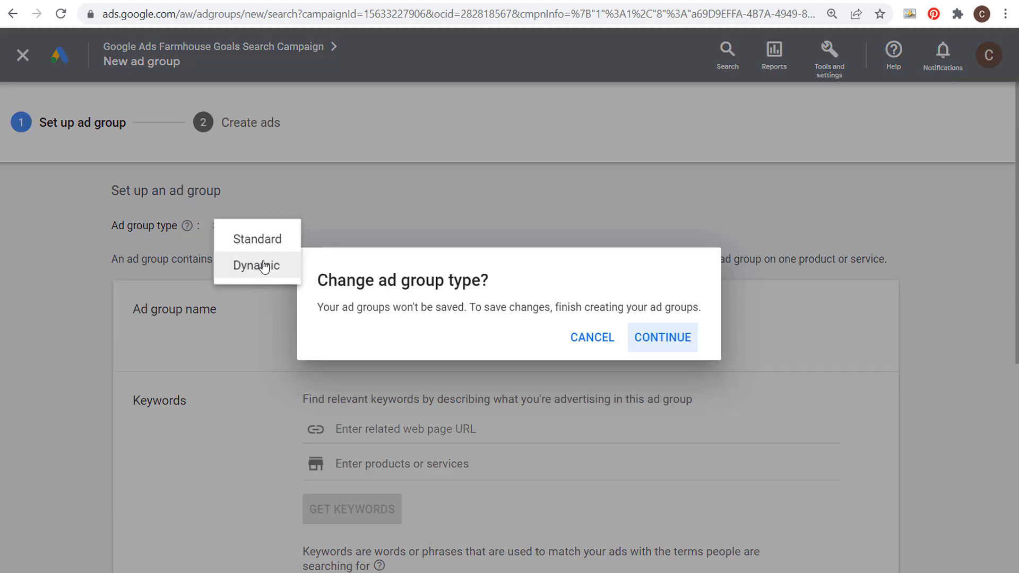
click(663, 338)
Review the website categories and webpage target options for the dynamic ad group, and discard the unsaved ad group.
scroll(641, 205, down, 2)
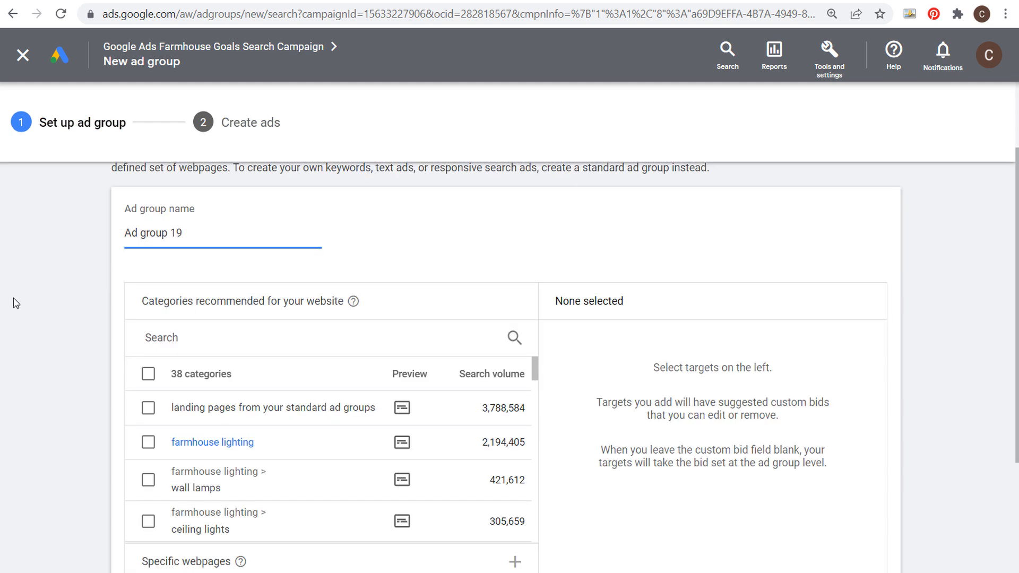
scroll(202, 328, down, 3)
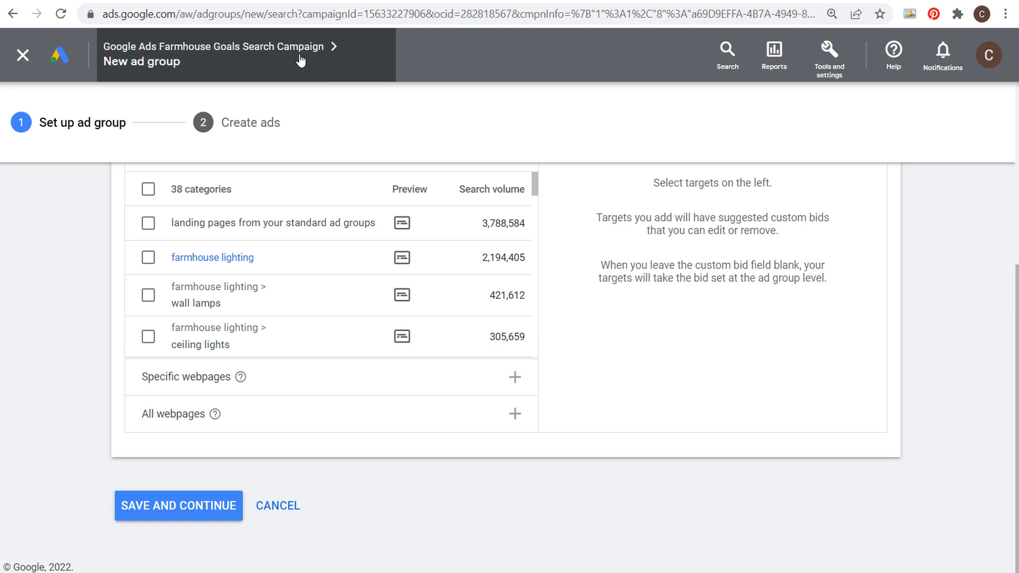
mouse_move(281, 51)
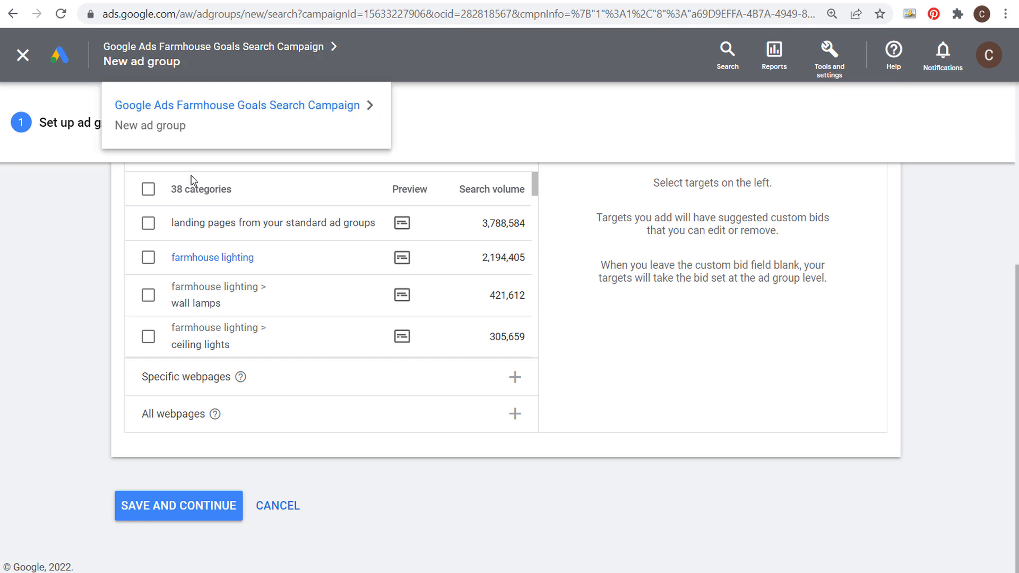
scroll(421, 166, up, 5)
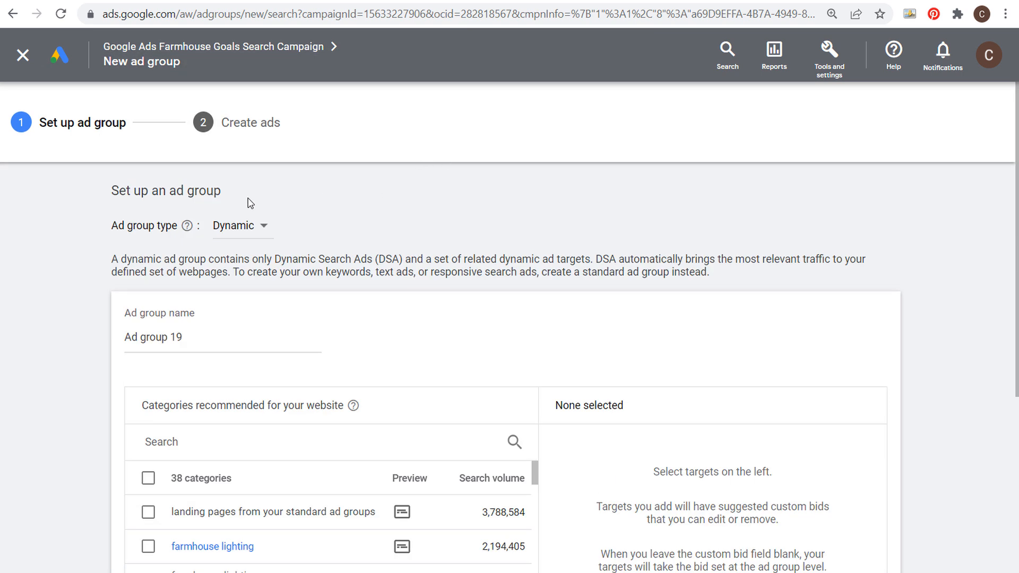
click(246, 47)
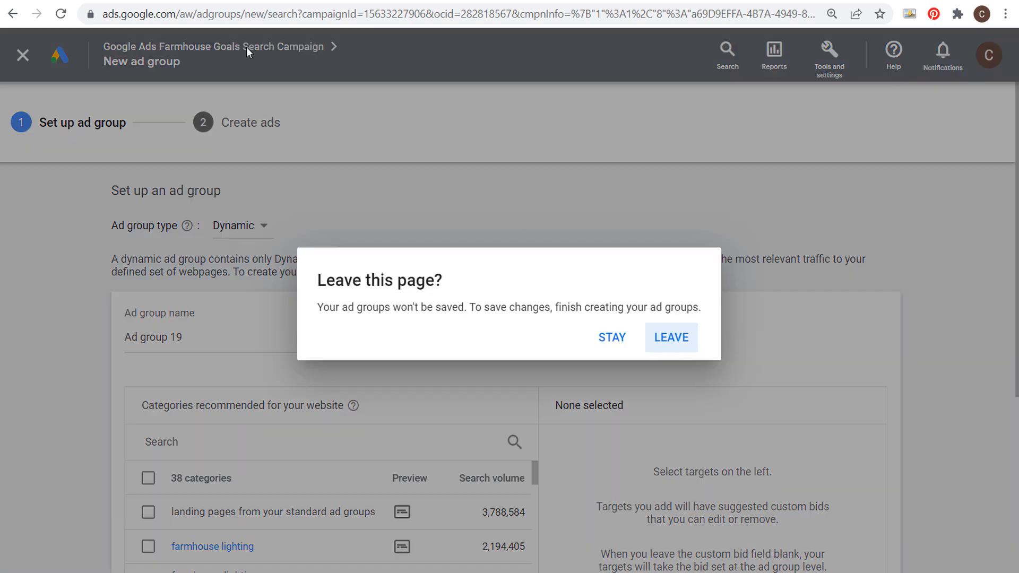
click(666, 340)
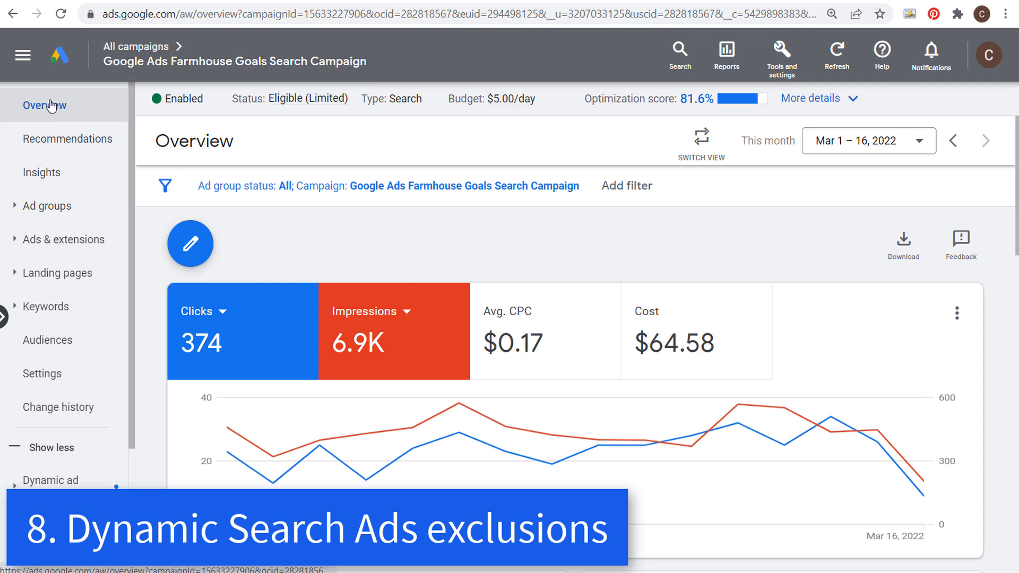
Open the Google Ads Farmhouse Goals Search Campaign's dynamic ad targets and examine the targets table.
scroll(63, 223, down, 2)
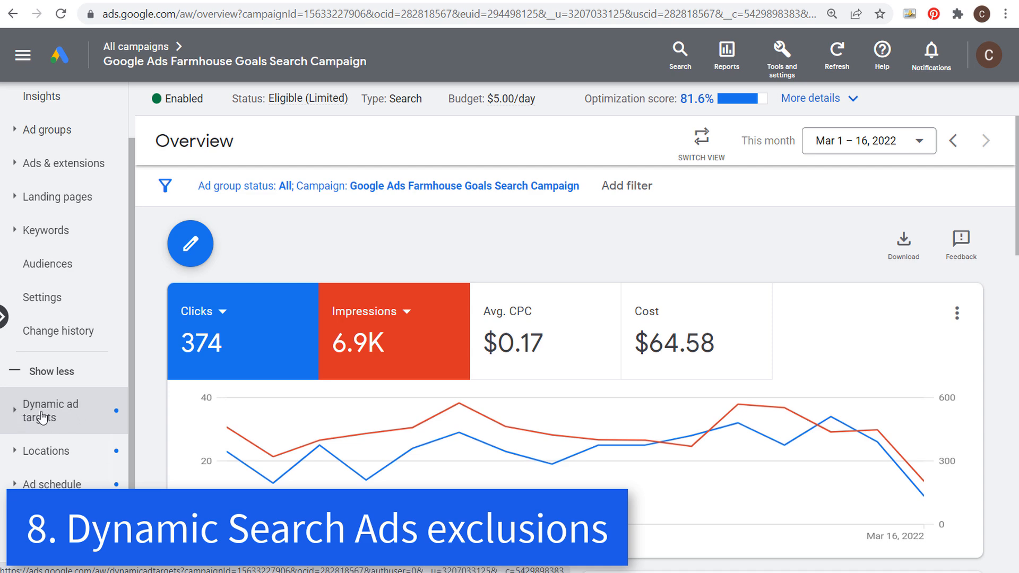
click(44, 417)
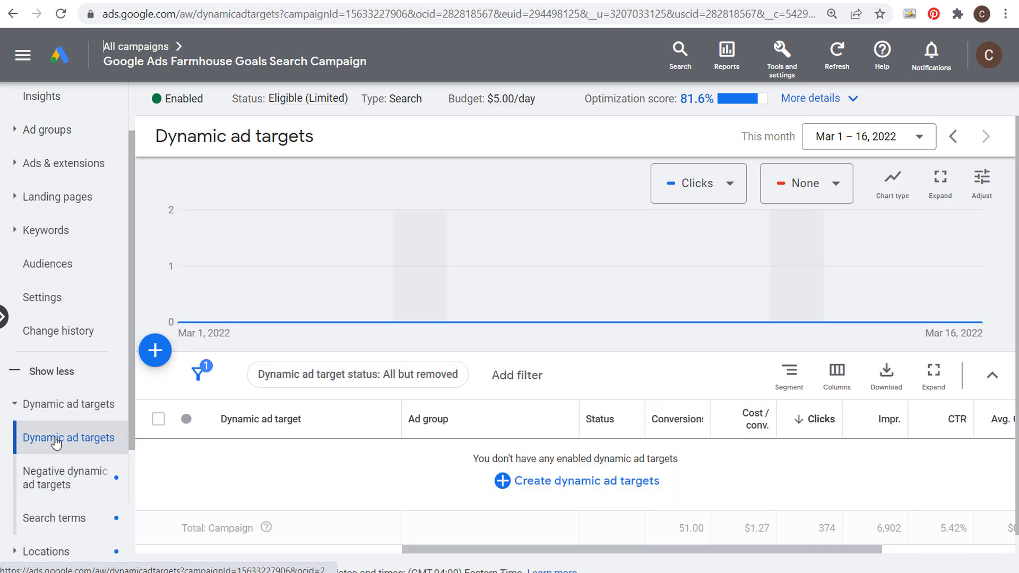
scroll(319, 471, down, 1)
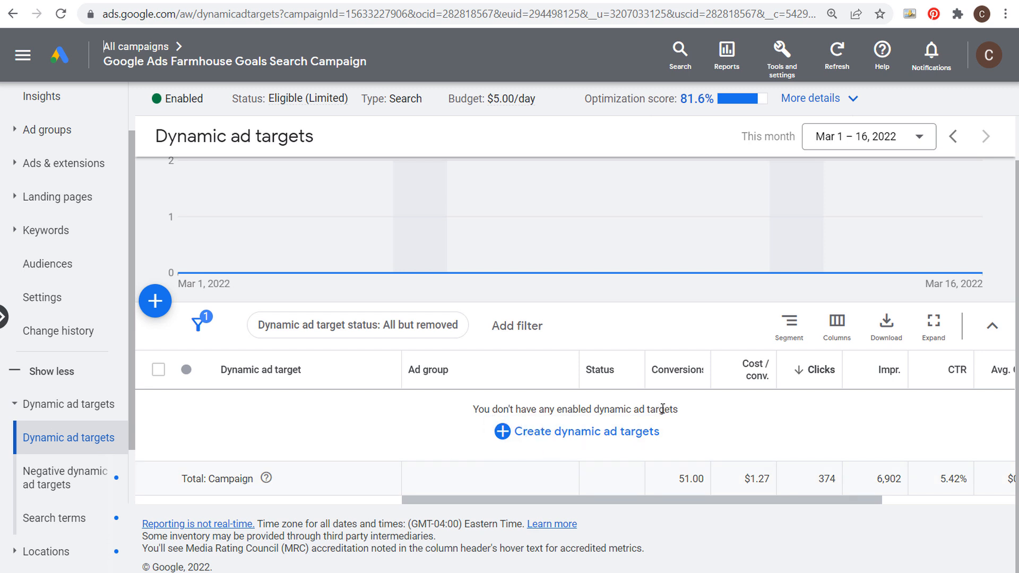
Start creating negative dynamic ad targets at the Campaign level, ready to enter exact URLs.
click(61, 483)
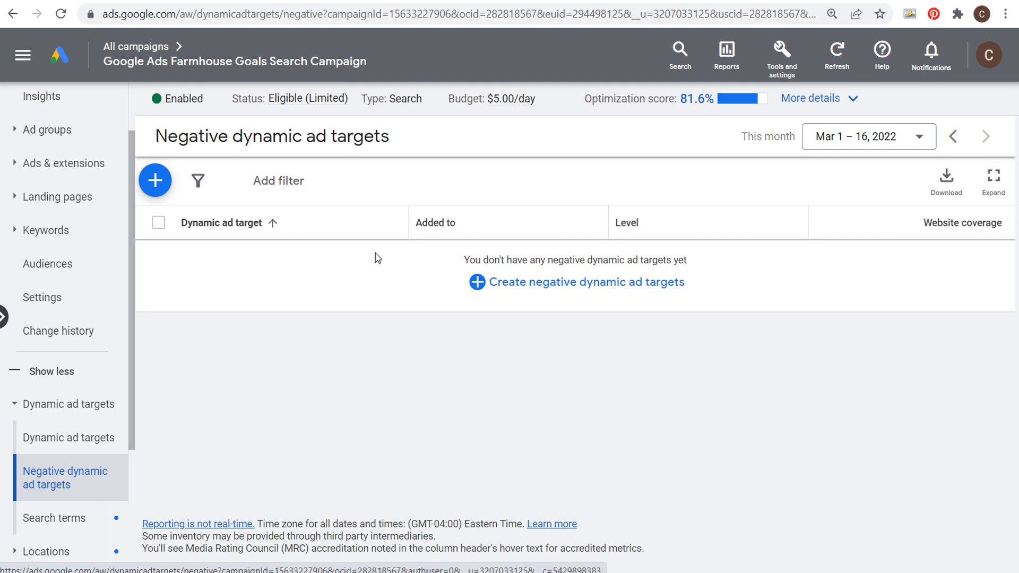
click(484, 283)
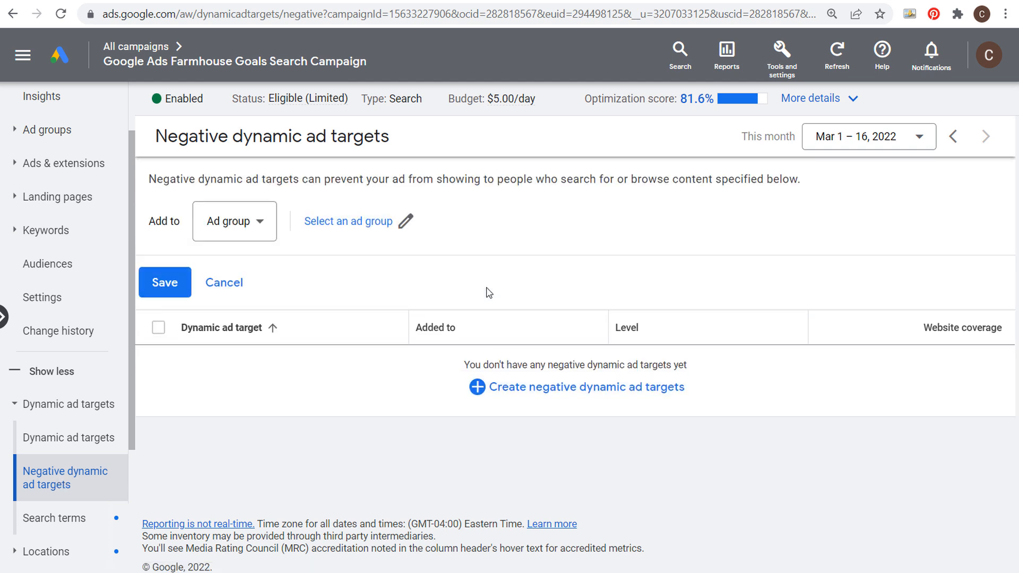
click(264, 238)
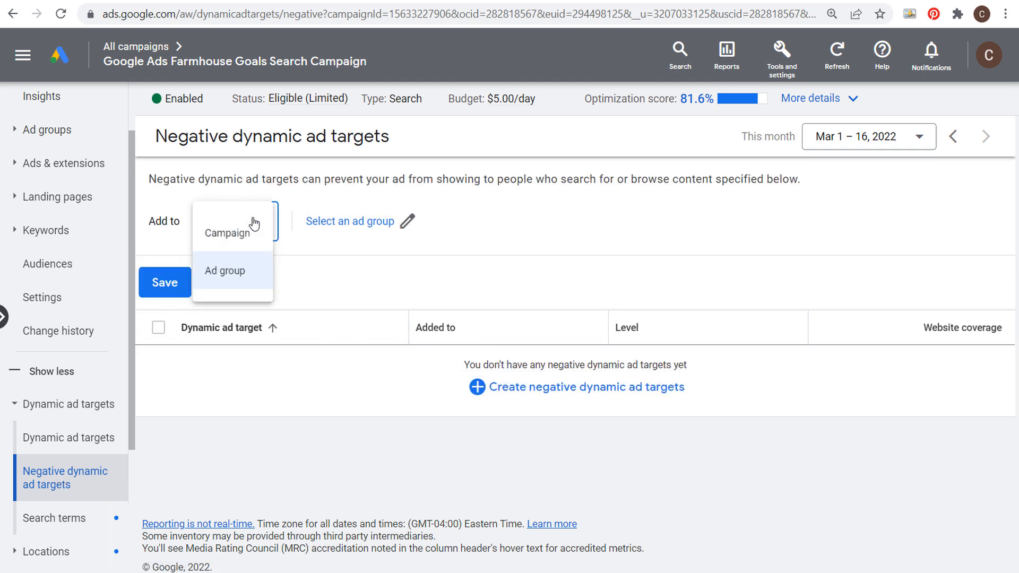
click(237, 241)
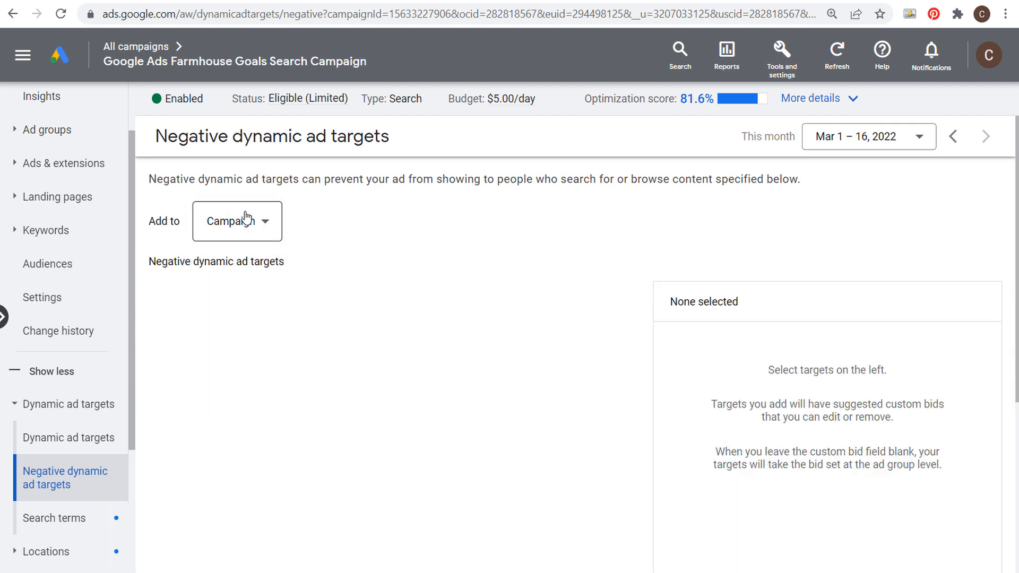
scroll(449, 232, down, 2)
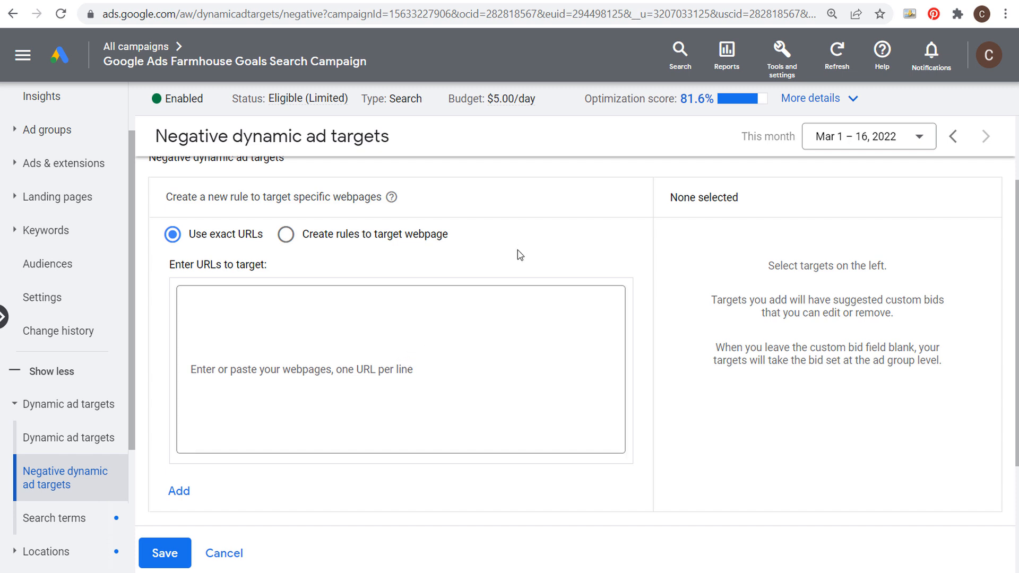
click(253, 370)
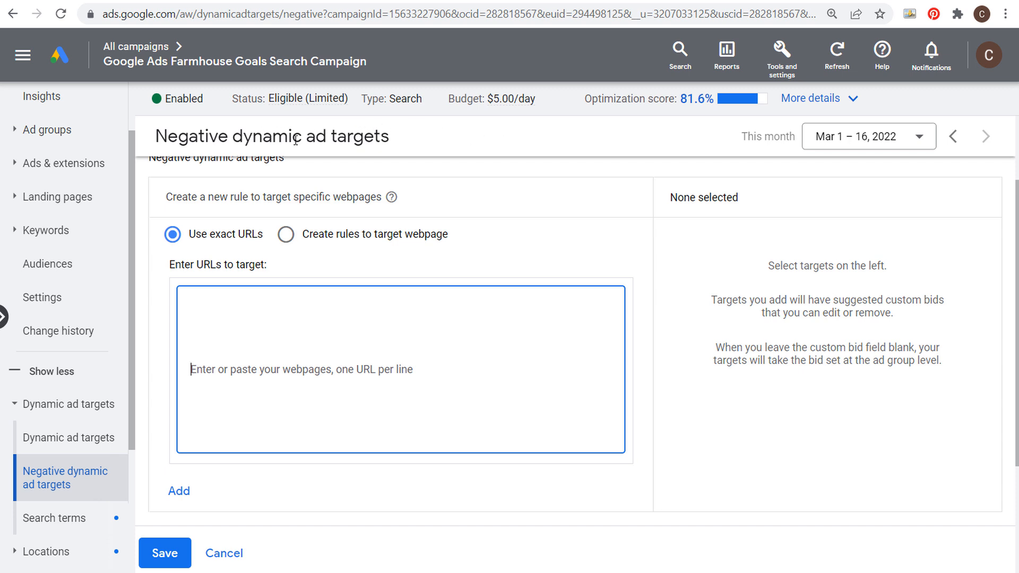
Consult the page URLs in the FarmhouseGoals-PageFeed workbook in Excel and return to the negative dynamic ad targets form in Google Ads.
mouse_move(131, 69)
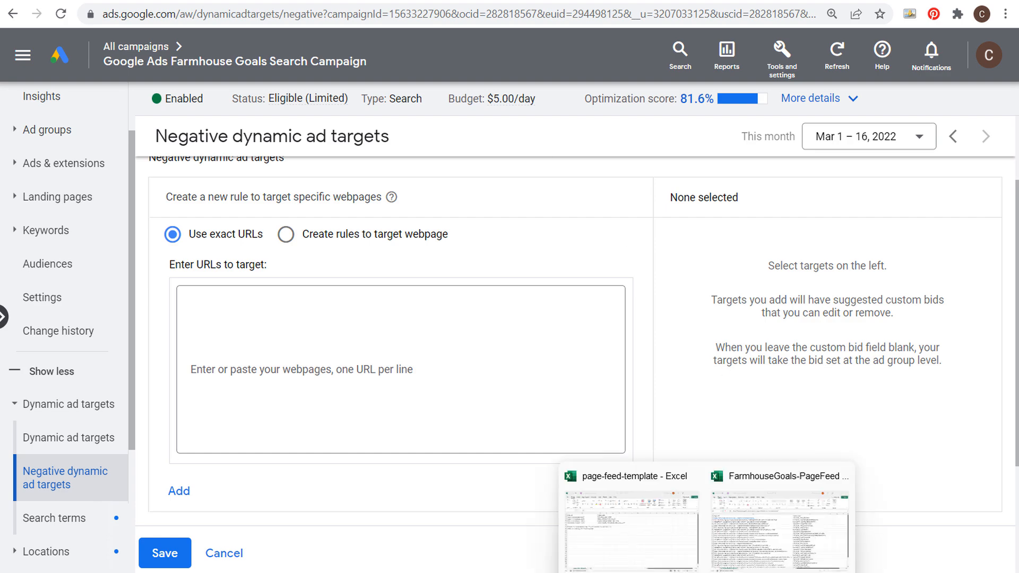
click(796, 504)
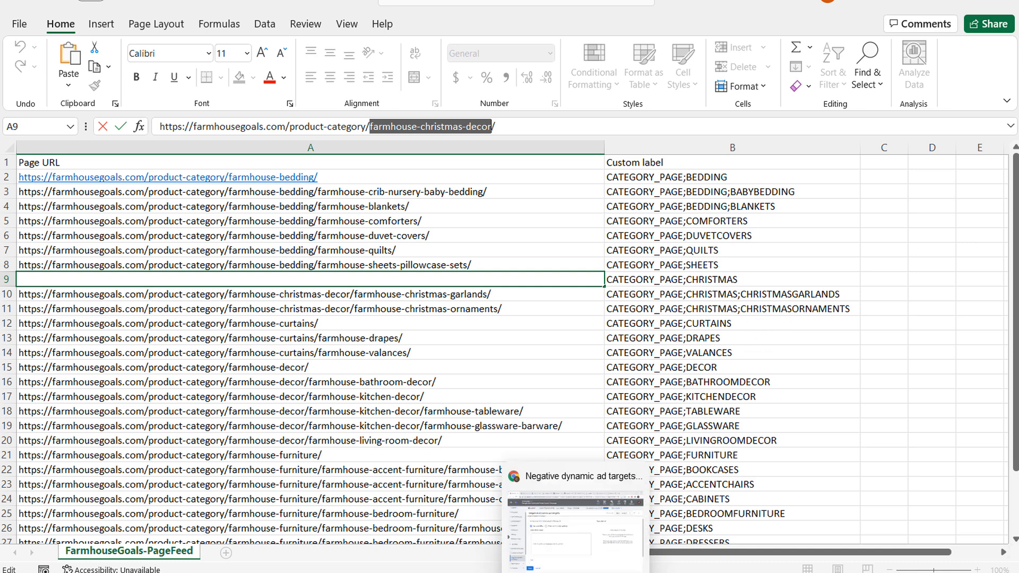
click(584, 525)
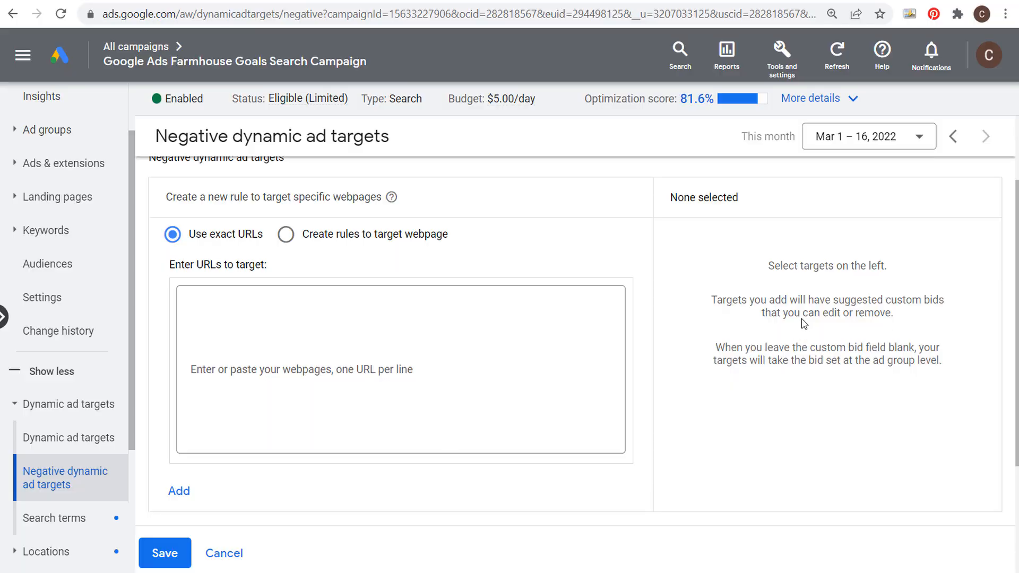